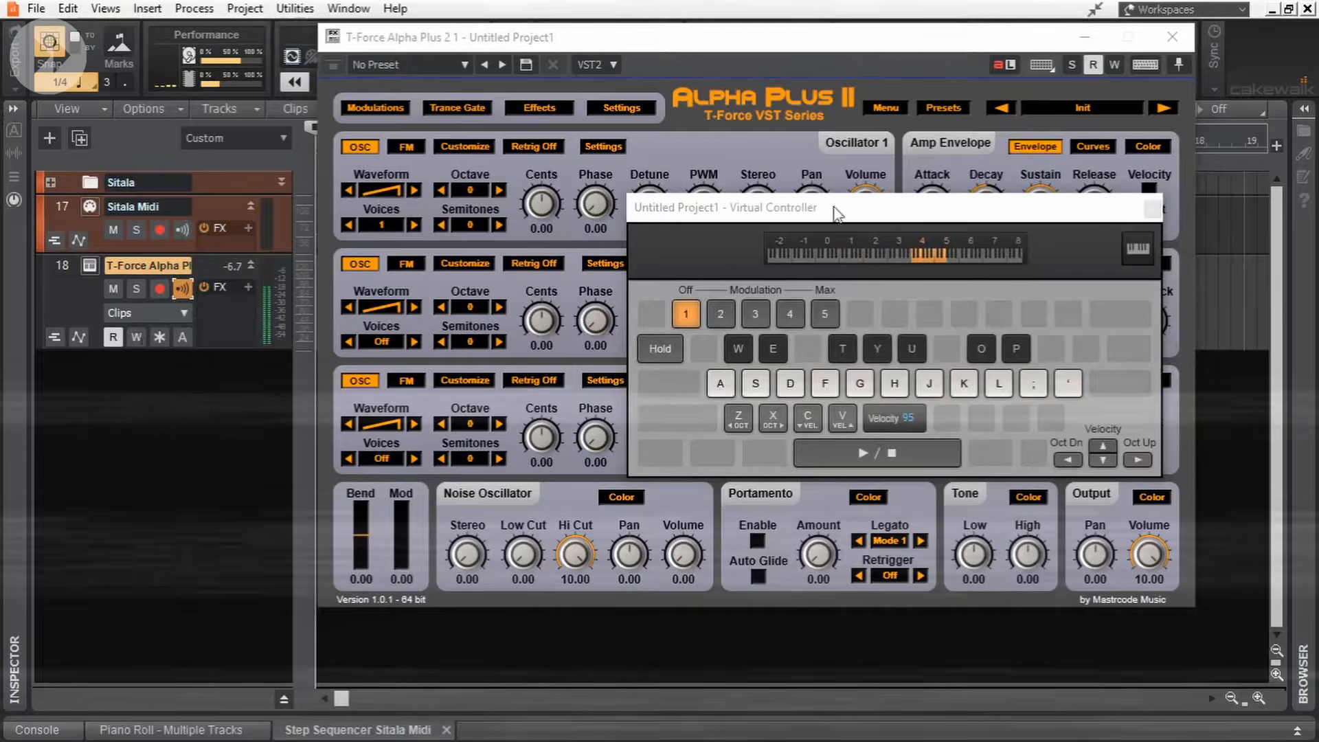
# Move the Virtual Controller clear of Oscillator 1 and raise that oscillator's Detune to 3.25.
pyautogui.moveTo(836, 210); pyautogui.dragTo(798, 336)
pyautogui.moveTo(650, 202); pyautogui.dragTo(650, 160)
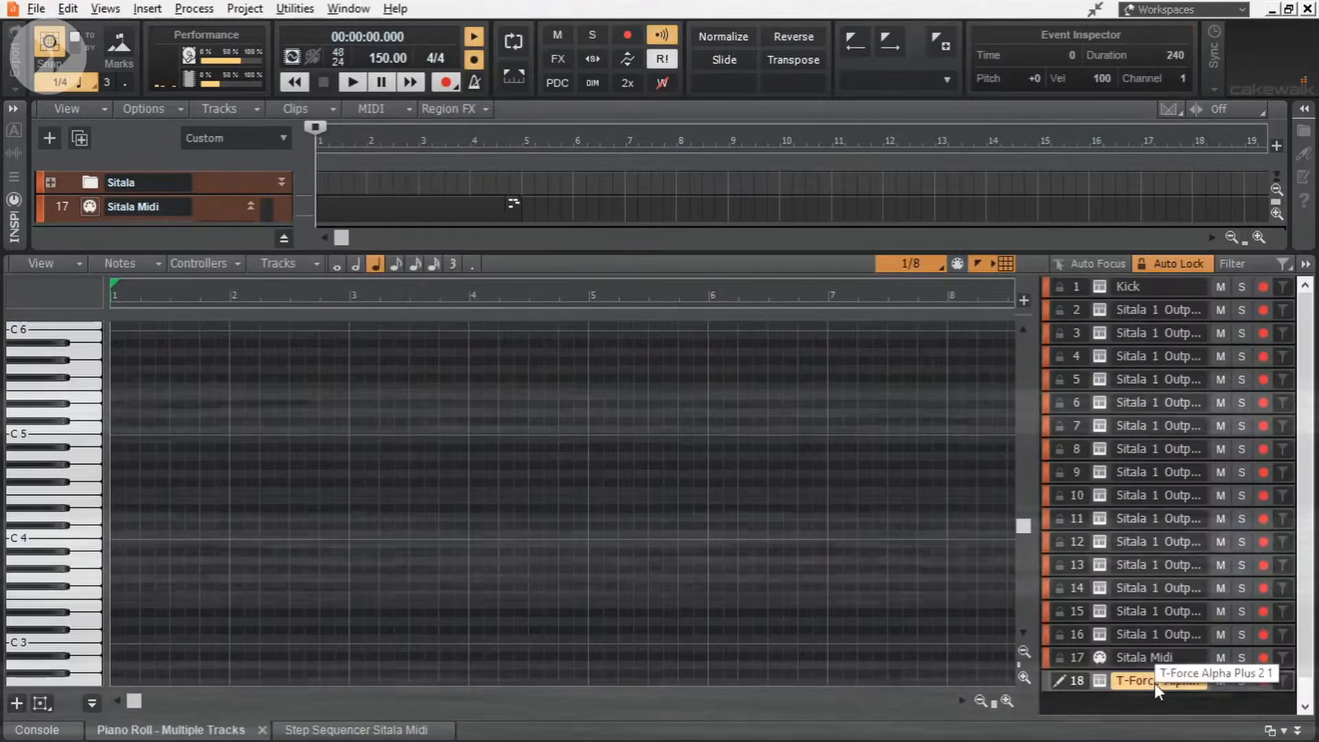
# Set the T-Force Alpha Plus track to a diatonic scale rooted on D and enable Snap to Scale.
pyautogui.rightClick(1154, 683)
pyautogui.moveTo(1150, 593)
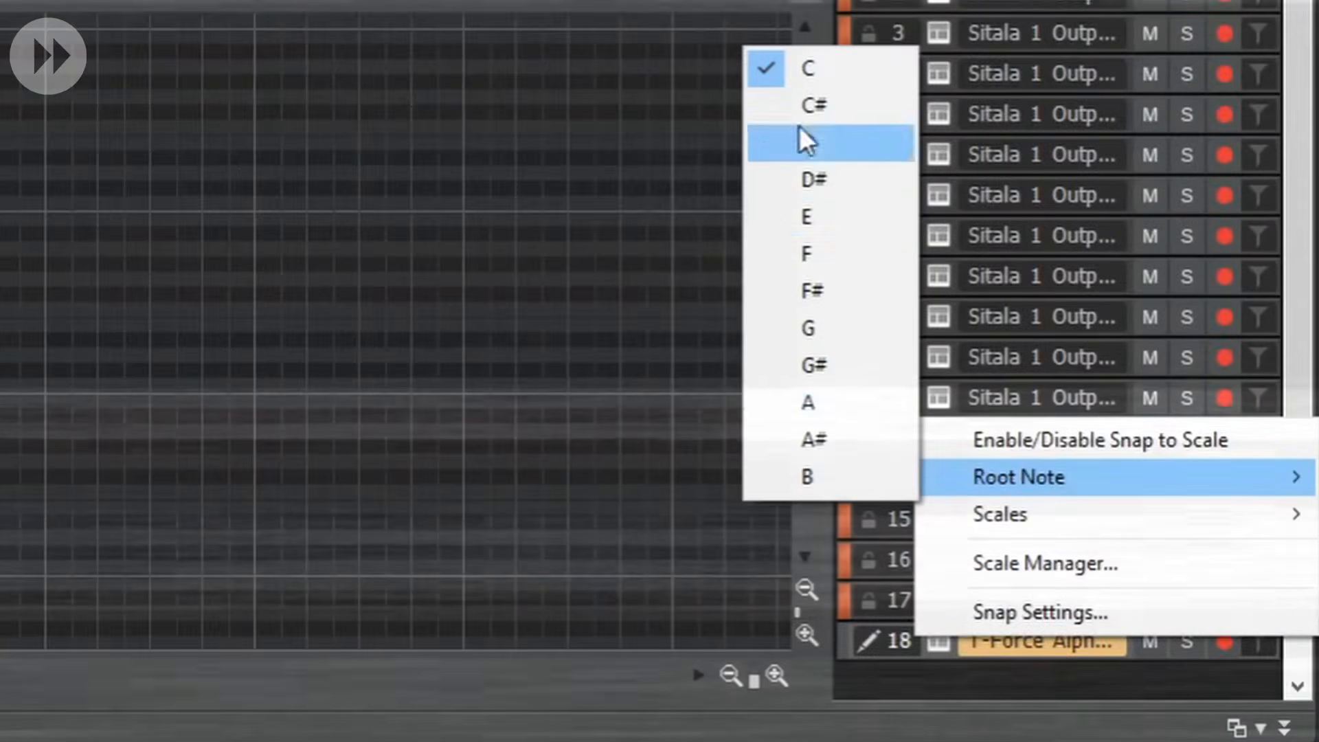
pyautogui.moveTo(1098, 524)
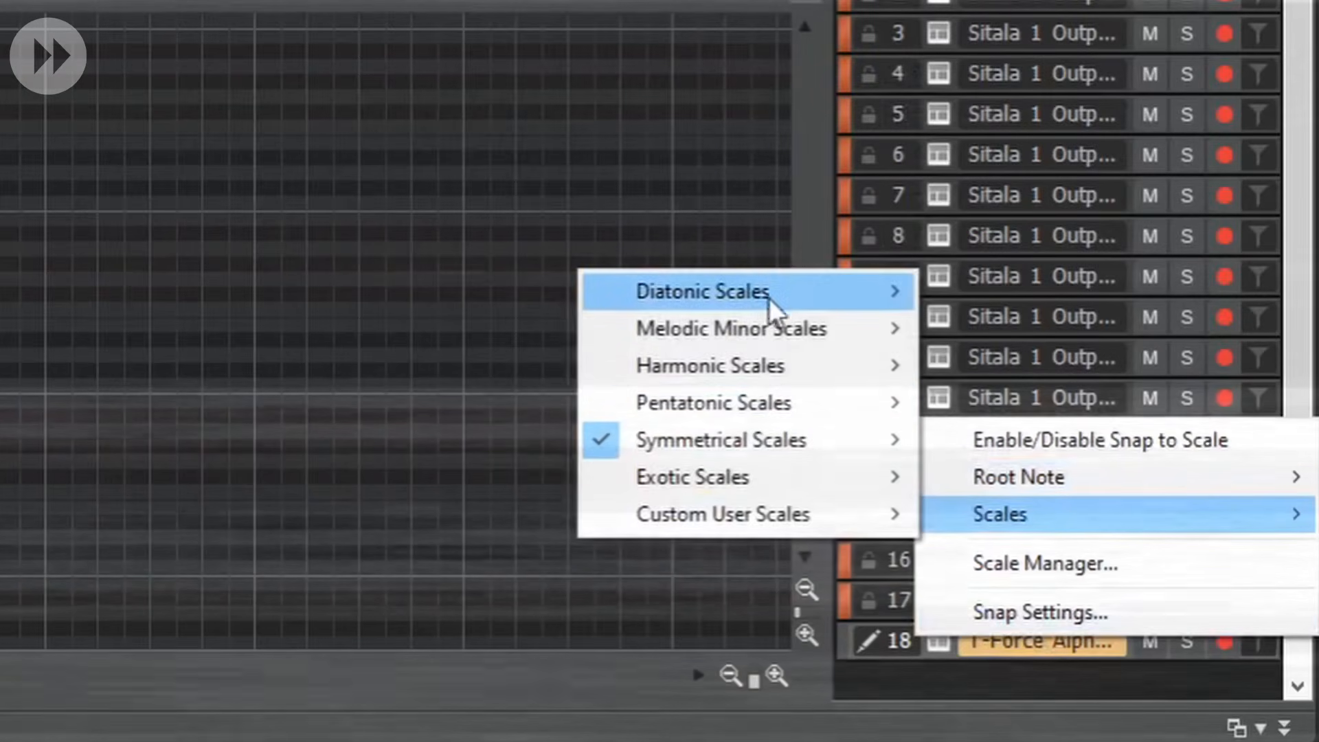
pyautogui.moveTo(771, 303)
pyautogui.click(1051, 475)
pyautogui.rightClick(1039, 642)
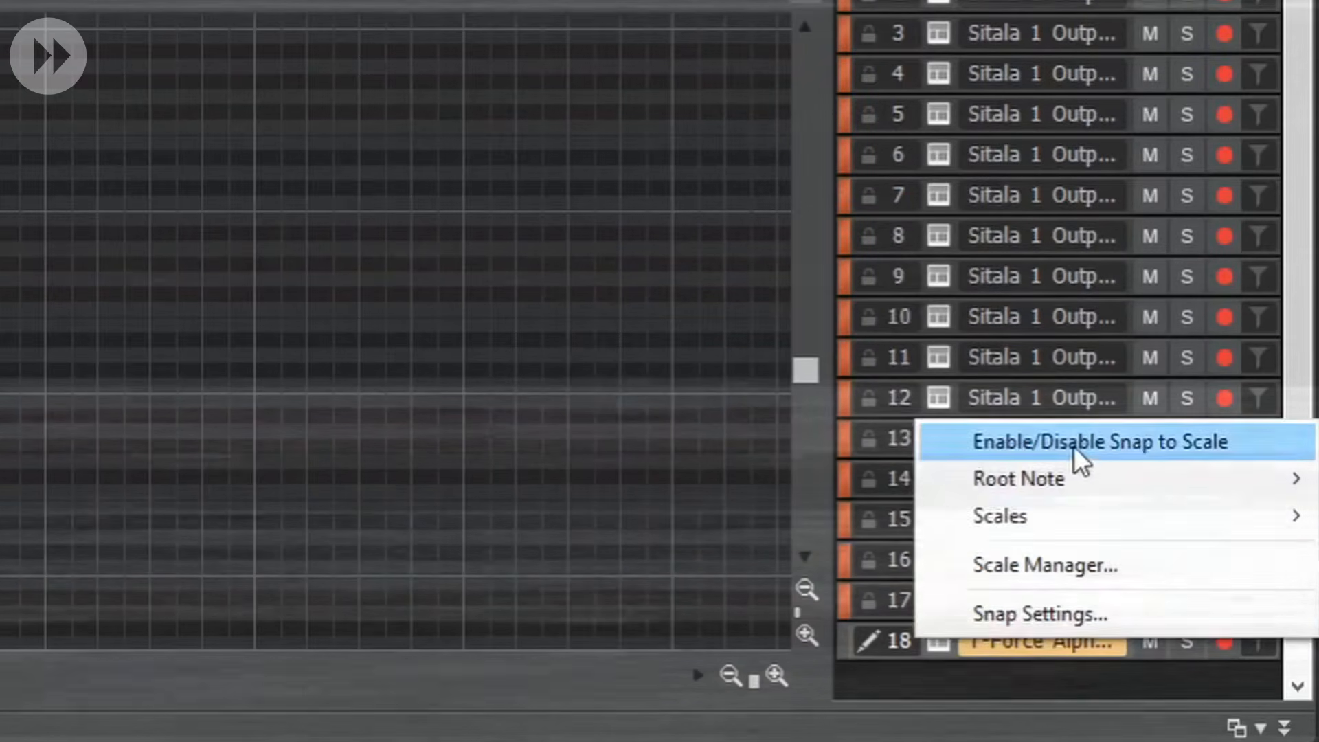
pyautogui.click(1075, 443)
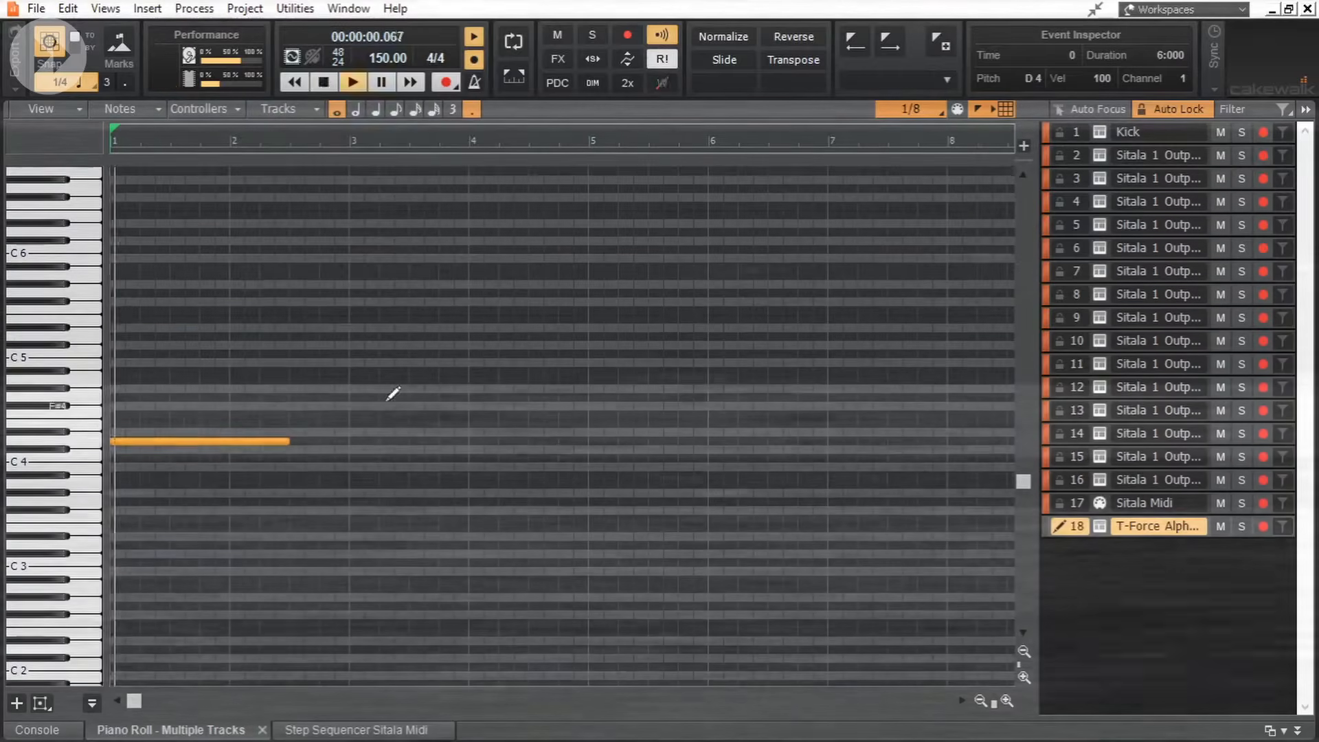
# Write three-note chords across bars 1 to 8 of the T-Force Alpha Plus track and play them back.
pyautogui.moveTo(589, 421); pyautogui.dragTo(760, 412)
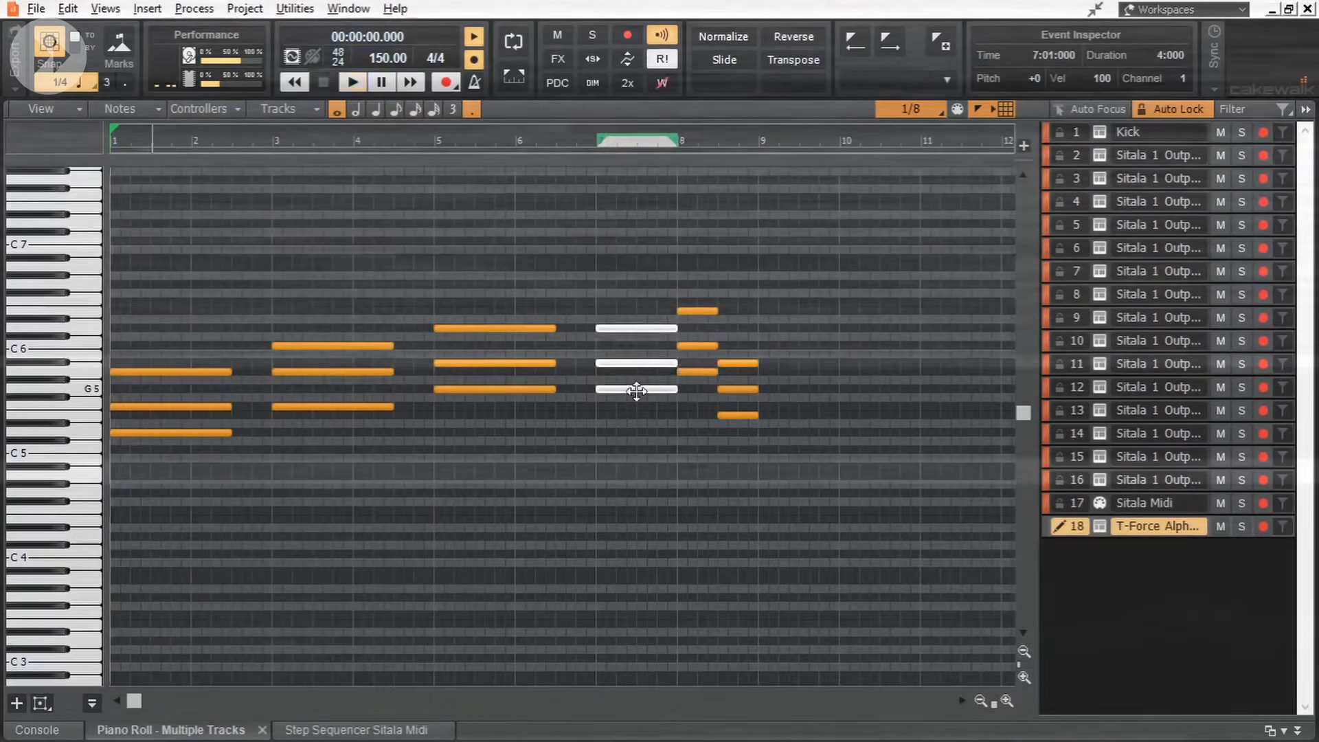
pyautogui.click(736, 403)
pyautogui.moveTo(736, 403); pyautogui.dragTo(736, 413)
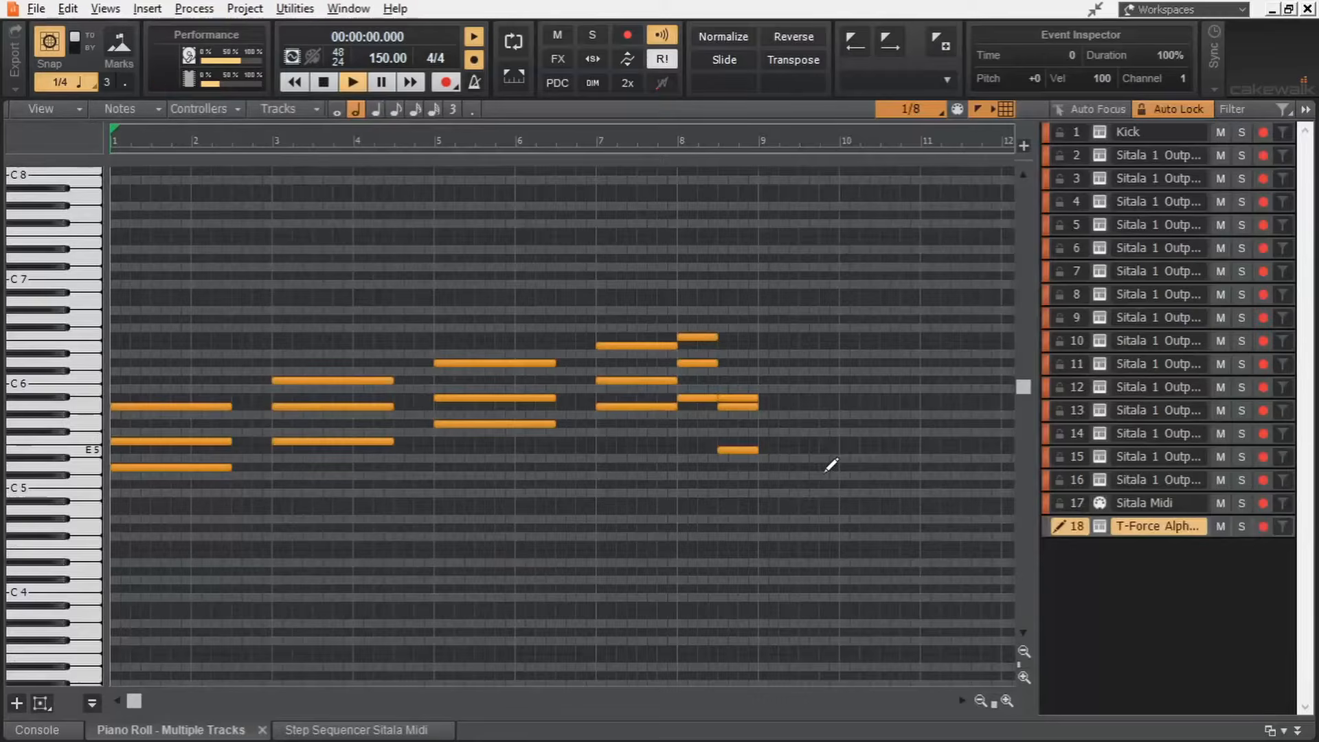
pyautogui.press('space')
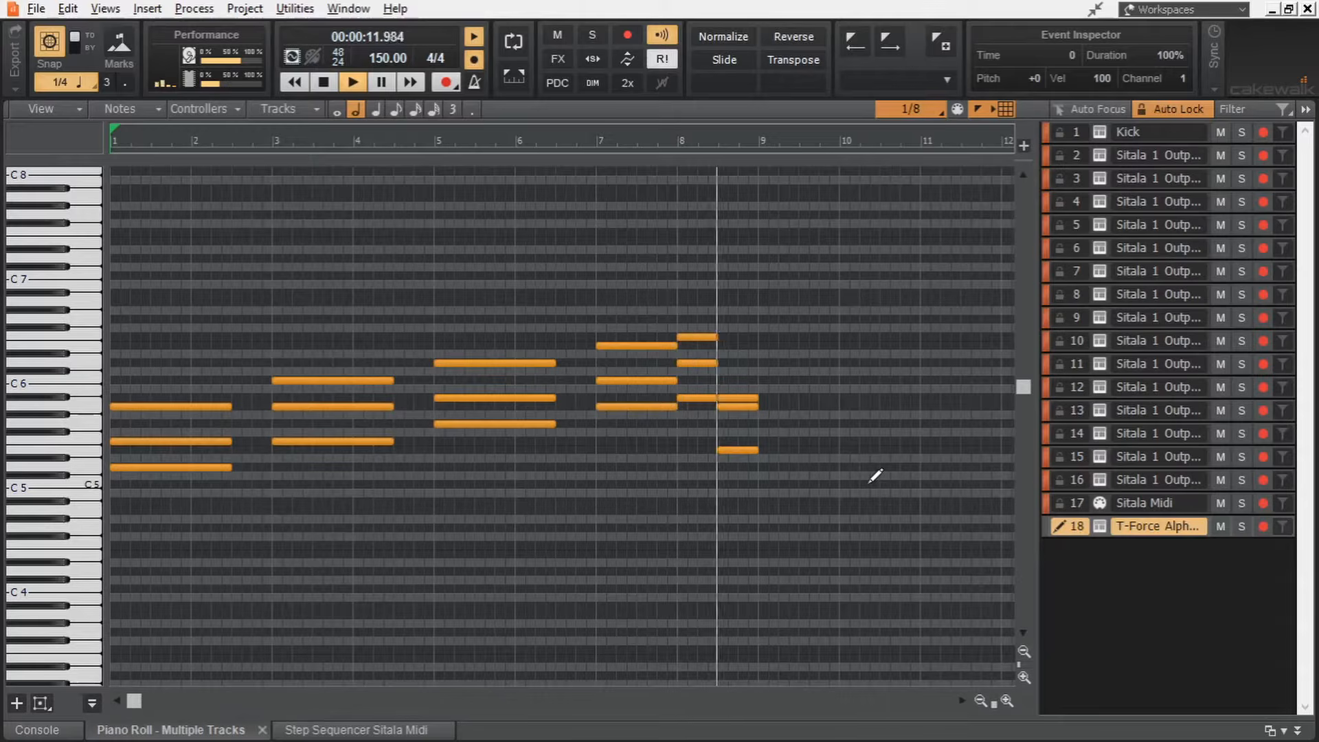
pyautogui.press('space')
# Copy the lowest note of every chord one octave down with Snap to Scale disabled, and re-enable the snap.
pyautogui.scroll(-2, 188, 432)
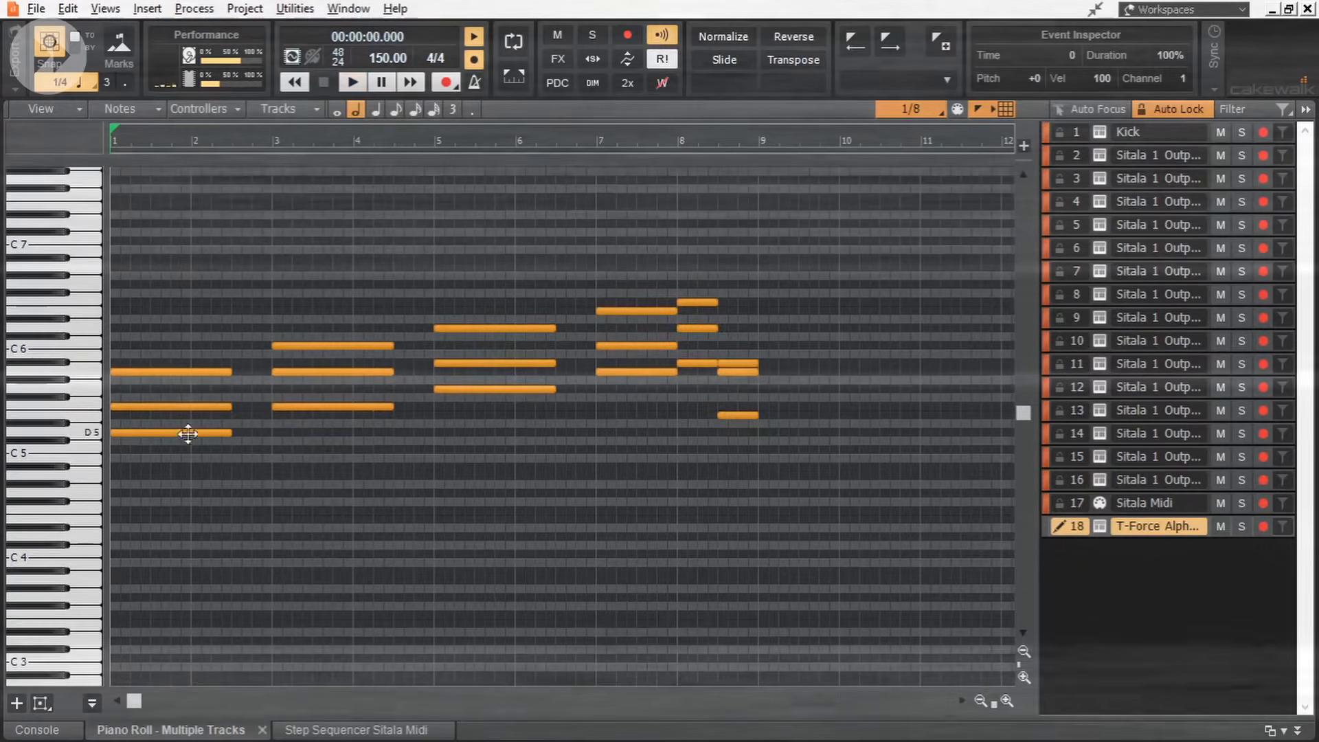
pyautogui.click(188, 433)
pyautogui.keyDown('ctrl'); pyautogui.click(332, 406); pyautogui.keyUp('ctrl')
pyautogui.keyDown('ctrl'); pyautogui.click(496, 389); pyautogui.keyUp('ctrl')
pyautogui.keyDown('ctrl'); pyautogui.click(644, 373); pyautogui.keyUp('ctrl')
pyautogui.keyDown('ctrl'); pyautogui.click(698, 364); pyautogui.keyUp('ctrl')
pyautogui.keyDown('ctrl'); pyautogui.click(739, 415); pyautogui.keyUp('ctrl')
pyautogui.rightClick(1142, 523)
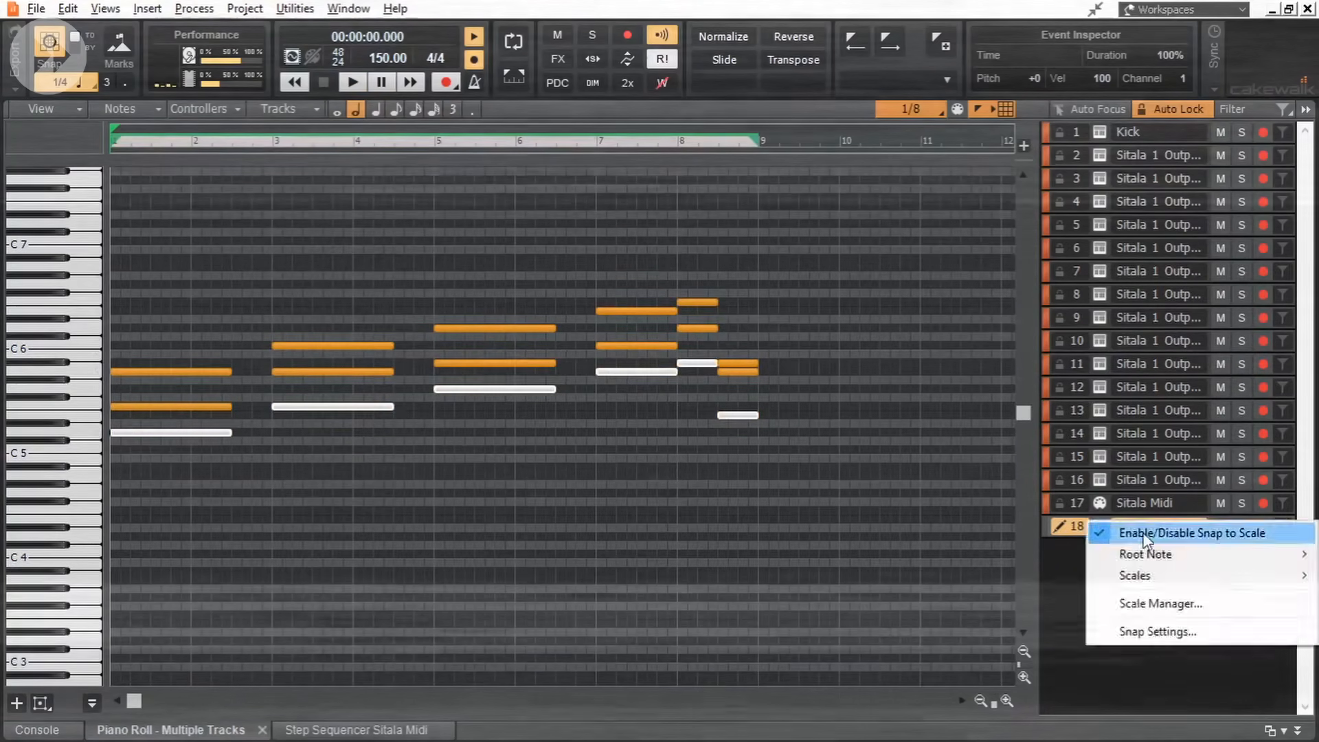
pyautogui.click(1144, 536)
pyautogui.moveTo(184, 434); pyautogui.dragTo(182, 538)
pyautogui.rightClick(1135, 528)
pyautogui.click(1147, 542)
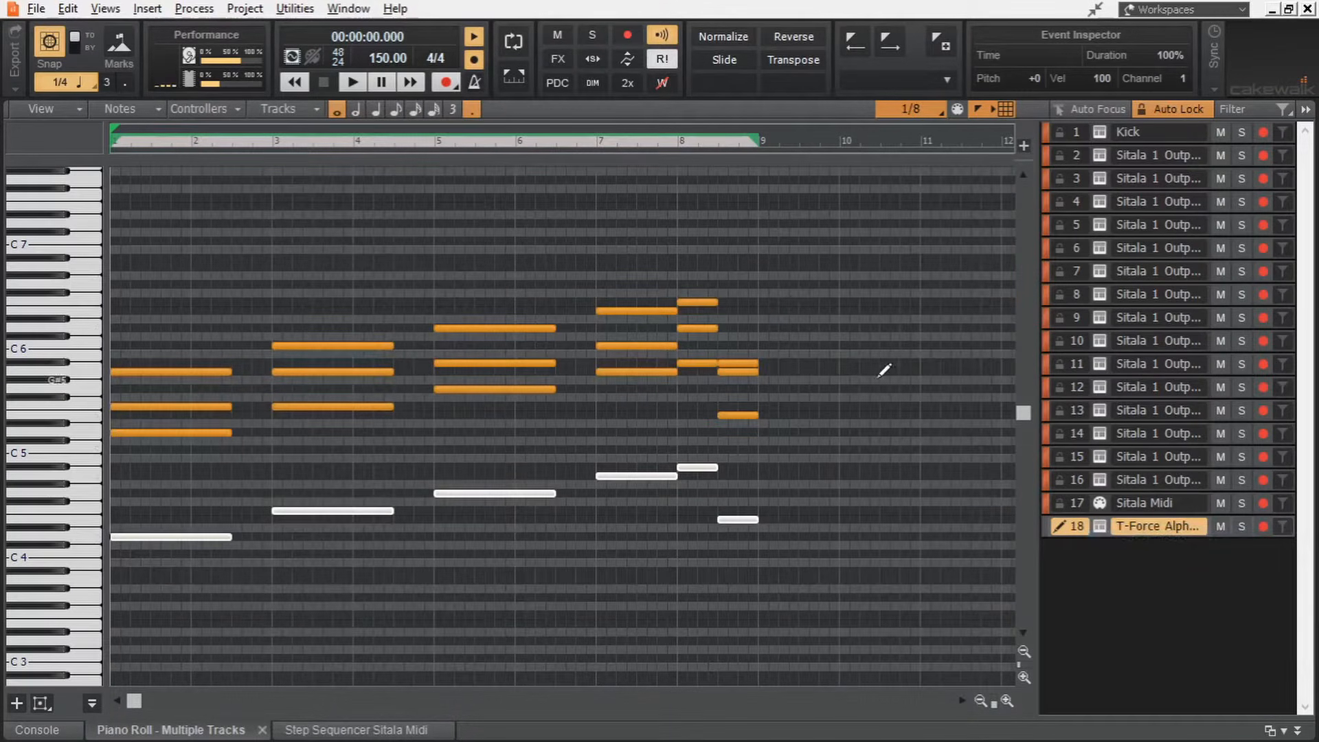
# Add a C6 note on top of the first chord's D5, F5 and A5 notes and audition it.
pyautogui.scroll(1, 299, 420)
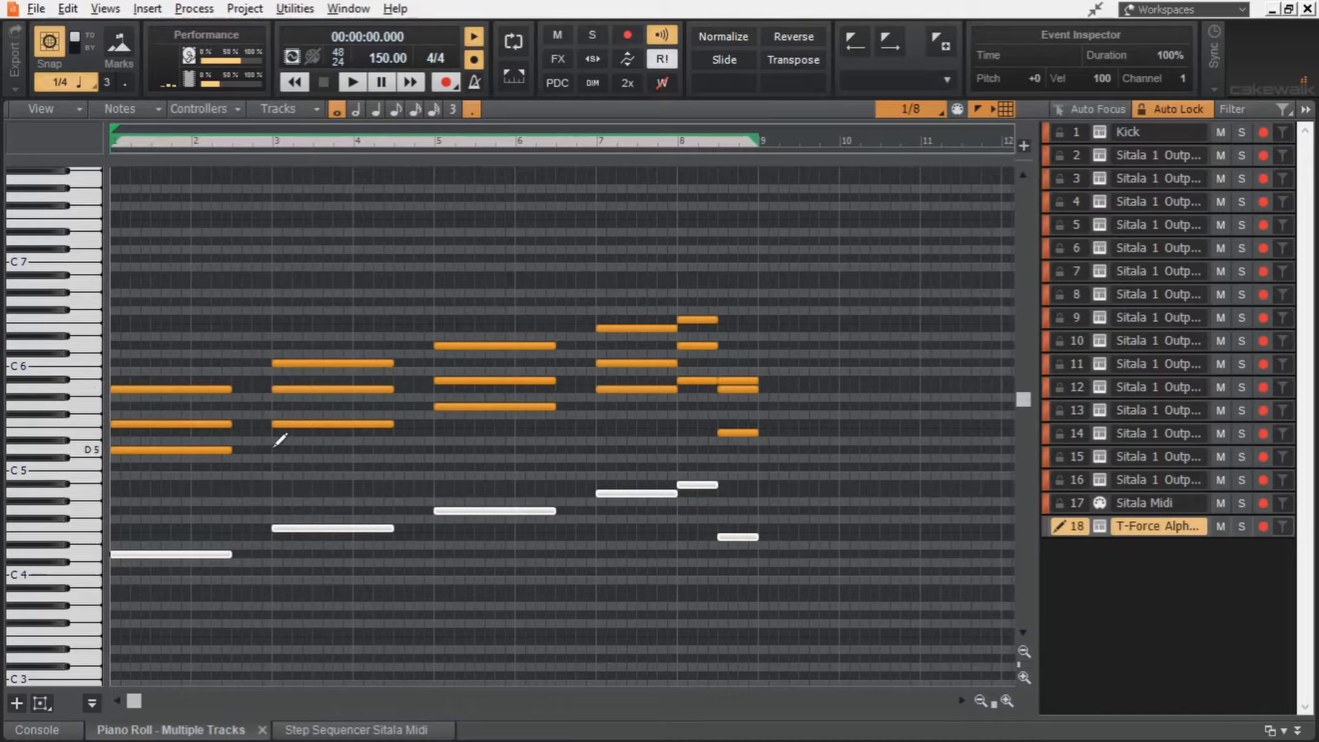
pyautogui.moveTo(177, 356); pyautogui.dragTo(233, 473)
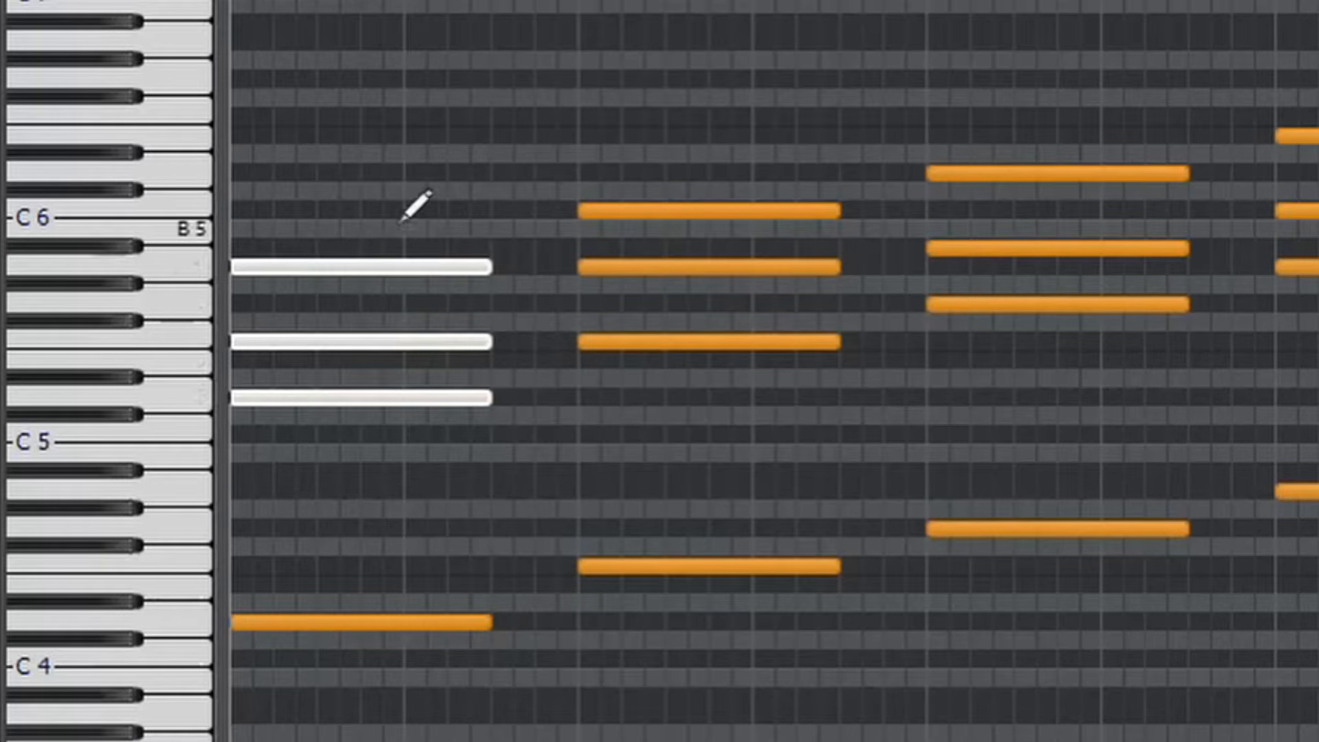
pyautogui.click(265, 210)
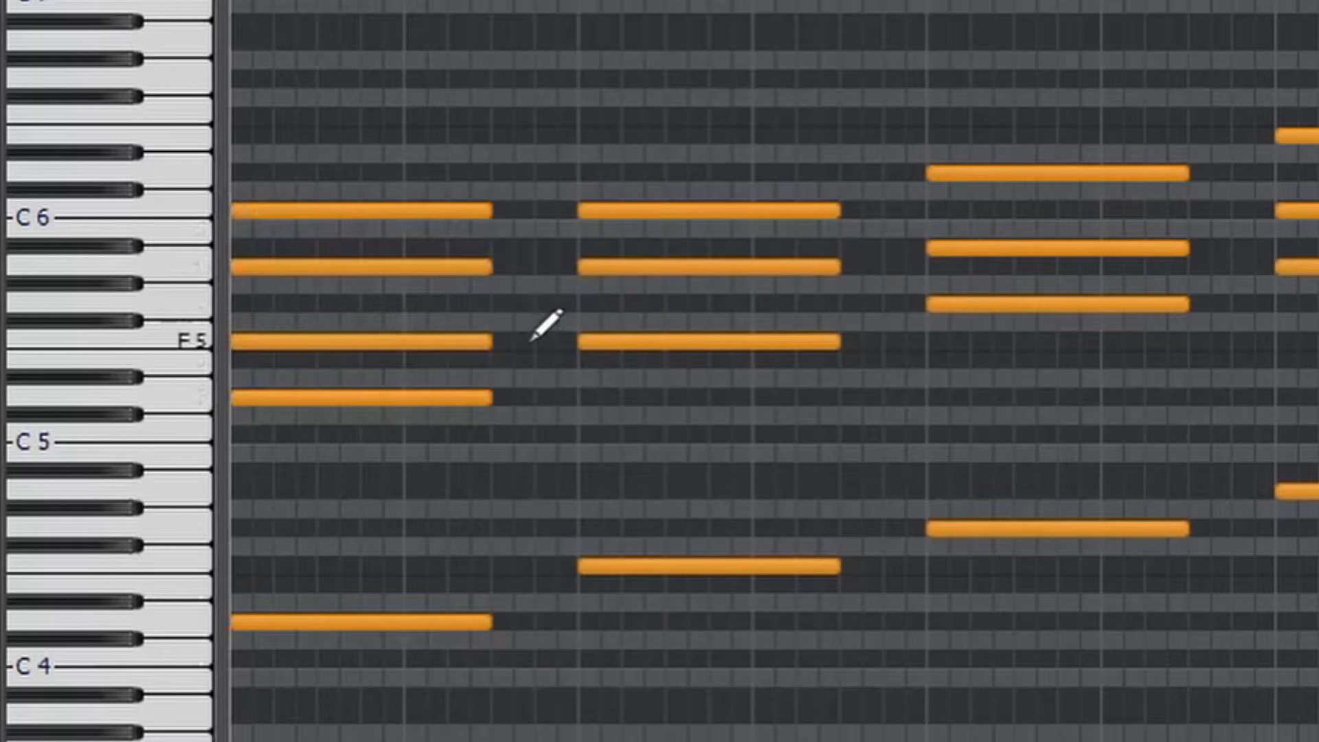
pyautogui.press('space')
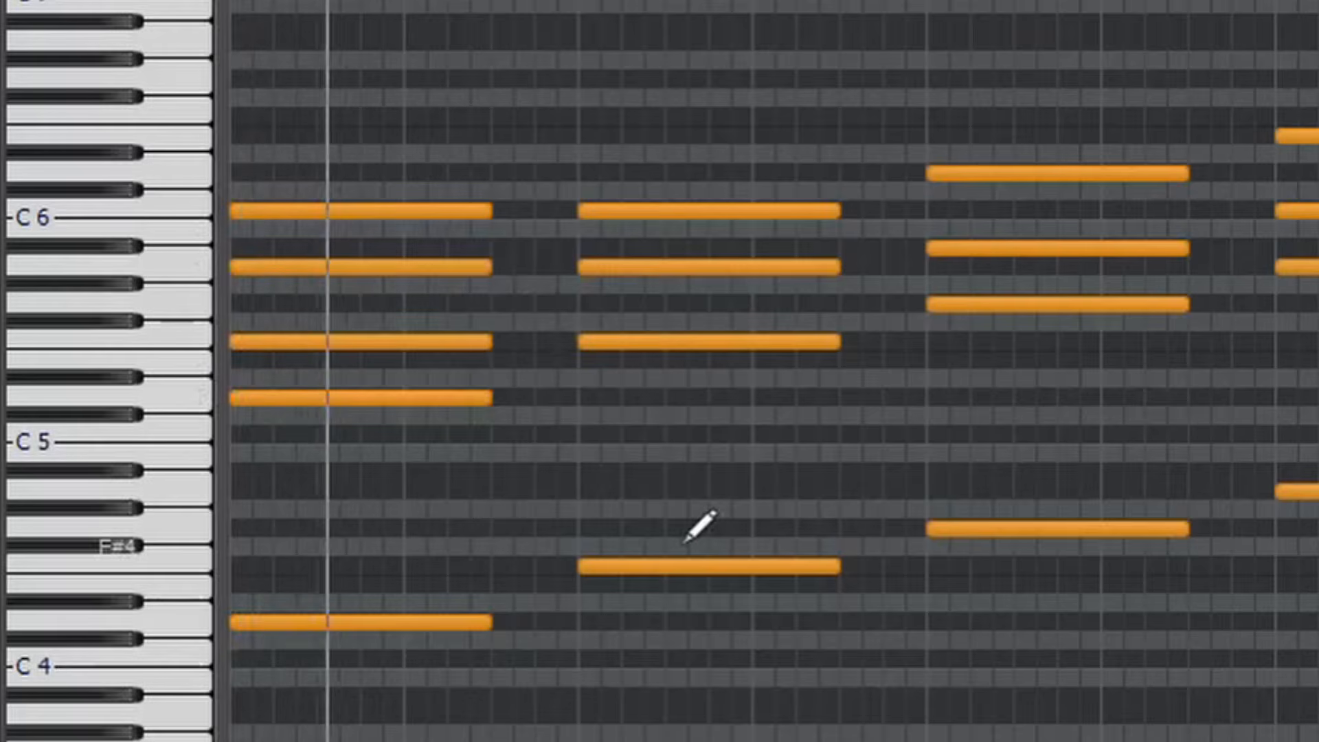
pyautogui.press('space')
# Audition the first chord with its C6 note deleted, undo the deletion, and play the chord again for comparison.
pyautogui.rightClick(363, 214)
pyautogui.press('space')
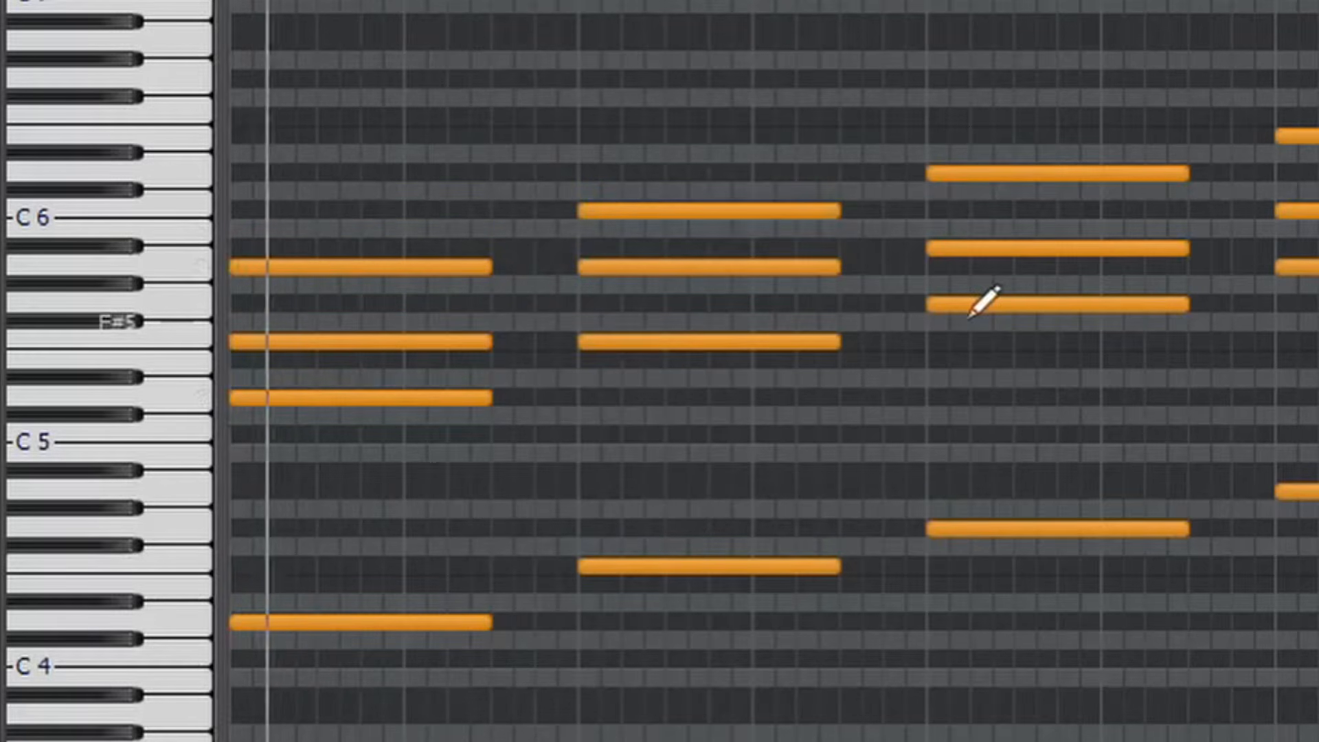
pyautogui.press('space')
pyautogui.hotkey('ctrl', 'z')
pyautogui.press('space')
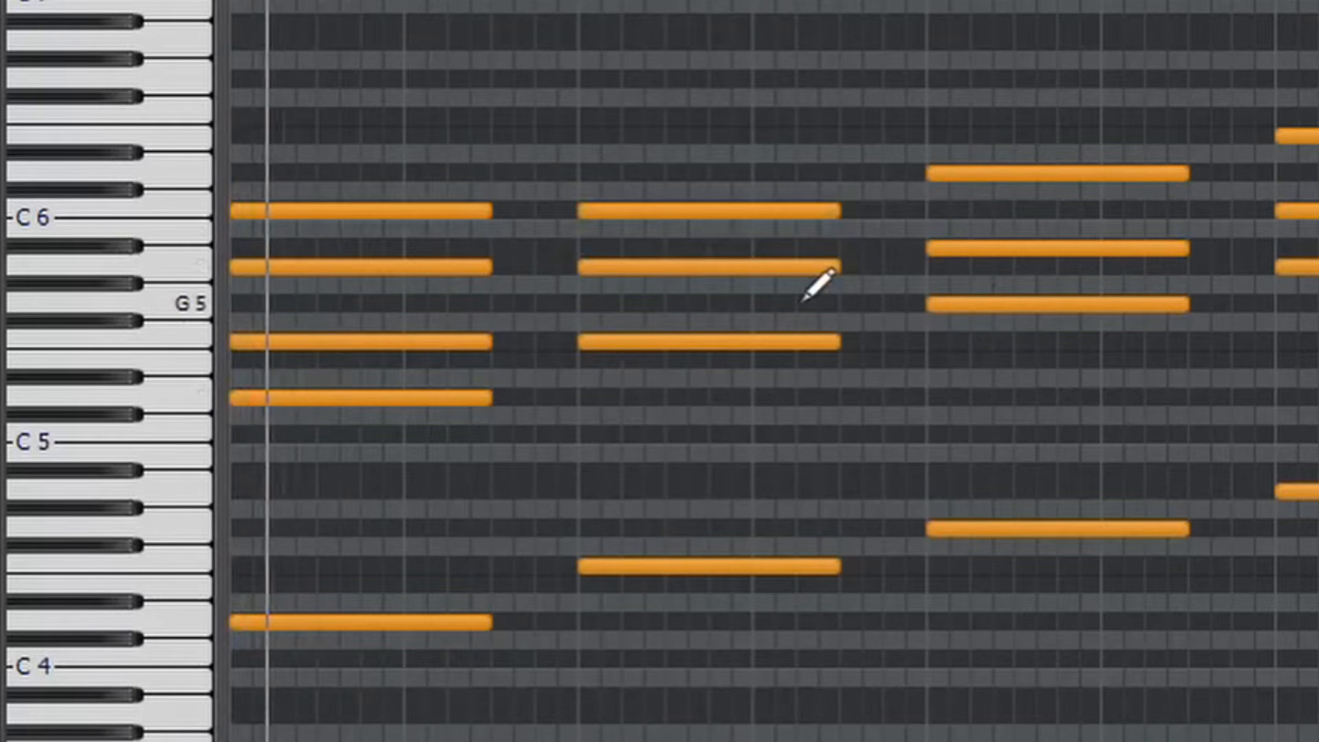
pyautogui.press('space')
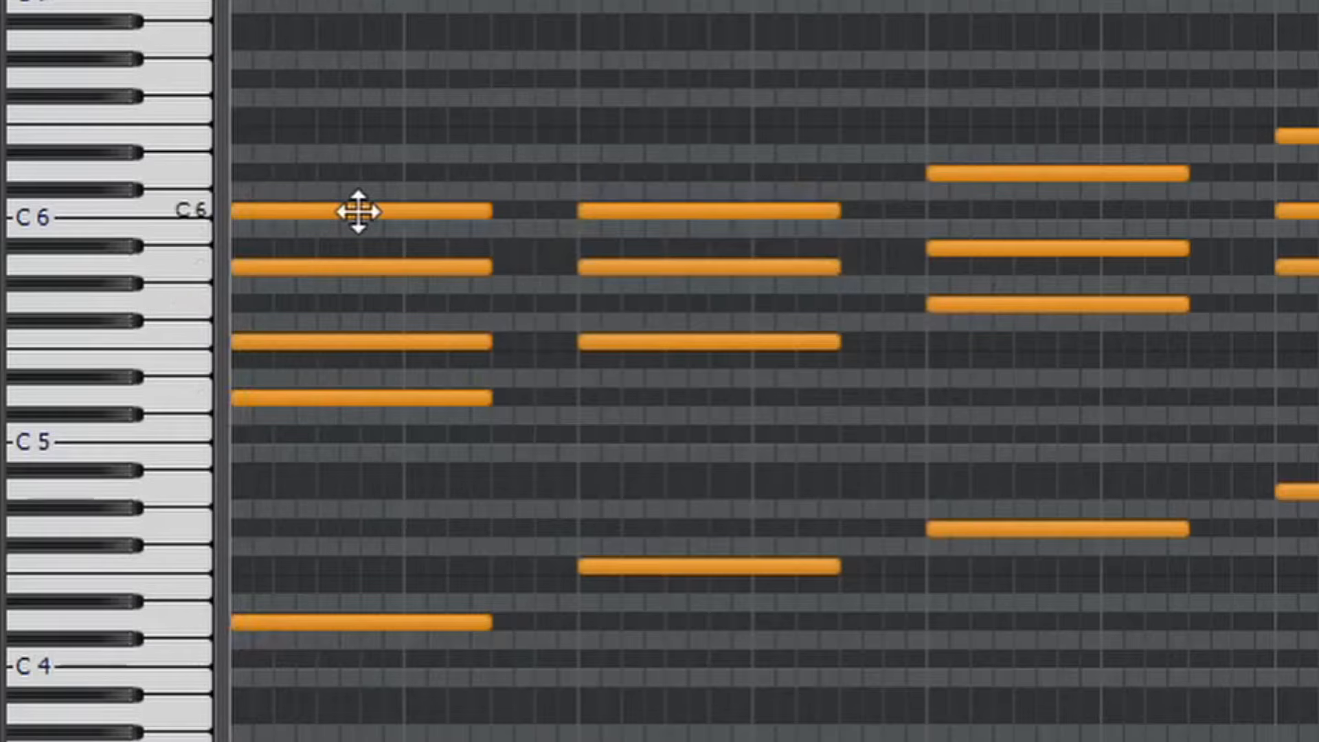
# Extend the first chord with an E6 note, thicken the remaining chords with extra notes, and play the progression.
pyautogui.click(385, 210)
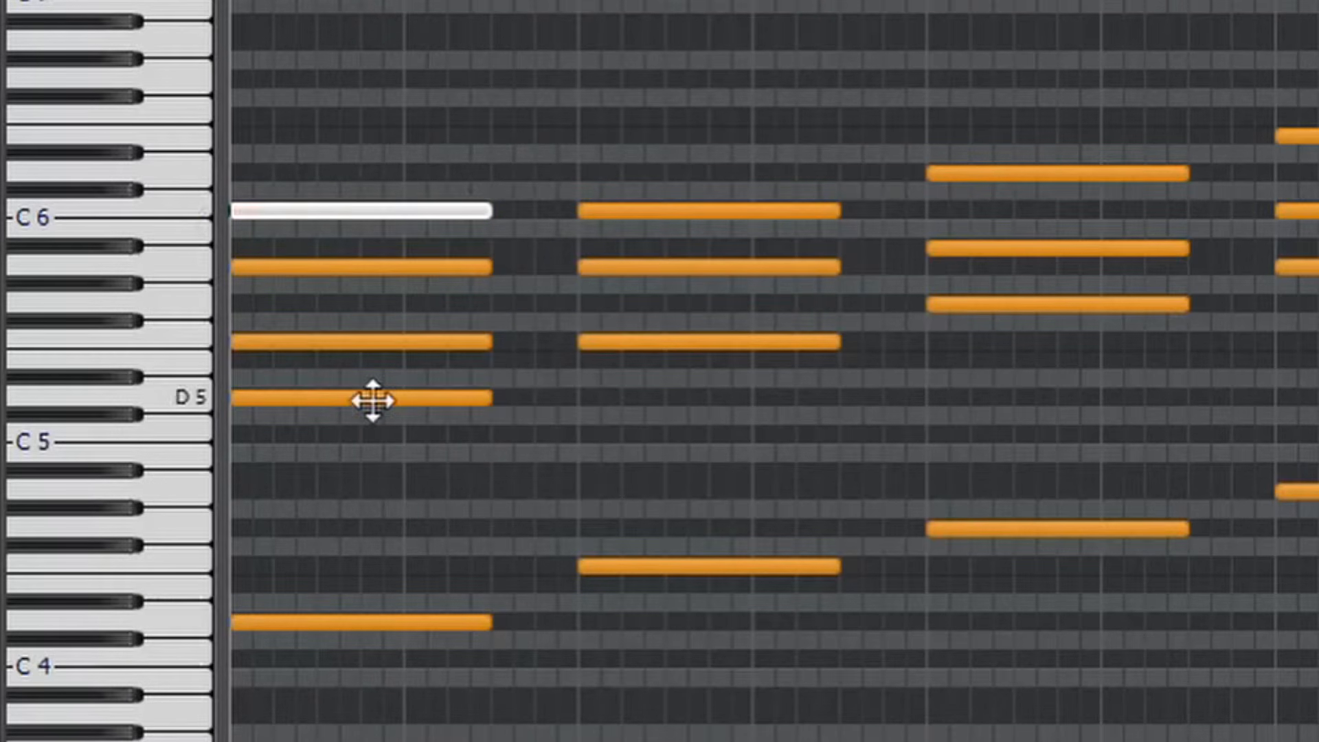
pyautogui.click(233, 134)
pyautogui.press('space')
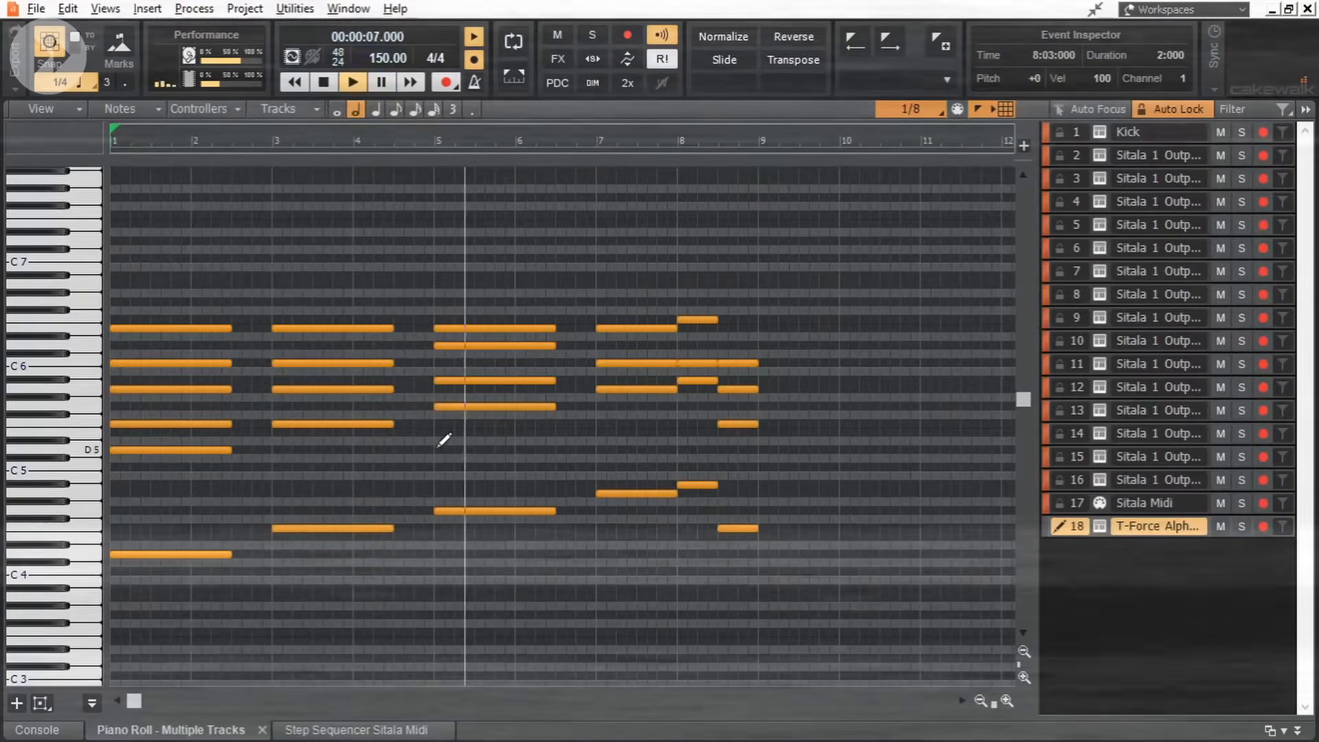
# Try alternative voicings for the bar 5 chord, lower its A#5 note to A5, and play back the progression.
pyautogui.moveTo(437, 302); pyautogui.dragTo(552, 302)
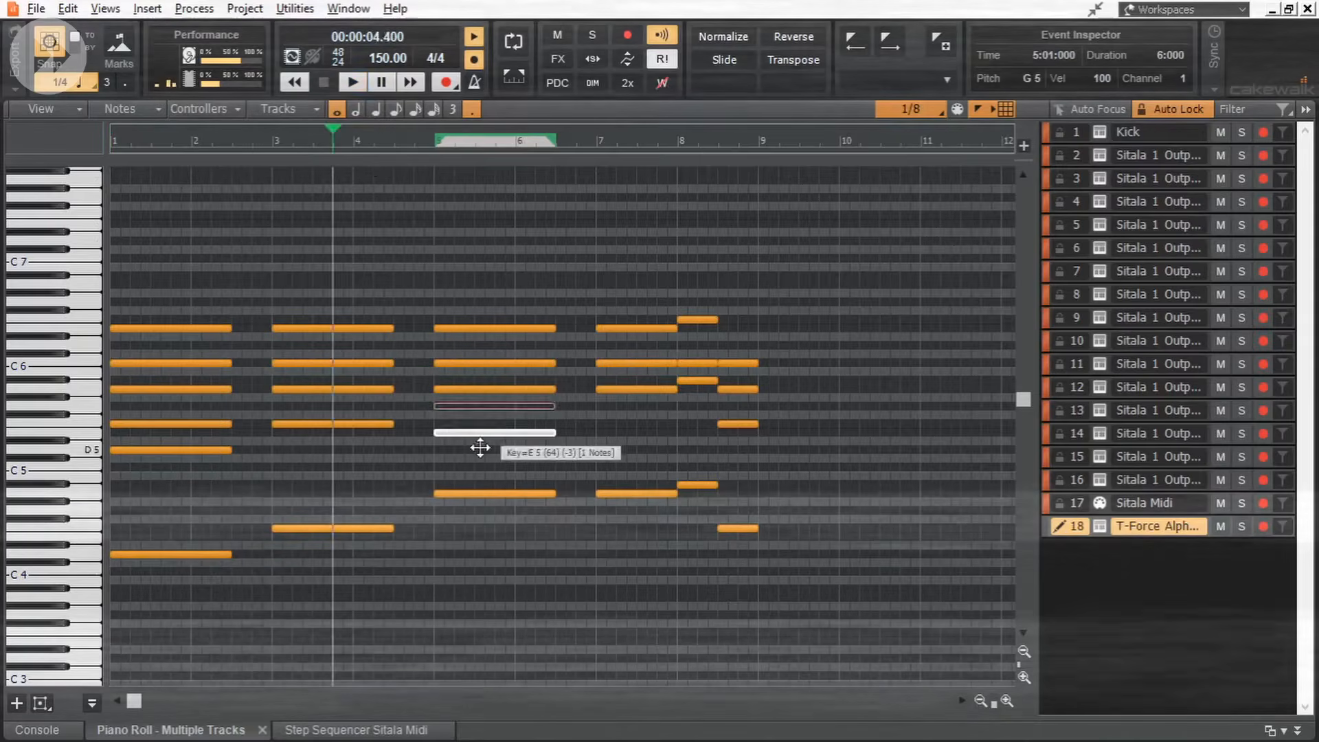
pyautogui.moveTo(477, 444); pyautogui.dragTo(477, 378)
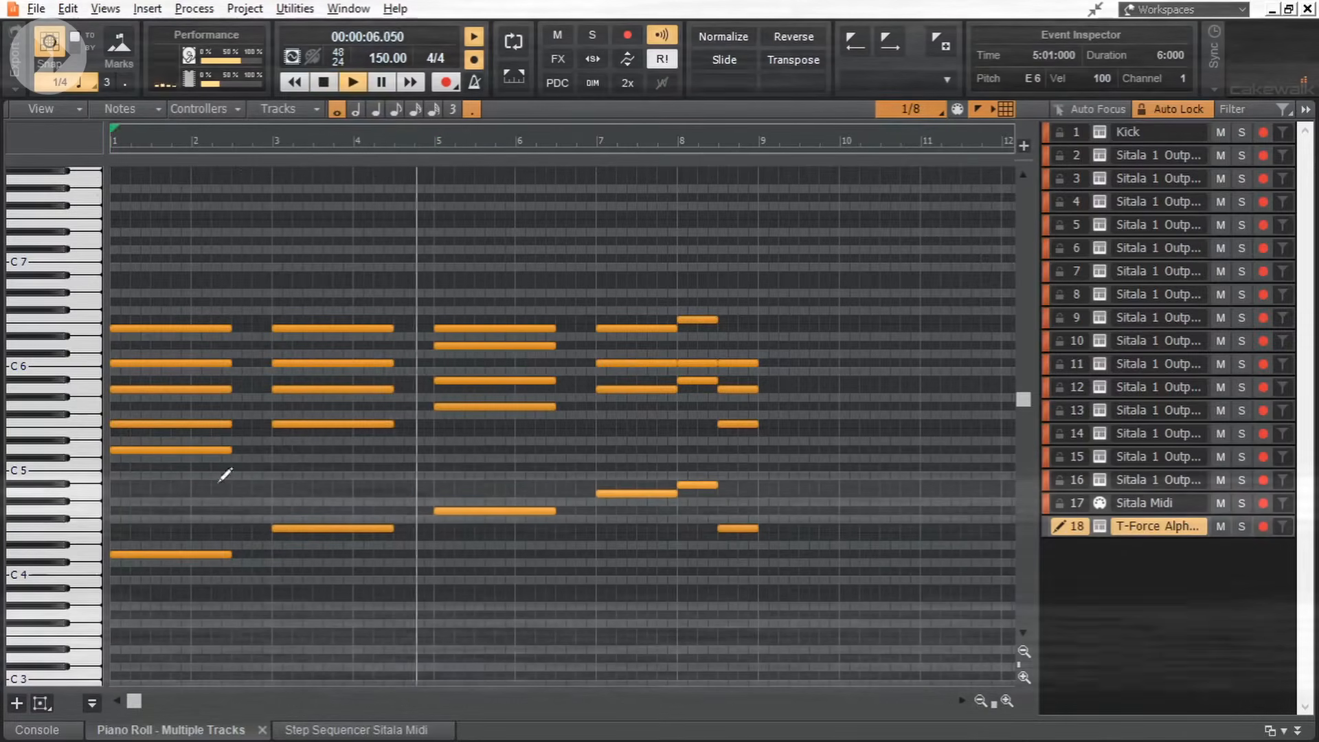
pyautogui.moveTo(486, 380); pyautogui.dragTo(506, 388)
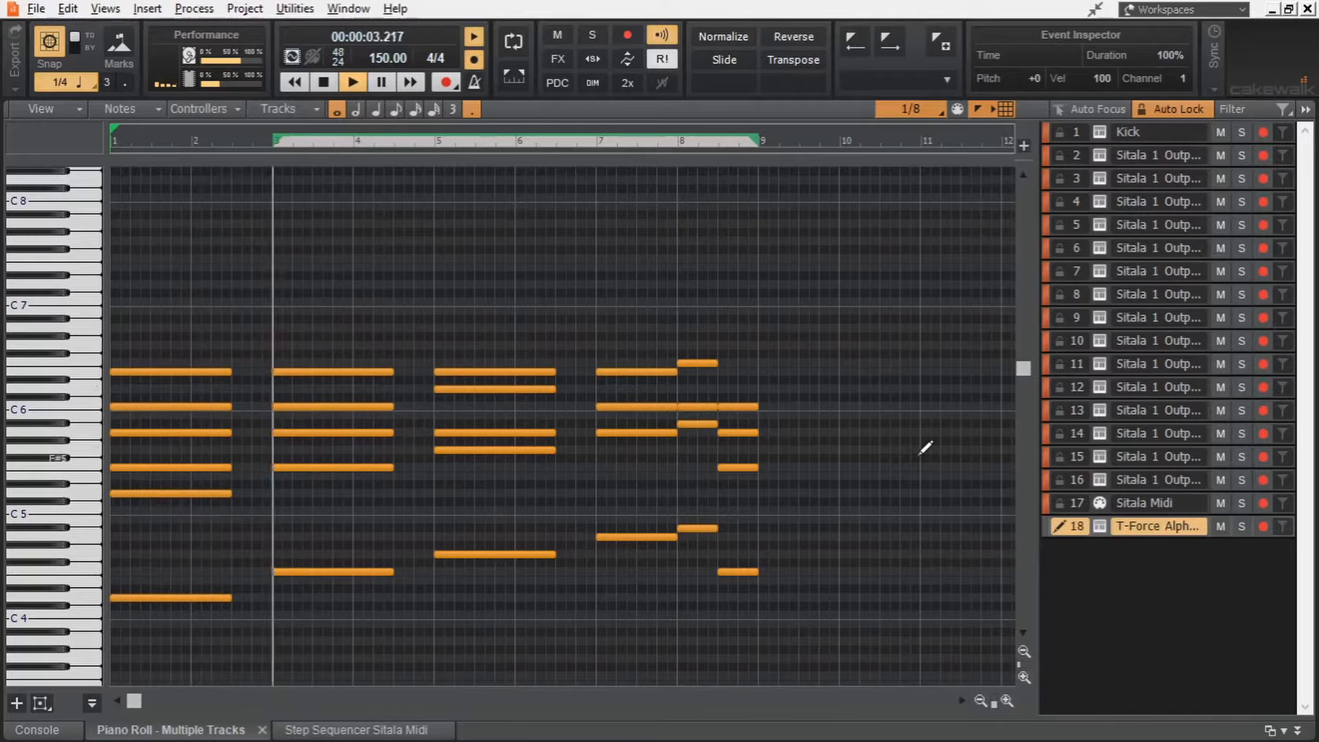
pyautogui.scroll(-1, 926, 448)
pyautogui.scroll(-2, 925, 447)
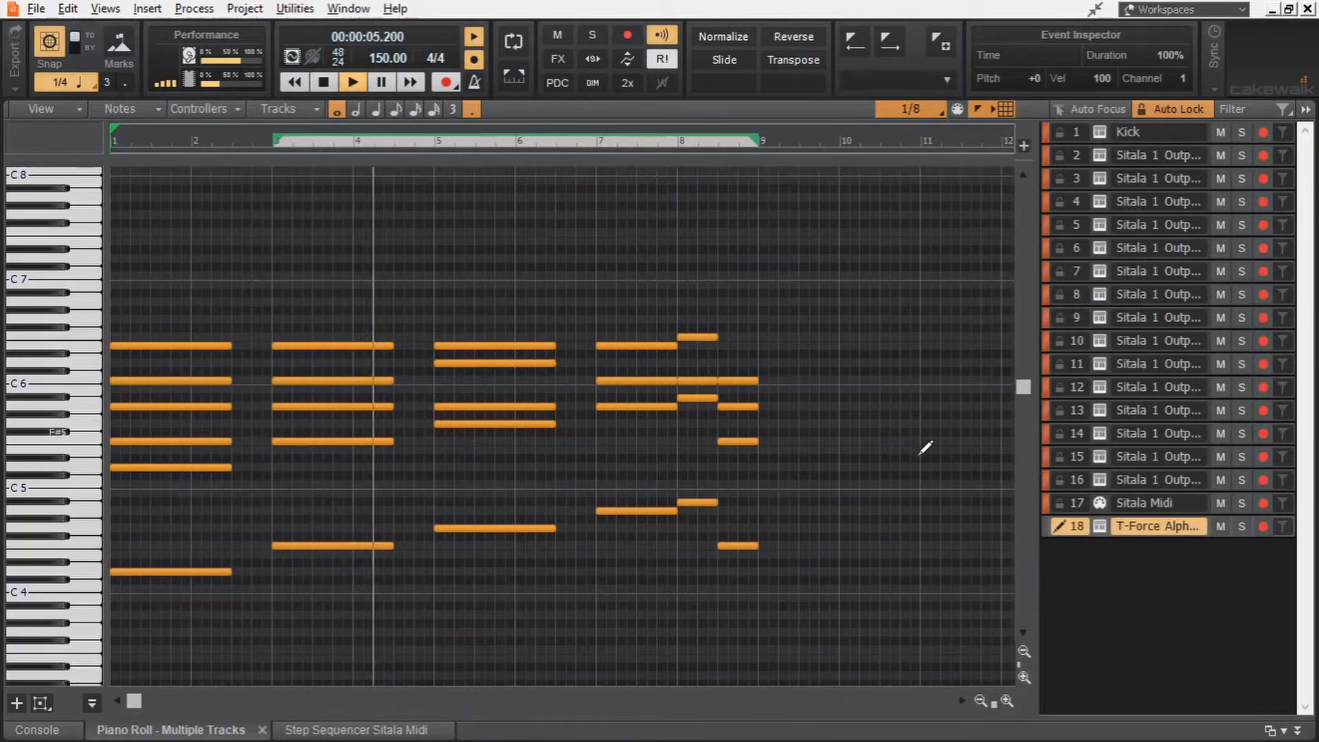
pyautogui.scroll(-1, 925, 447)
pyautogui.scroll(-1, 925, 447)
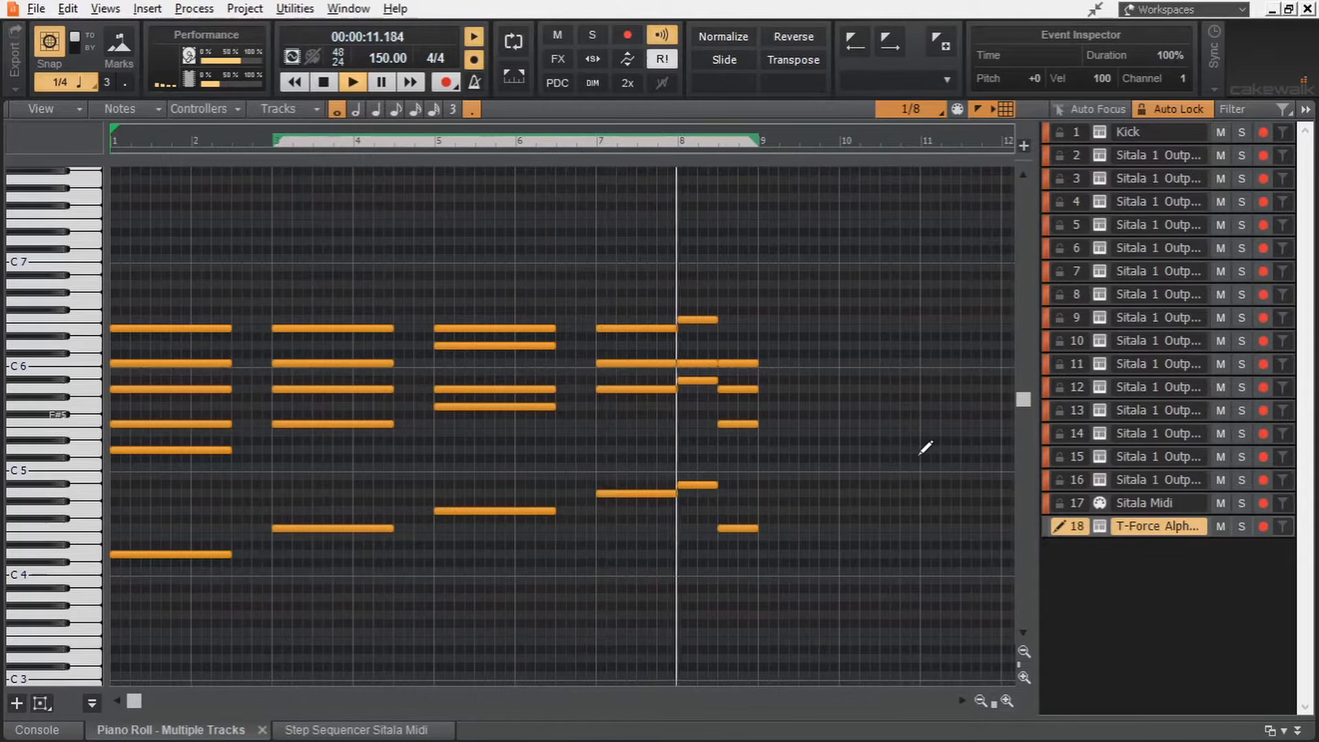
pyautogui.press('space')
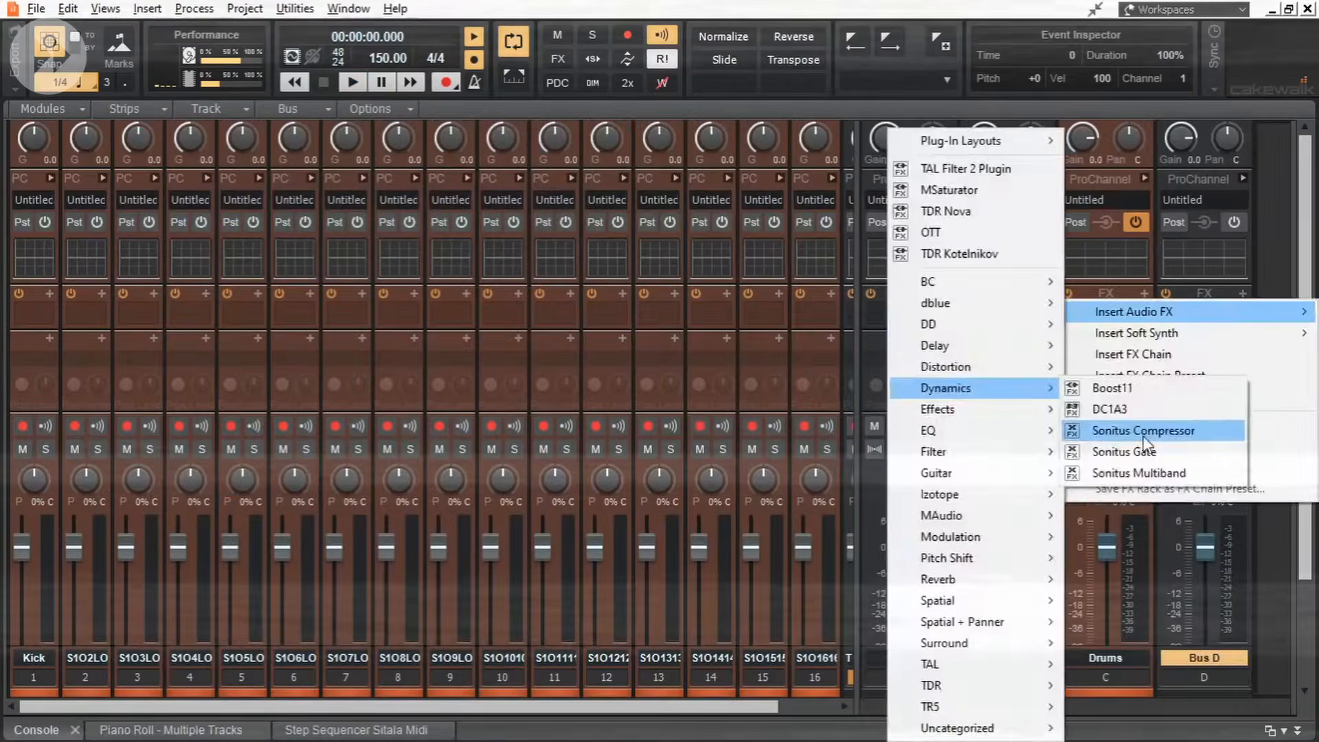
# Insert an audio effect on Bus D and open the T-Force Alpha Plus synth from its track.
pyautogui.click(1128, 509)
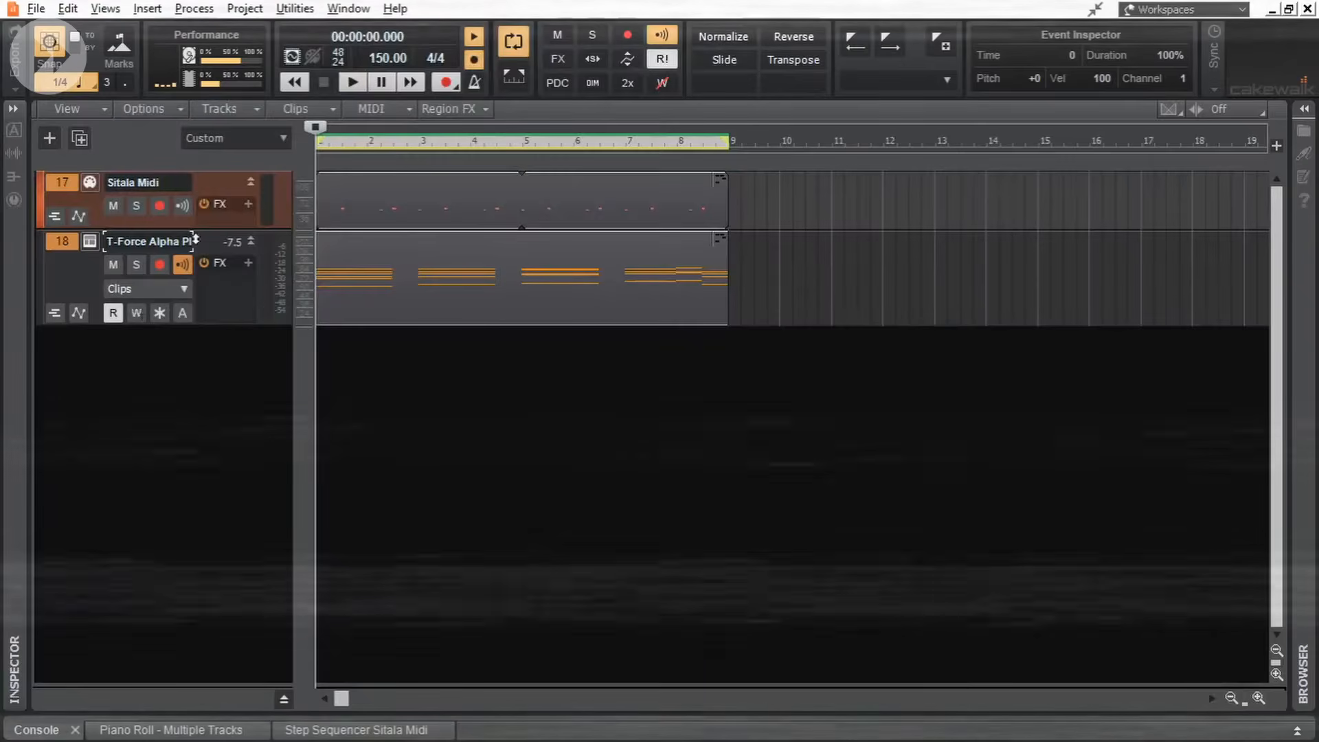
pyautogui.click(89, 241)
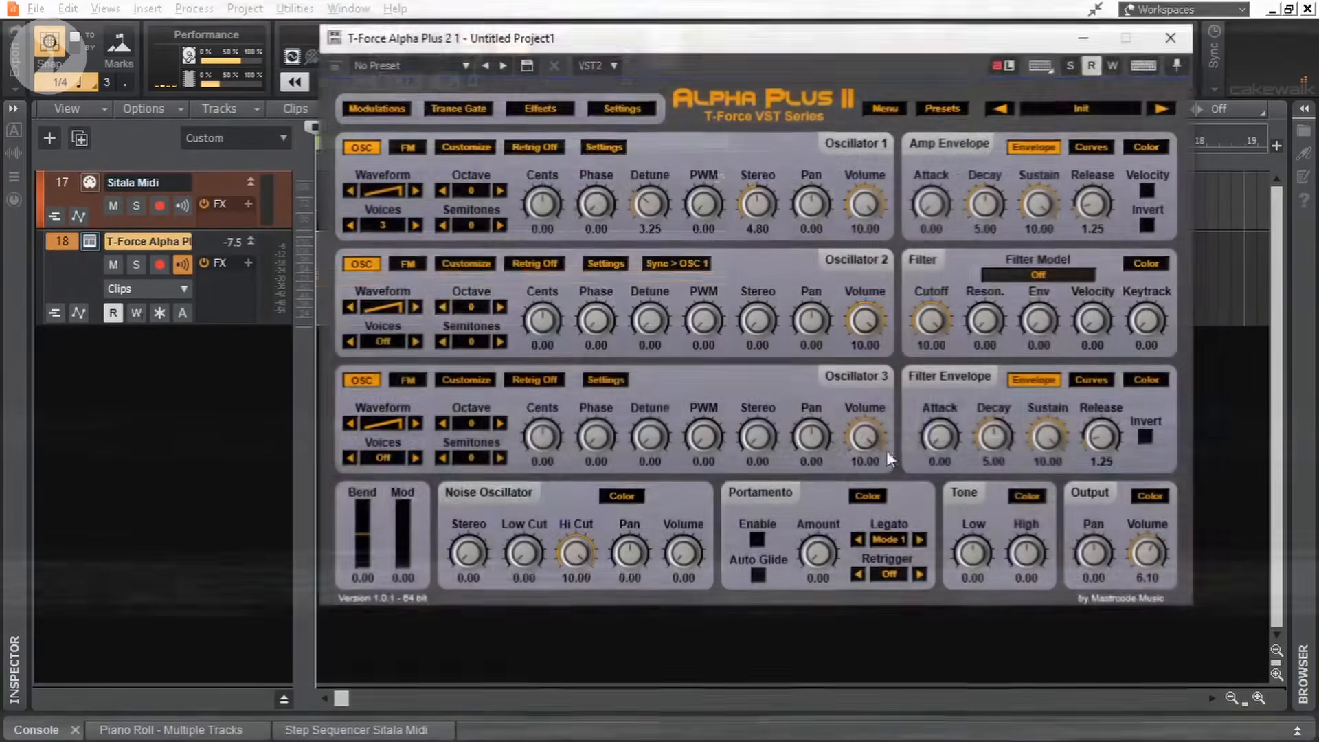
# Set Oscillator 1 to 7 voices with Detune 4.15 and Stereo 4.25 while the chords play.
pyautogui.press('space')
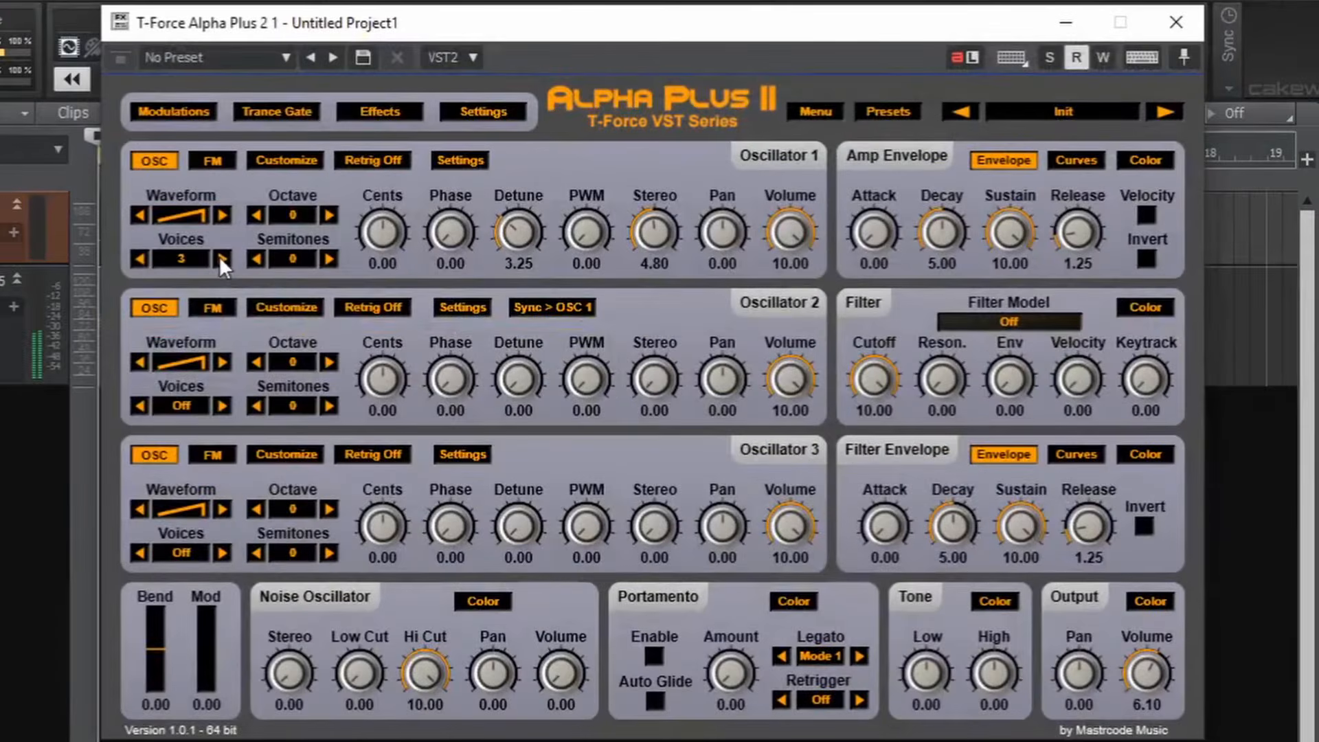
pyautogui.click(221, 259)
pyautogui.click(221, 259)
pyautogui.click(221, 259)
pyautogui.click(222, 259)
pyautogui.click(221, 259)
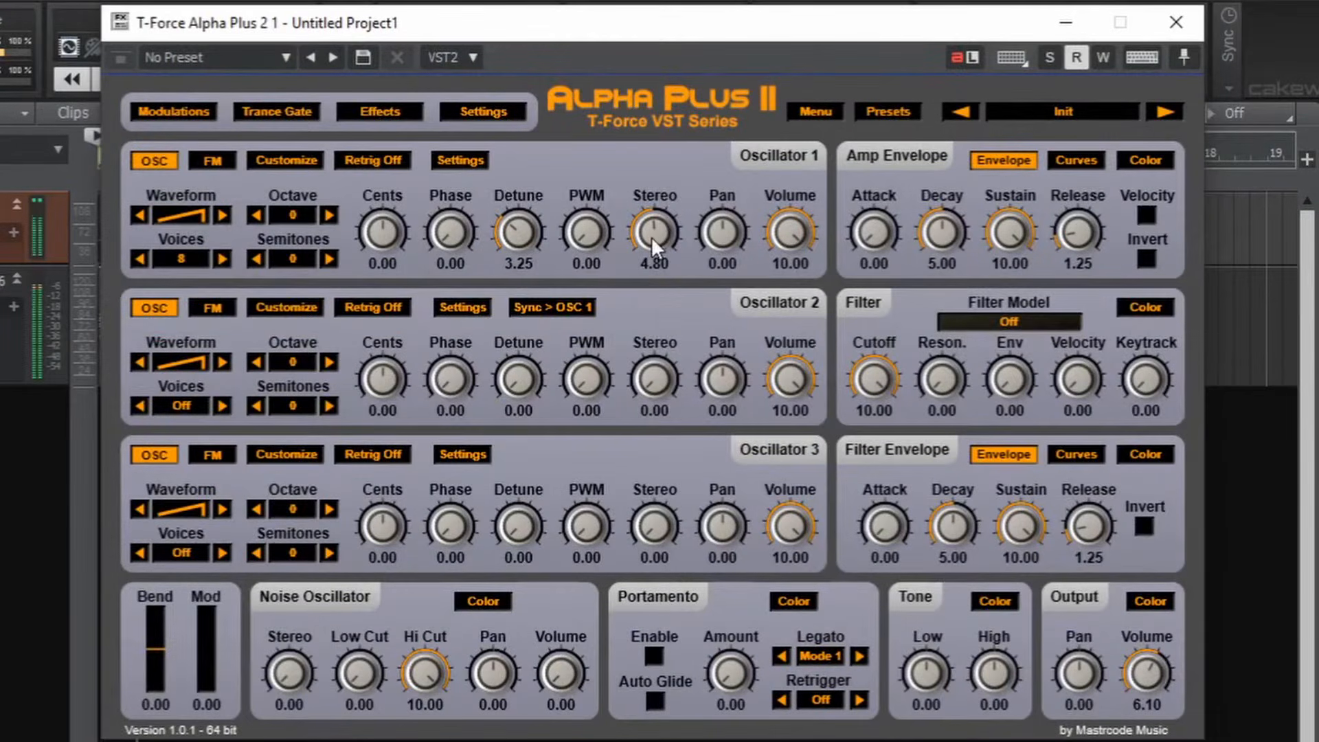
pyautogui.moveTo(660, 245)
pyautogui.mouseDown()
pyautogui.moveTo(659, 218)
pyautogui.moveTo(657, 256)
pyautogui.mouseUp()
pyautogui.moveTo(528, 191); pyautogui.dragTo(526, 216)
pyautogui.moveTo(506, 239); pyautogui.dragTo(506, 238)
pyautogui.press('space')
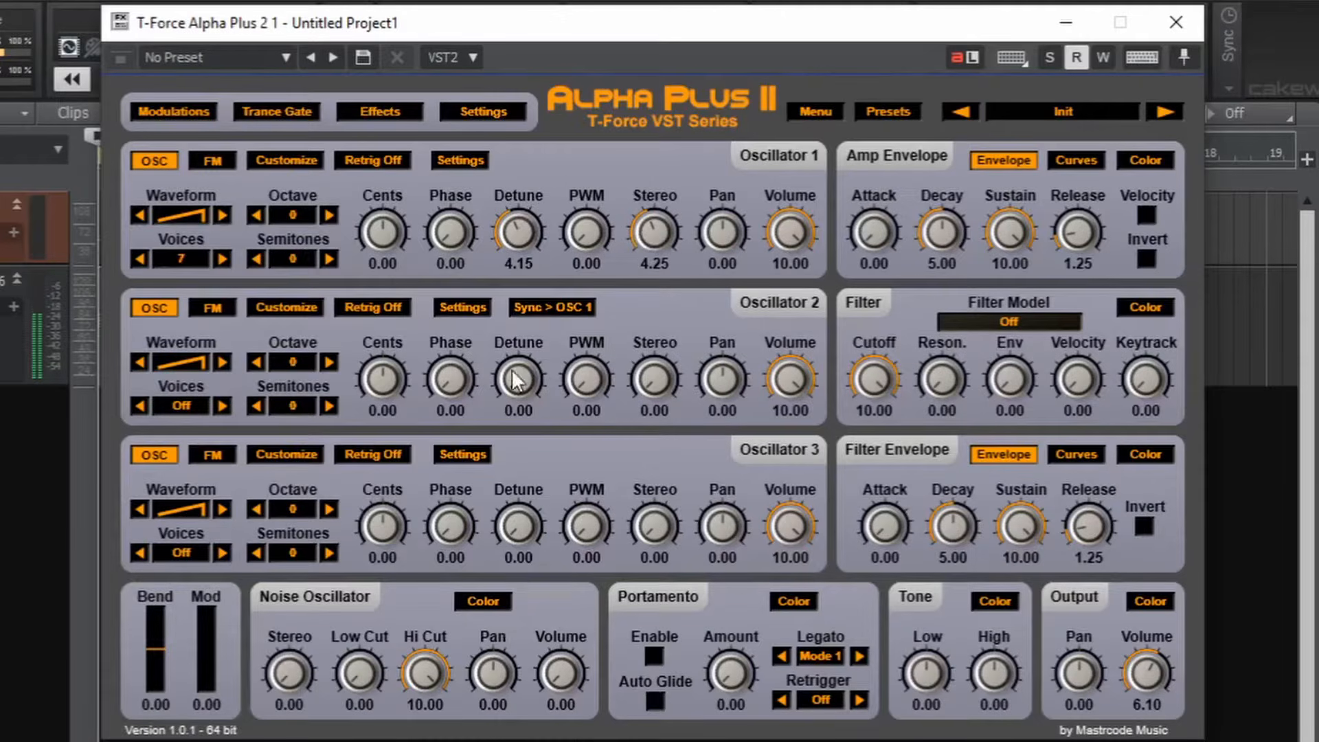
# Set Oscillator 2 to 5 voices, Octave 1, Detune 2.10, PWM 3.20, Stereo 7.05 and Volume 6.55.
pyautogui.click(221, 408)
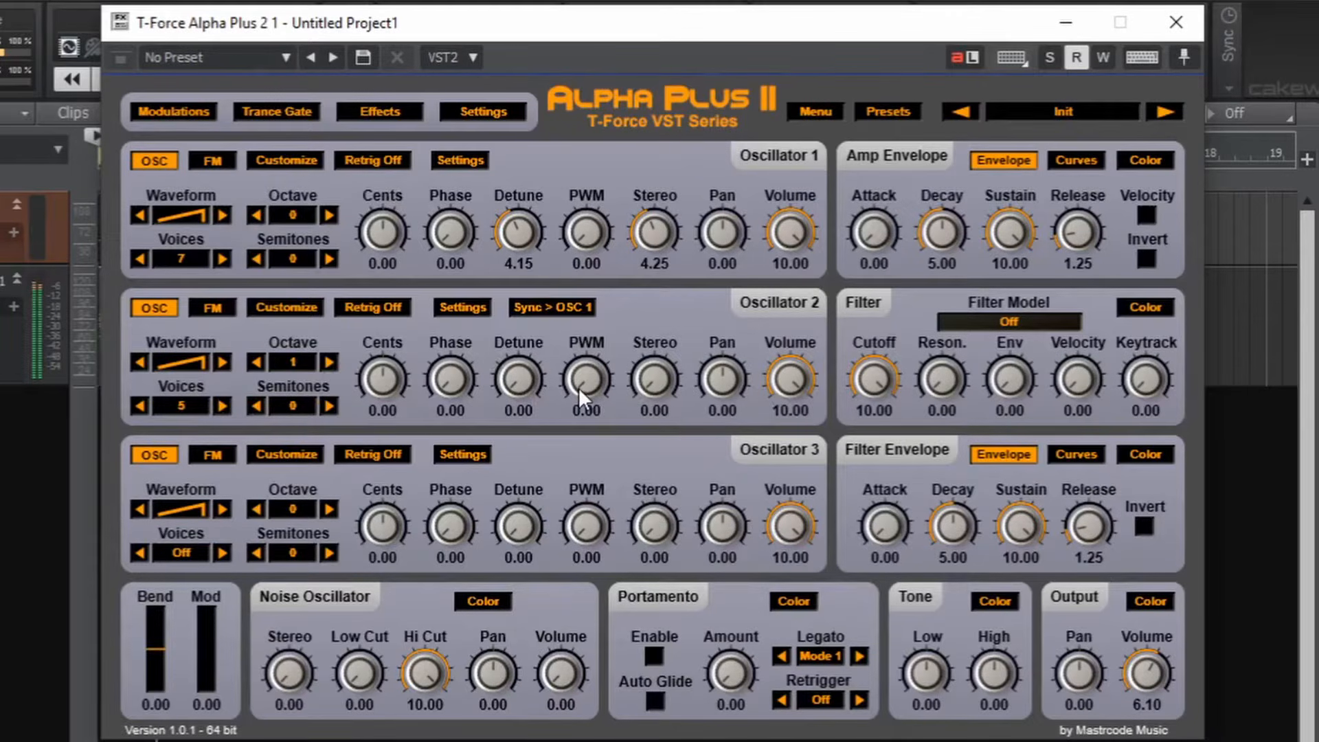
pyautogui.moveTo(579, 386); pyautogui.dragTo(577, 319)
pyautogui.moveTo(509, 378); pyautogui.dragTo(505, 311)
pyautogui.moveTo(664, 407); pyautogui.dragTo(653, 350)
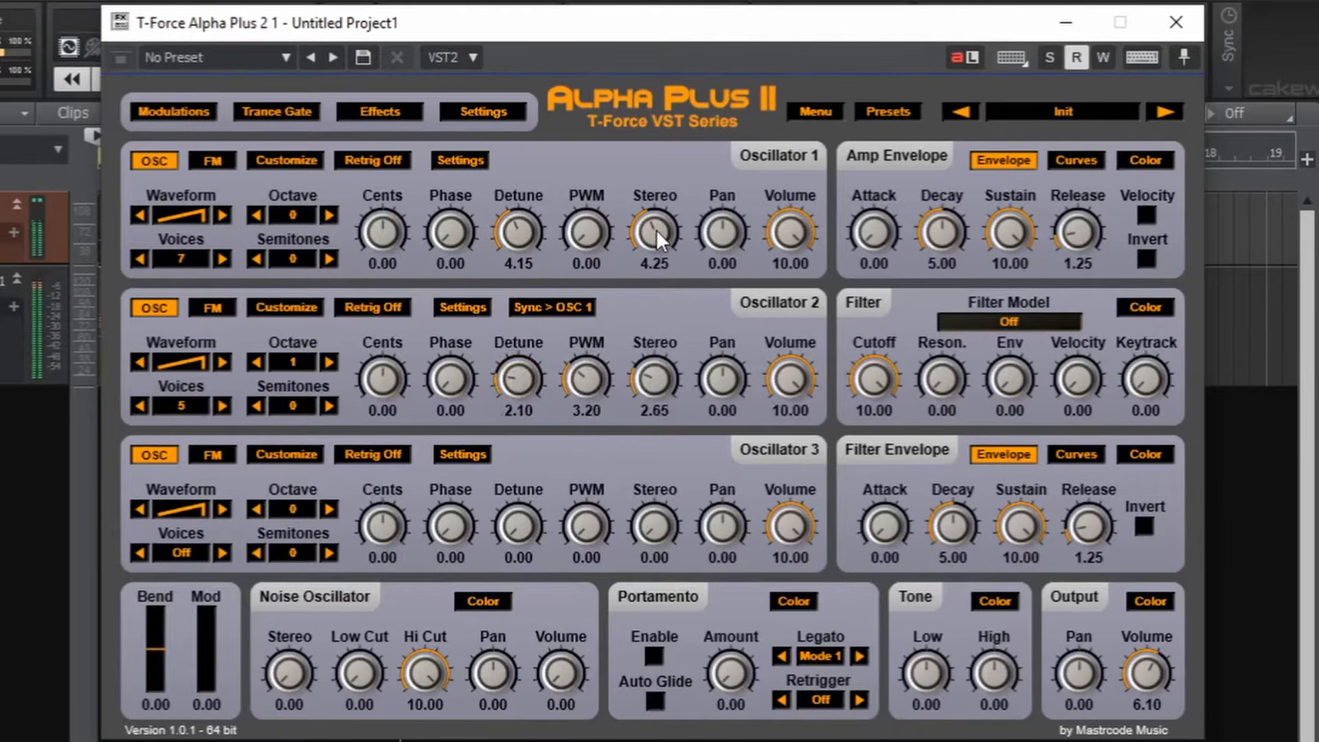
pyautogui.moveTo(656, 317); pyautogui.dragTo(659, 303)
pyautogui.moveTo(788, 483); pyautogui.dragTo(786, 463)
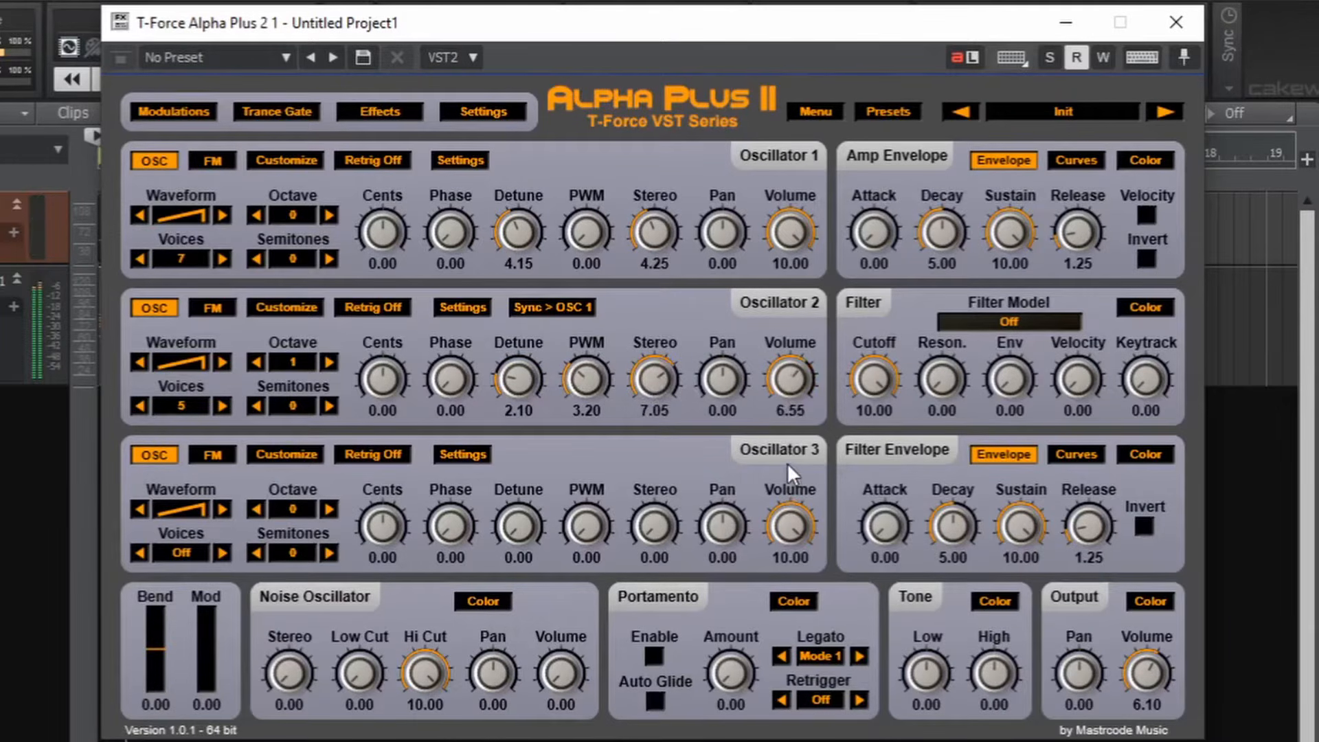
# Set Oscillator 3 to 7 voices, Octave 2, Detune 5.15, Stereo 9.45 and Volume 3.20, and Oscillator 2's Volume to 6.40.
pyautogui.click(222, 550)
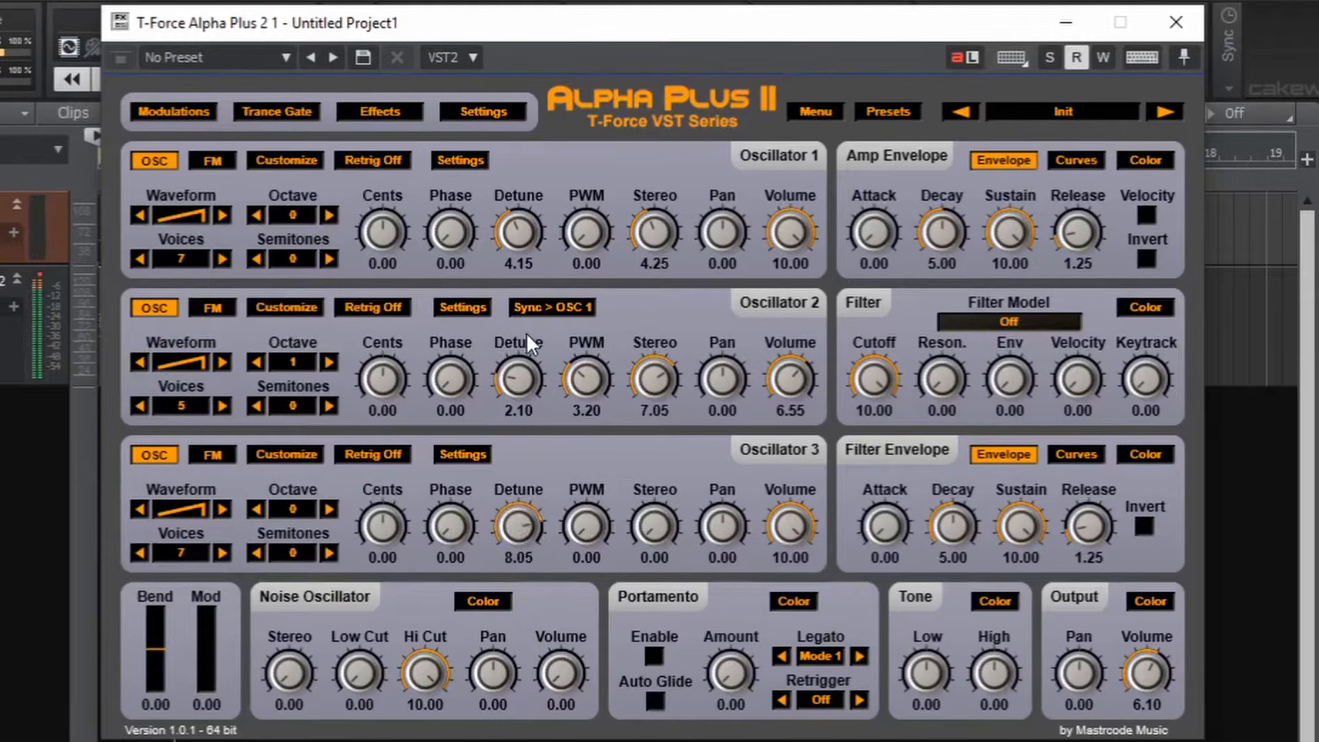
pyautogui.moveTo(526, 332); pyautogui.dragTo(533, 371)
pyautogui.moveTo(653, 528); pyautogui.dragTo(644, 291)
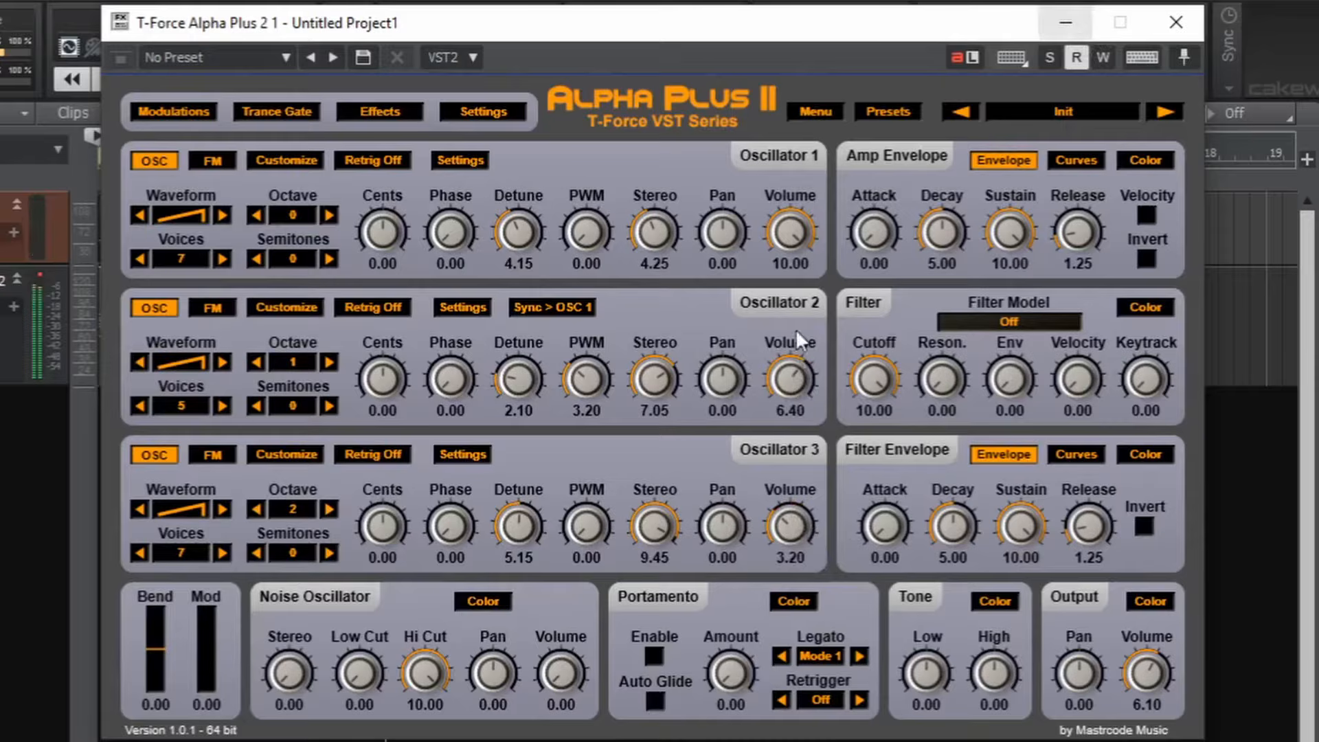
# Set the Output Volume to 6.20 and the Detune to 5.00 on Oscillator 3 and 1.70 on Oscillator 2.
pyautogui.click(3, 282)
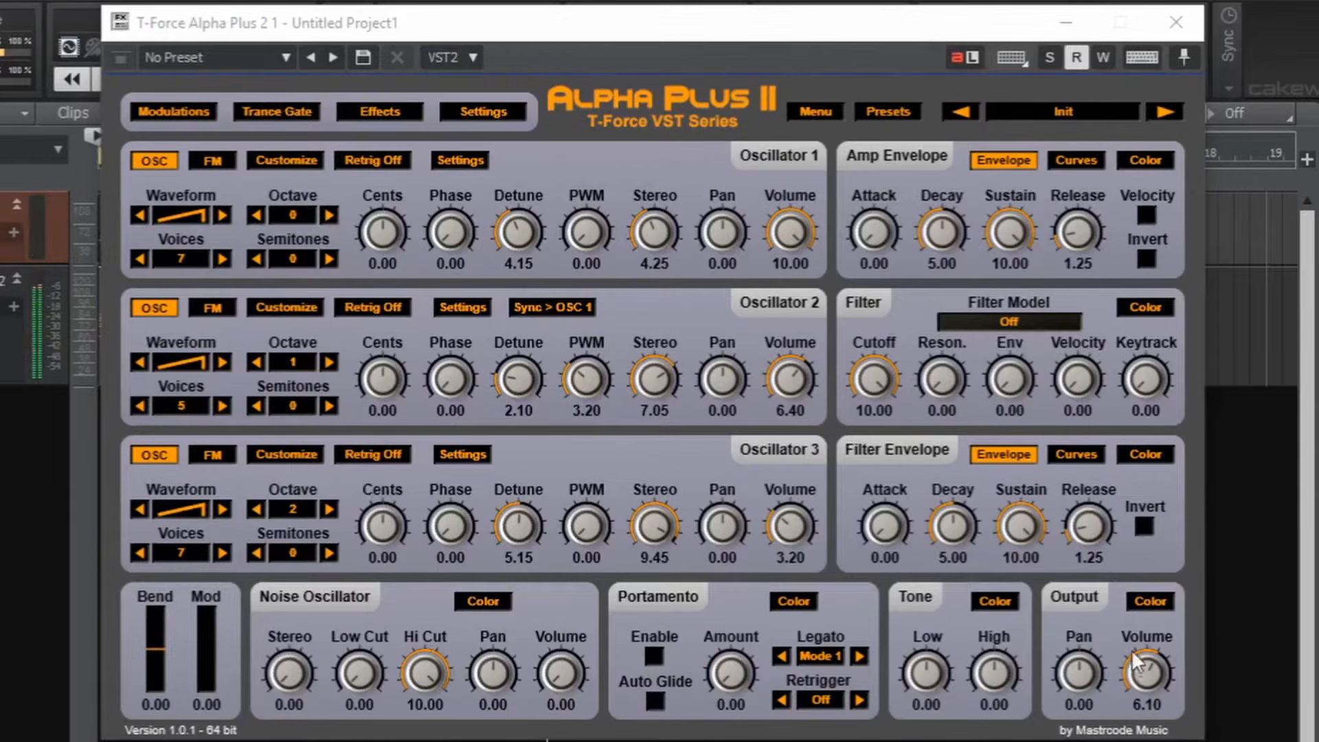
pyautogui.moveTo(1146, 678); pyautogui.dragTo(1152, 671)
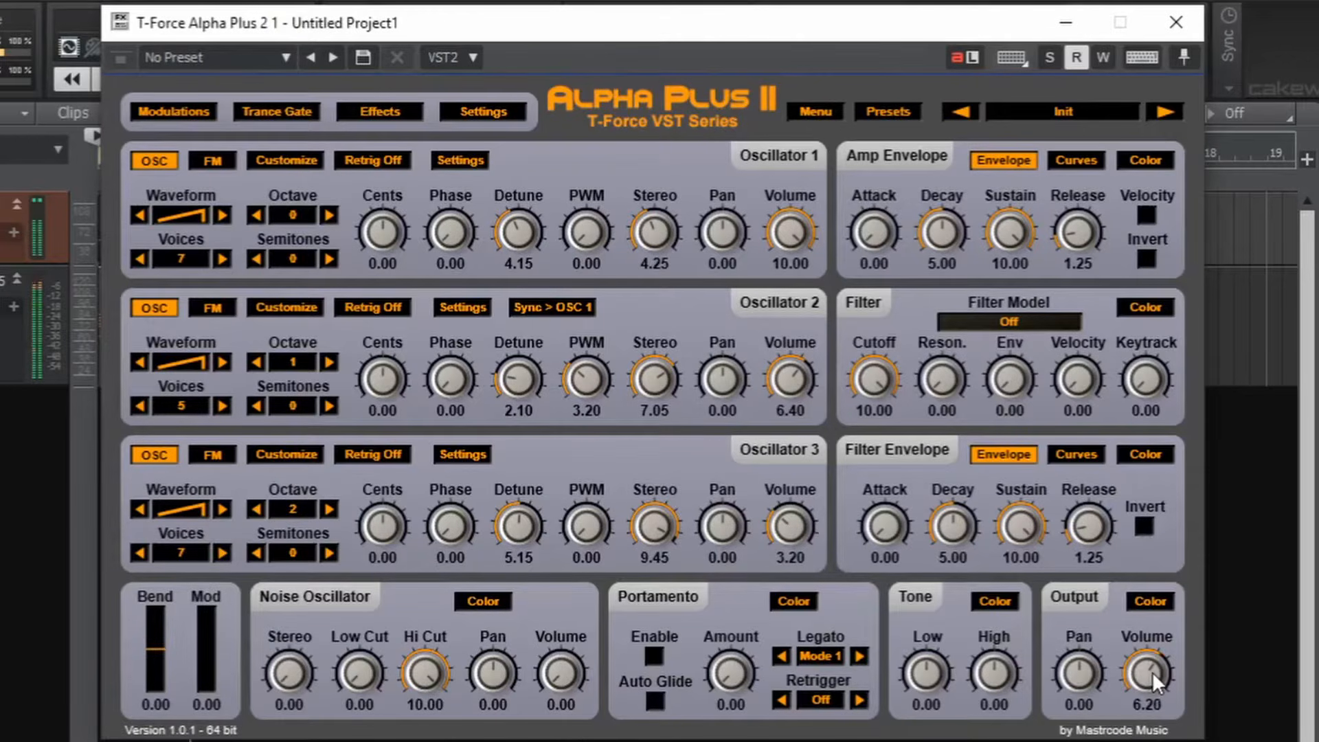
pyautogui.moveTo(522, 528); pyautogui.dragTo(525, 531)
pyautogui.moveTo(528, 355); pyautogui.dragTo(522, 389)
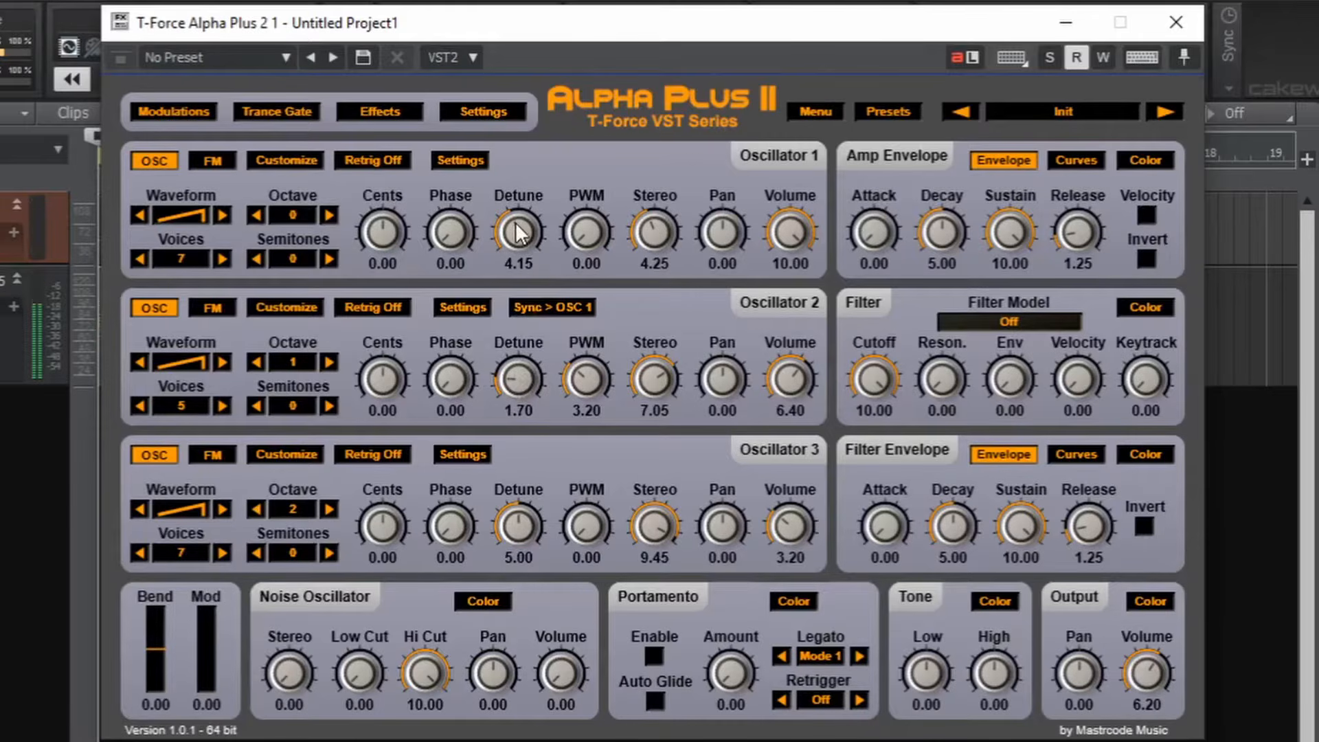
# Route Mod Envelope 1 to Osc 1 Pitch, Osc 2 Pitch and Osc 3 Pitch as Destinations 1 to 3.
pyautogui.click(199, 116)
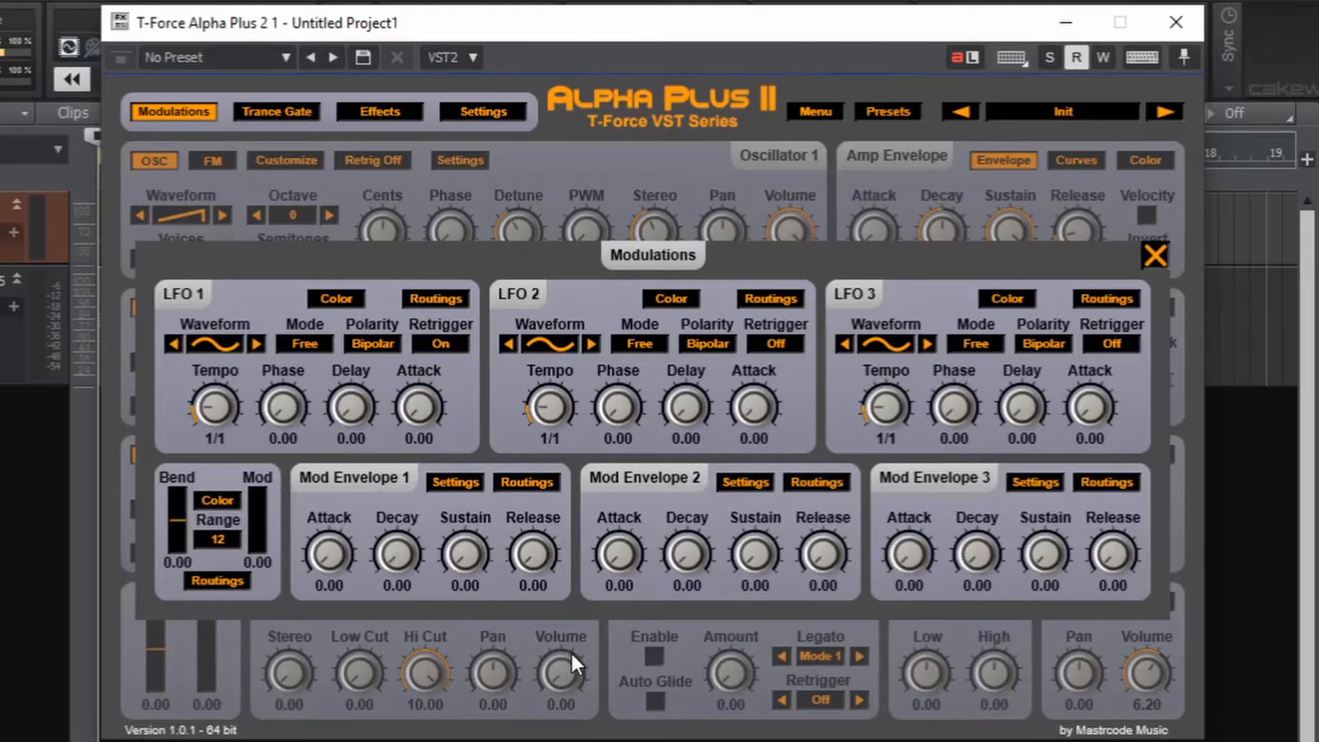
pyautogui.click(523, 483)
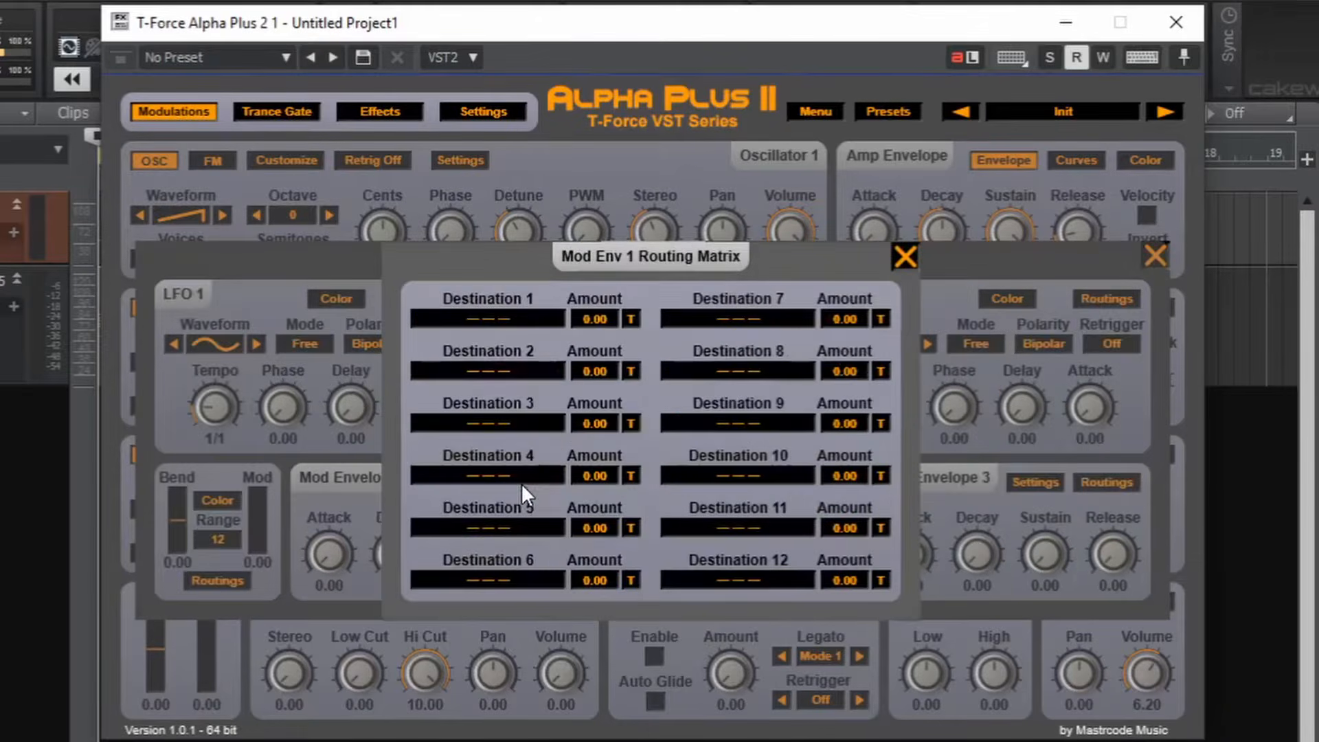
pyautogui.click(515, 320)
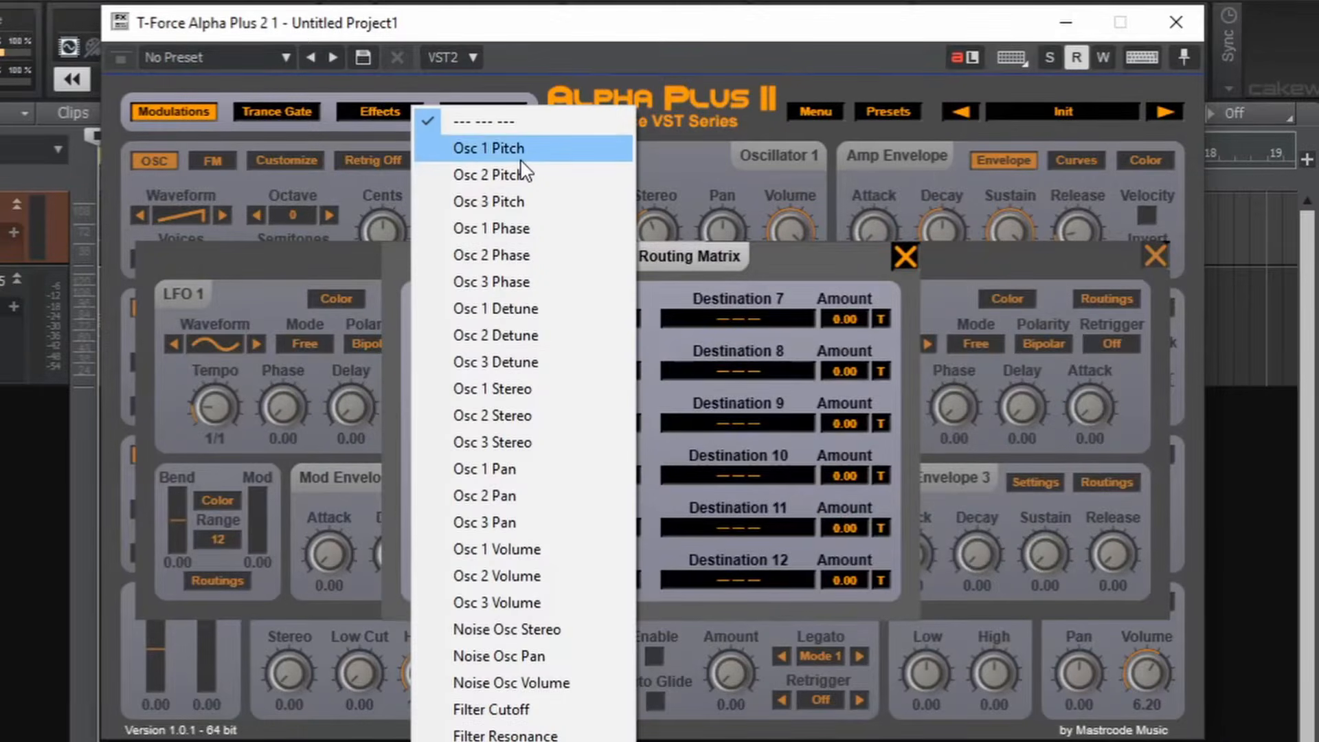
pyautogui.click(520, 159)
pyautogui.click(495, 370)
pyautogui.click(495, 175)
pyautogui.click(512, 422)
pyautogui.click(494, 201)
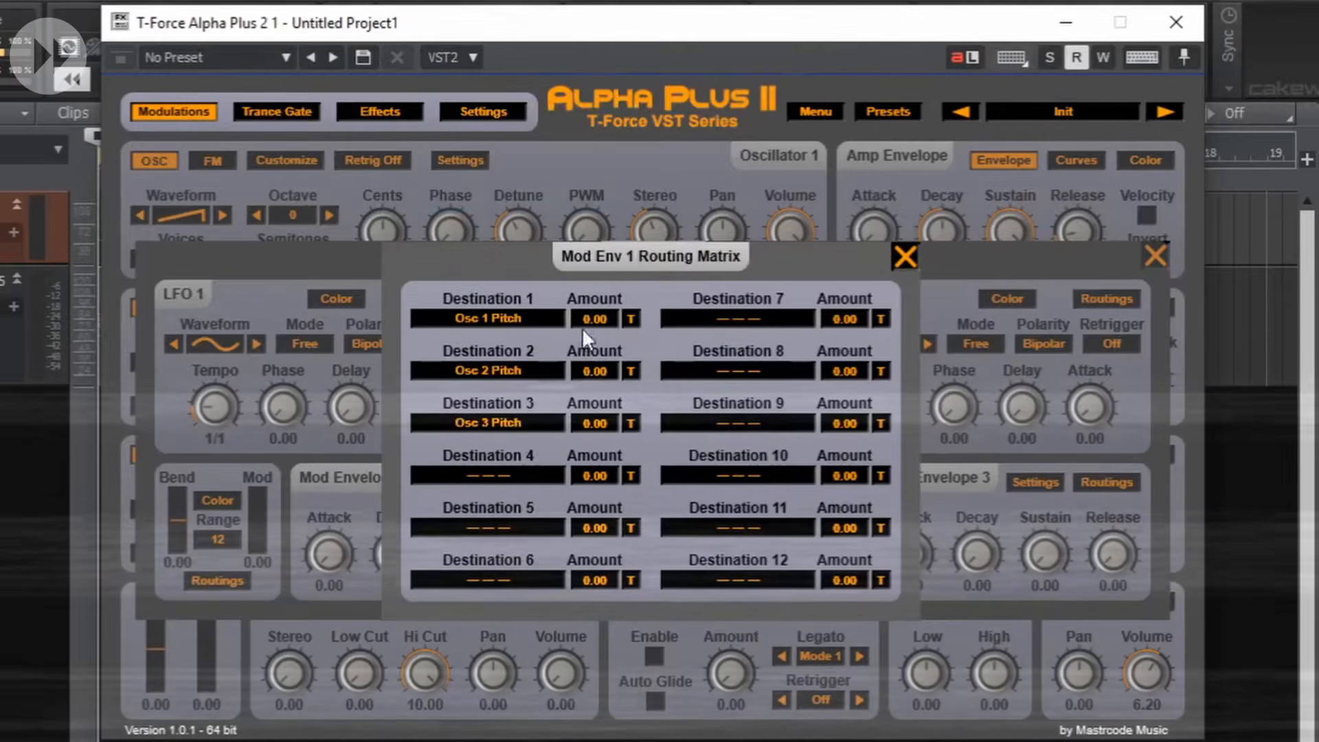
# Adjust the pitch routing amounts and fine-tune Mod Envelope 1's Decay while the chords play.
pyautogui.moveTo(604, 316); pyautogui.dragTo(600, 442)
pyautogui.click(906, 257)
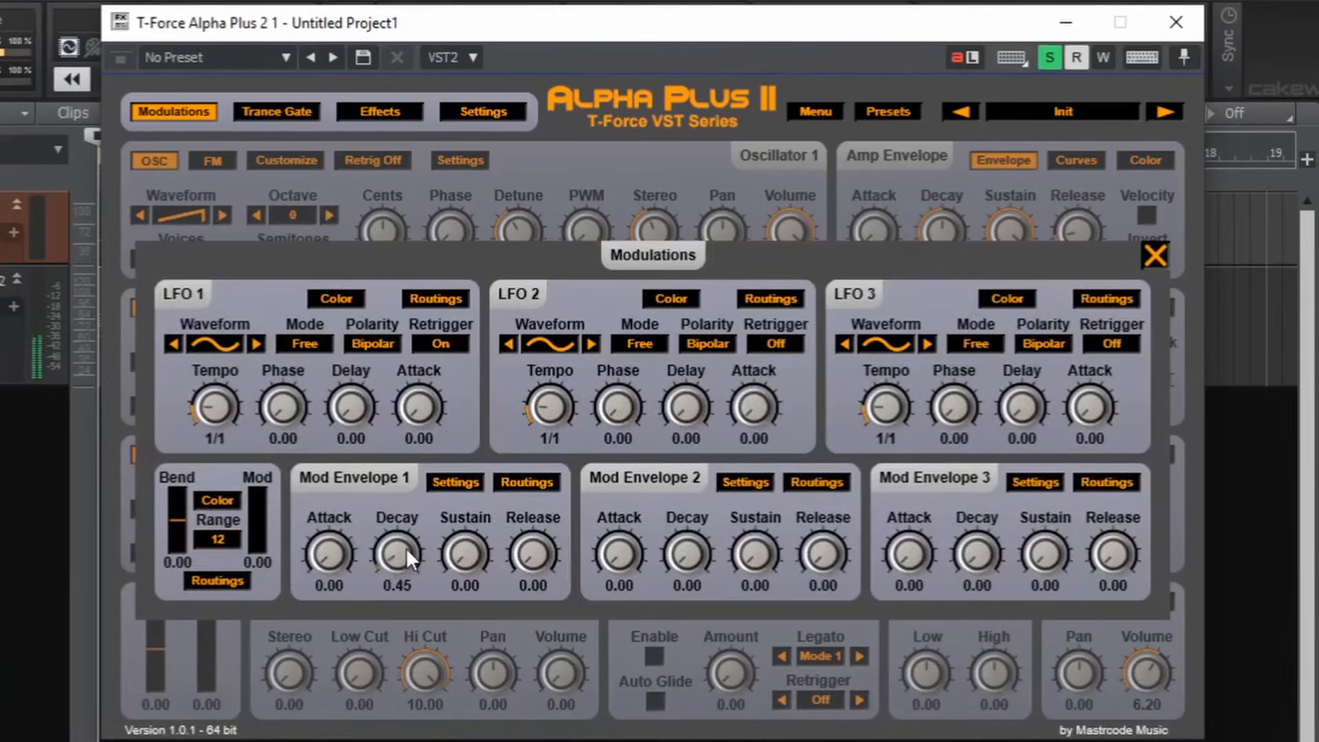
pyautogui.moveTo(406, 558)
pyautogui.mouseDown()
pyautogui.moveTo(417, 520)
pyautogui.moveTo(390, 552)
pyautogui.moveTo(406, 510)
pyautogui.moveTo(398, 570)
pyautogui.mouseUp()
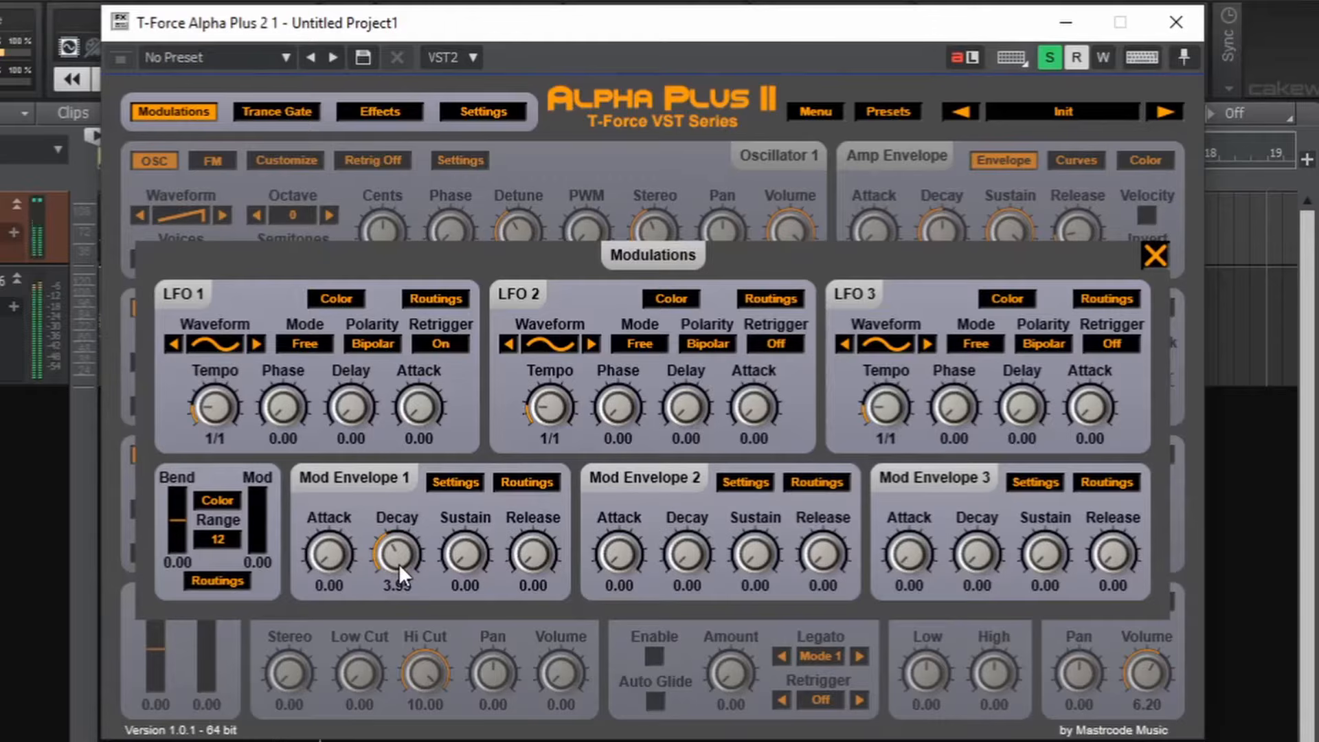
pyautogui.moveTo(399, 564); pyautogui.dragTo(399, 562)
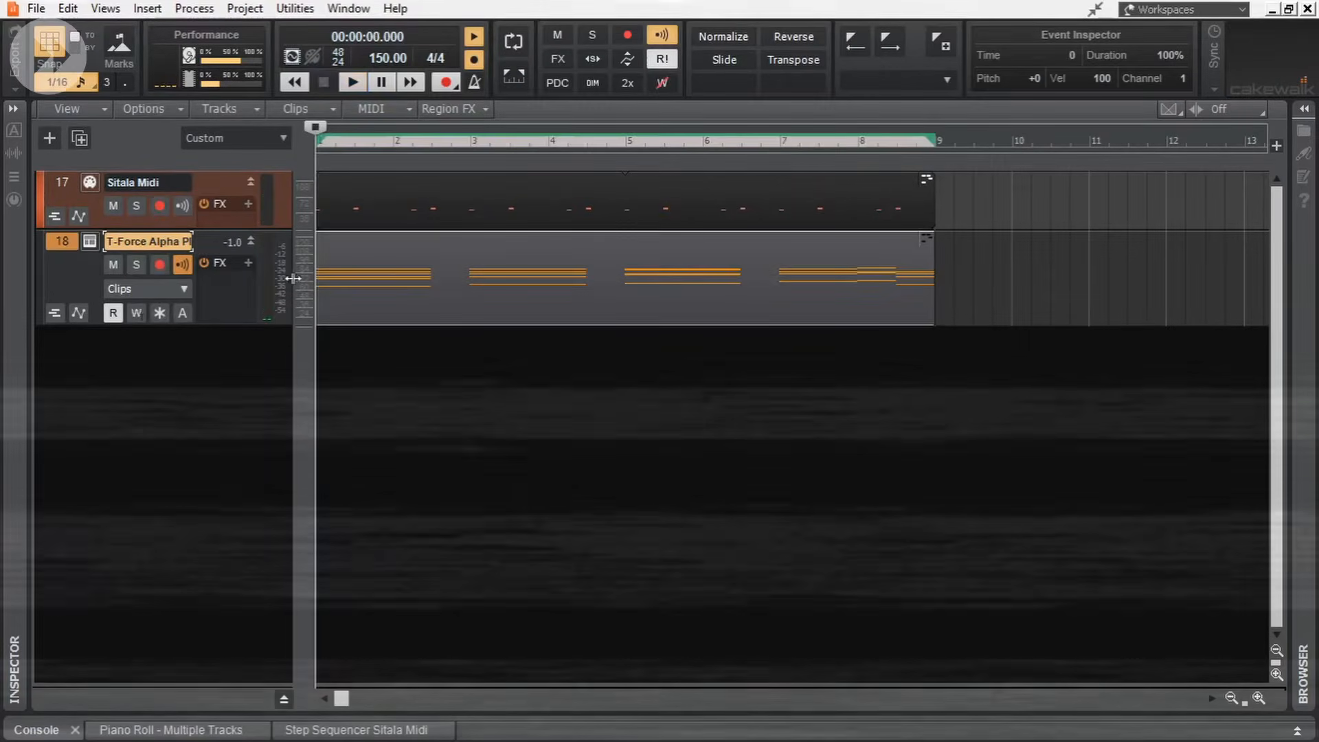
# Duplicate T-Force Alpha Plus track 18 once as track 19, including its events linked to the original clips.
pyautogui.rightClick(71, 244)
pyautogui.click(187, 376)
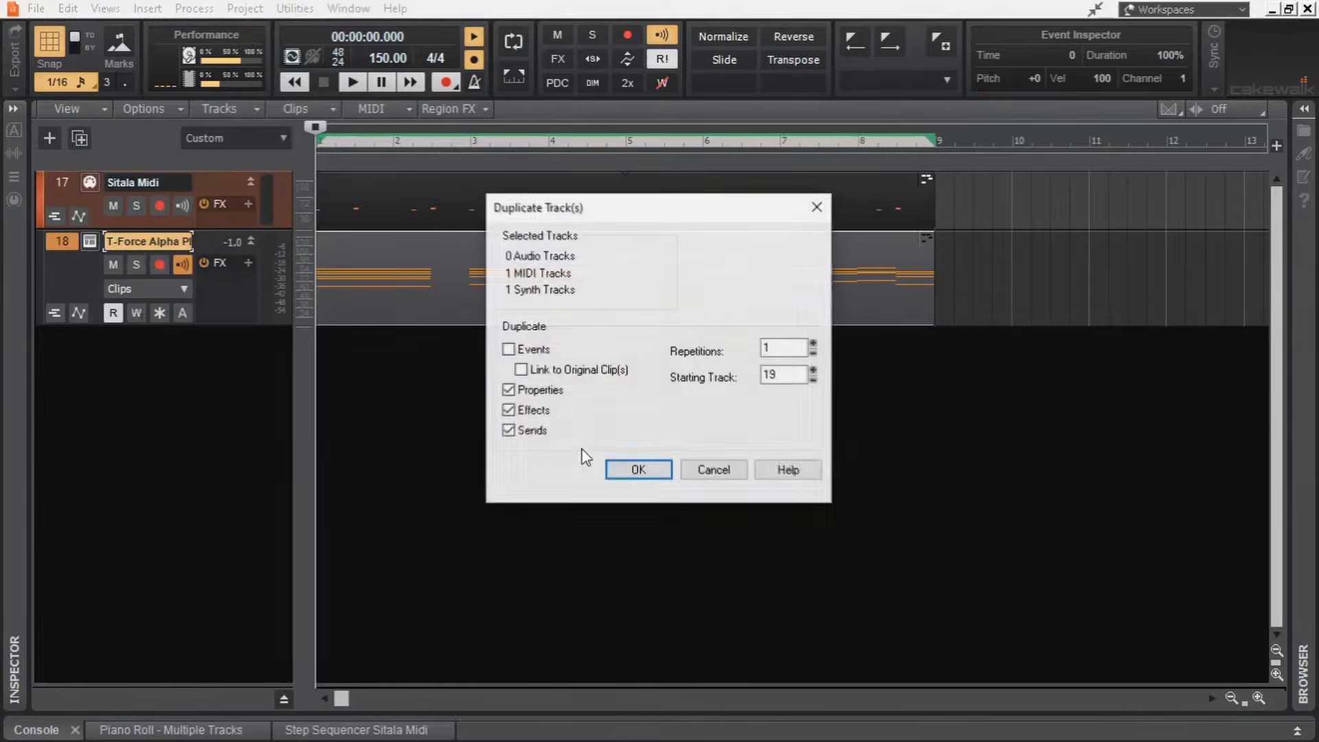
pyautogui.click(521, 358)
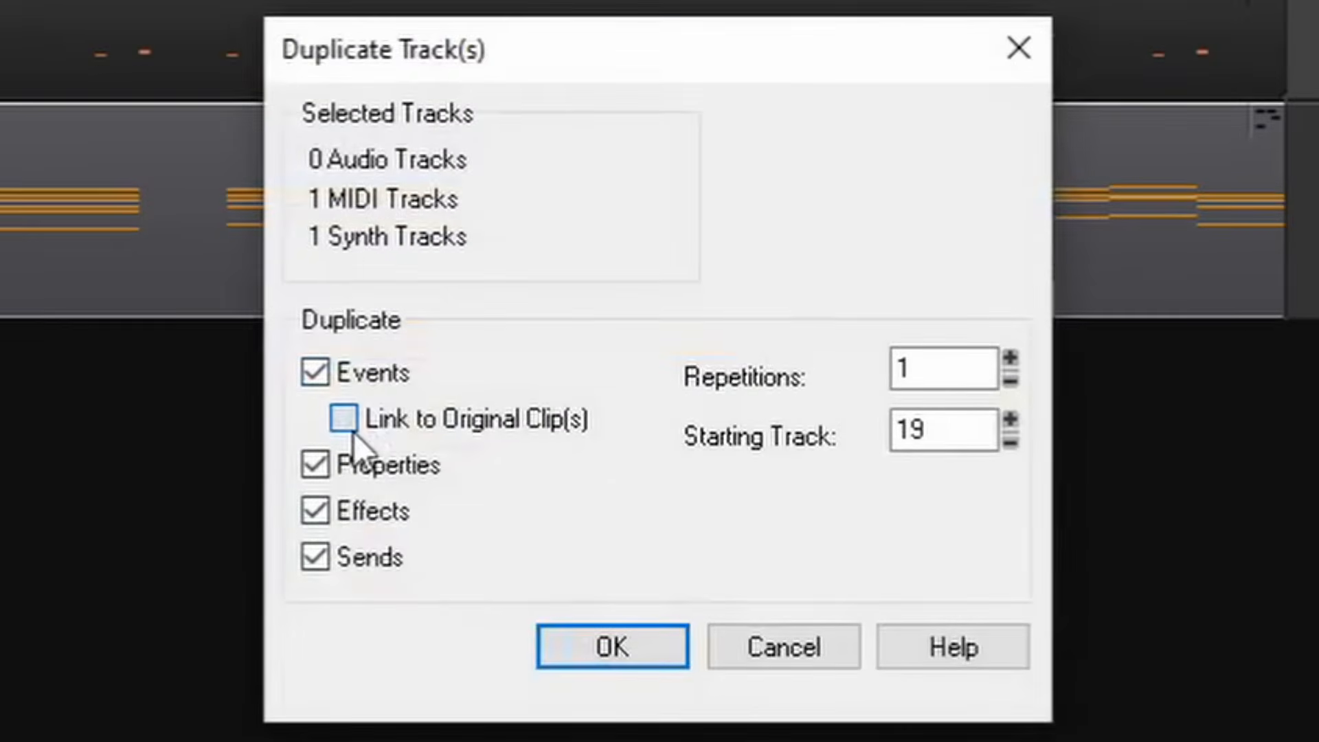
pyautogui.click(638, 651)
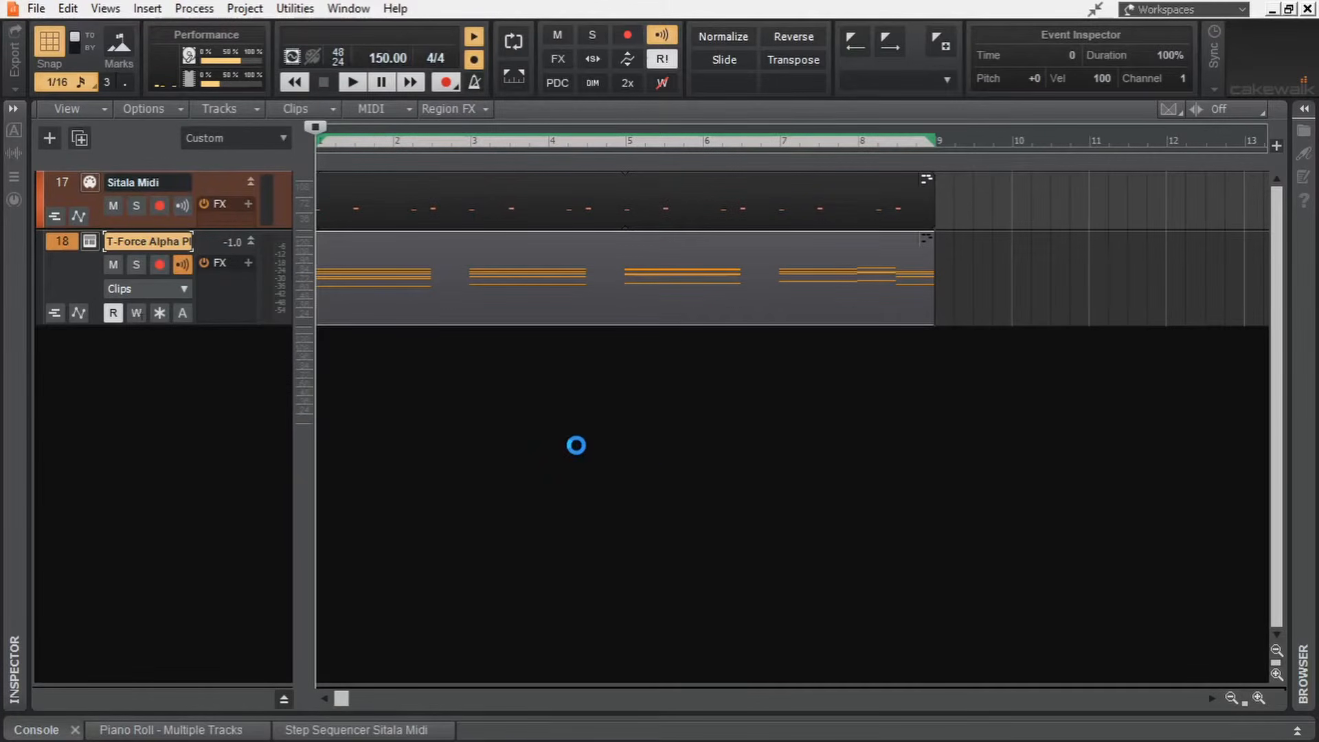
# Open the duplicated clip in the piano roll, add long high test notes between bars 3 and 7, and delete them.
pyautogui.doubleClick(577, 344)
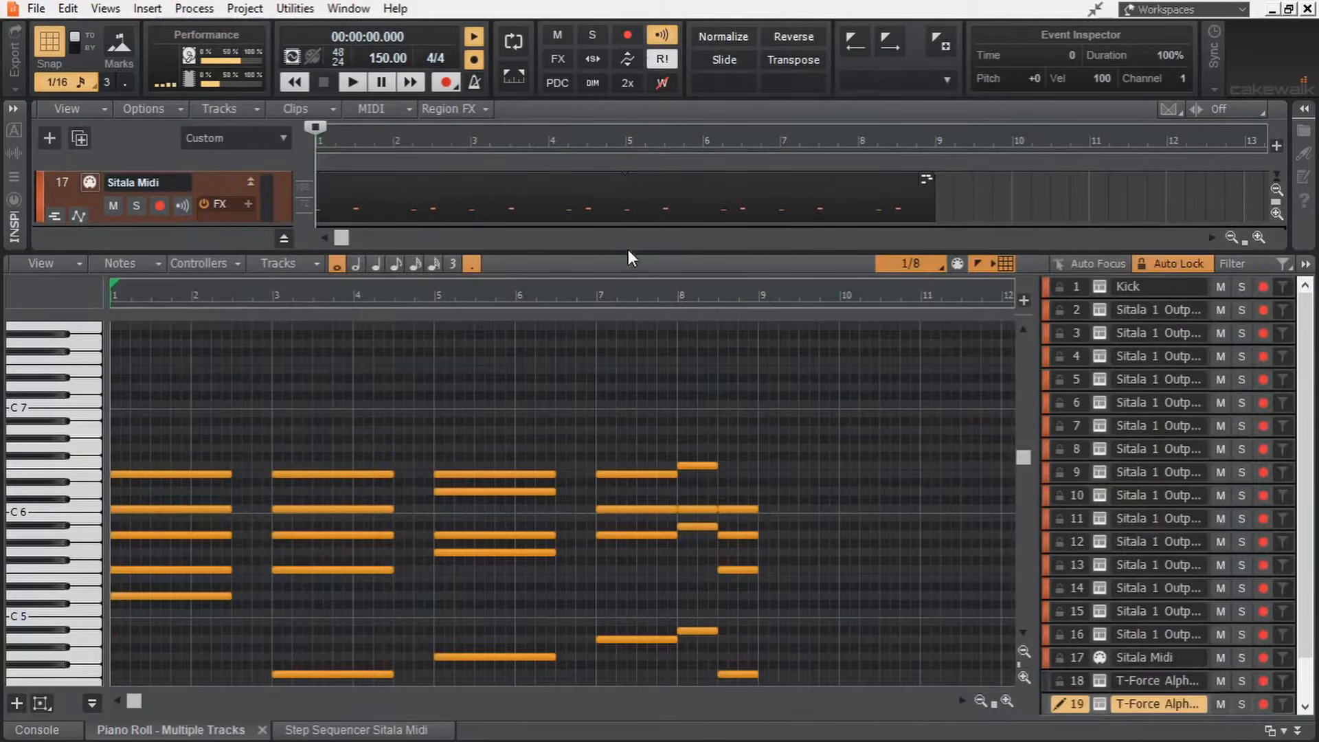
pyautogui.moveTo(628, 250); pyautogui.dragTo(639, 381)
pyautogui.scroll(-3, 818, 260)
pyautogui.moveTo(465, 483); pyautogui.dragTo(566, 483)
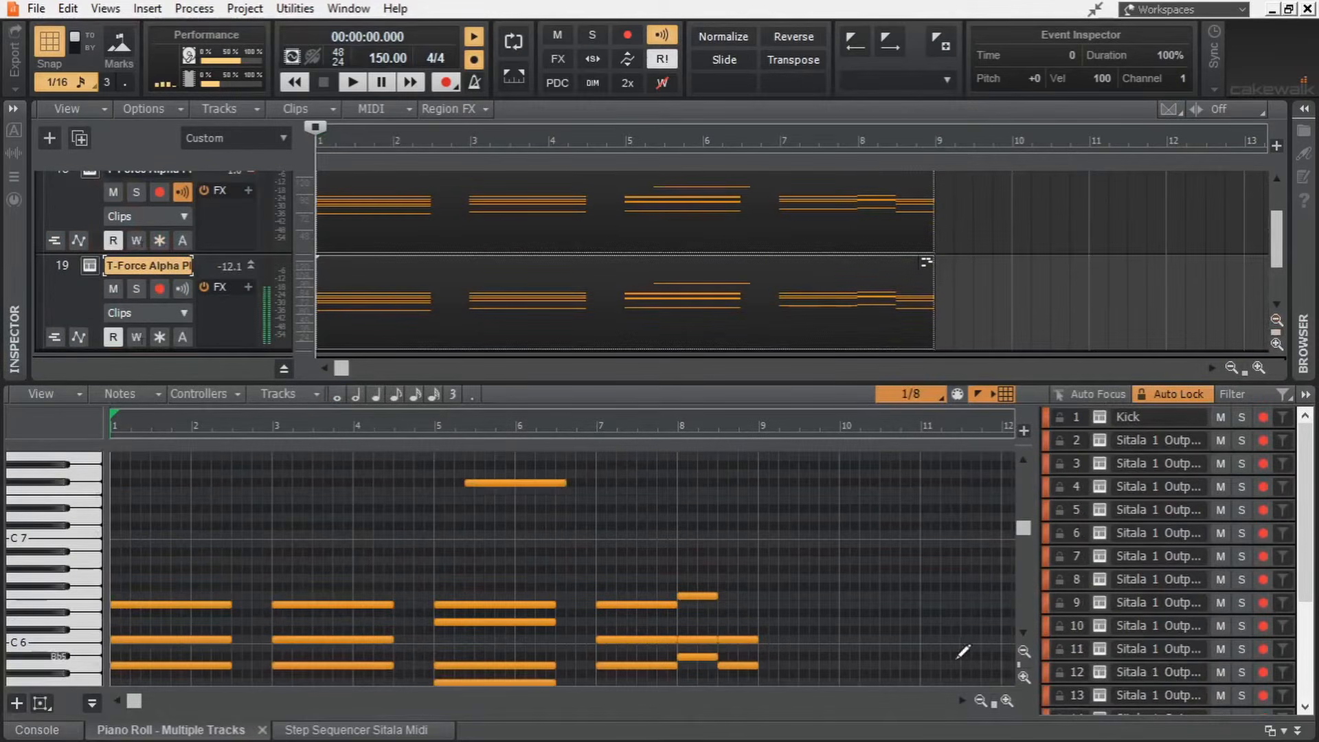
pyautogui.rightClick(402, 560)
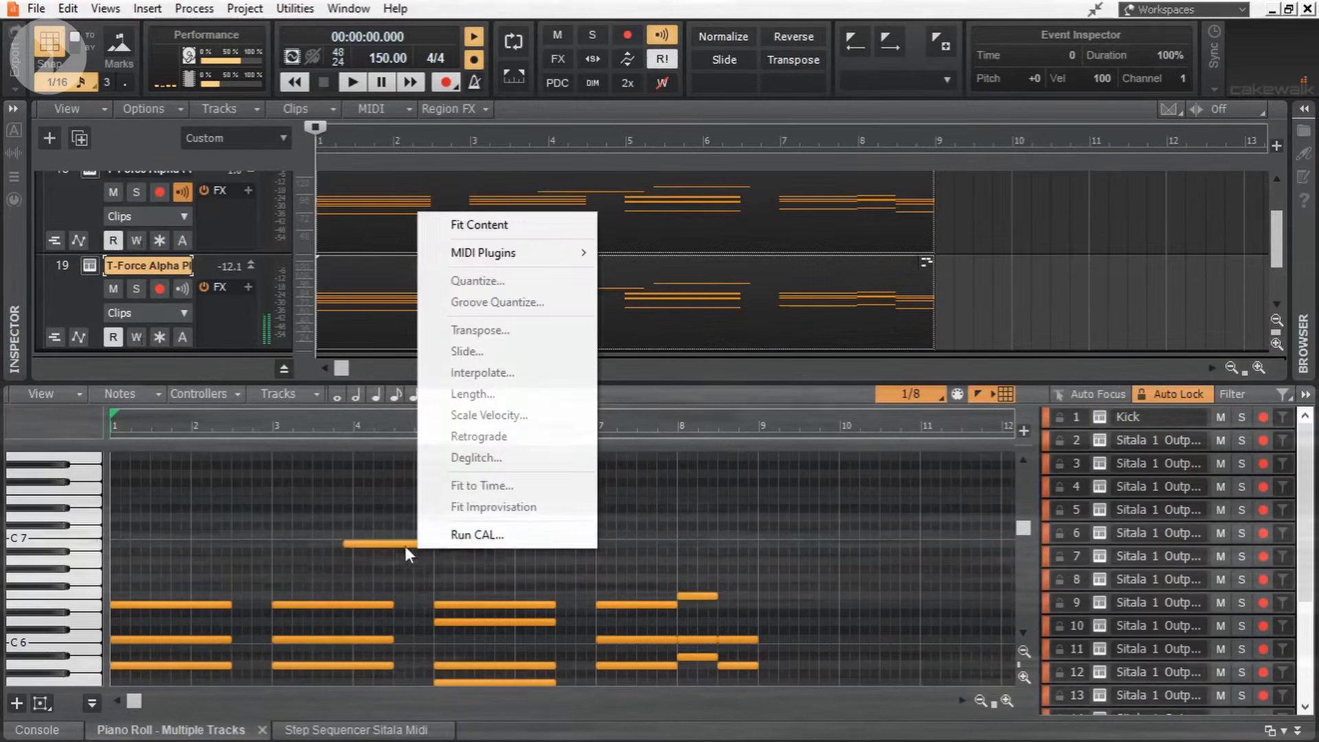
pyautogui.moveTo(330, 474); pyautogui.dragTo(628, 542)
pyautogui.press('Delete')
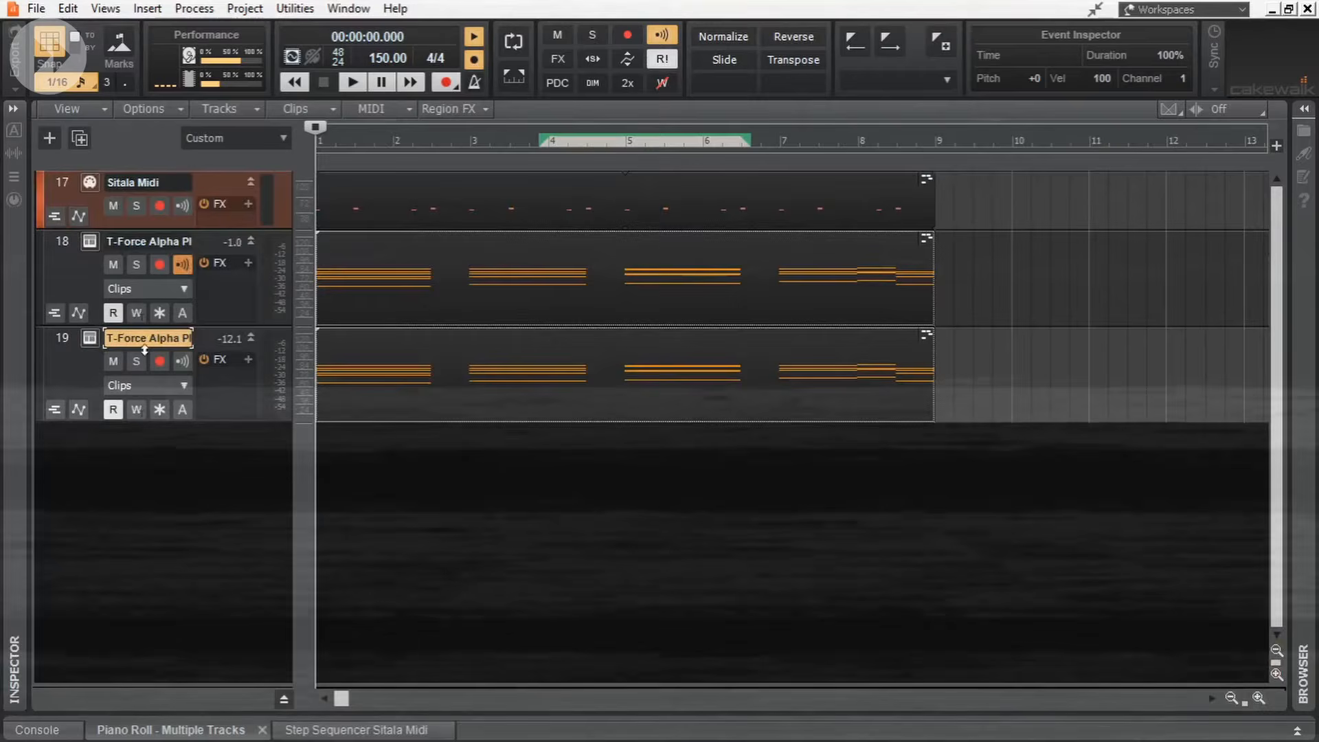
# Solo track 19, play its FM Bass preset and set the synth's Output Volume to 6.95.
pyautogui.click(136, 360)
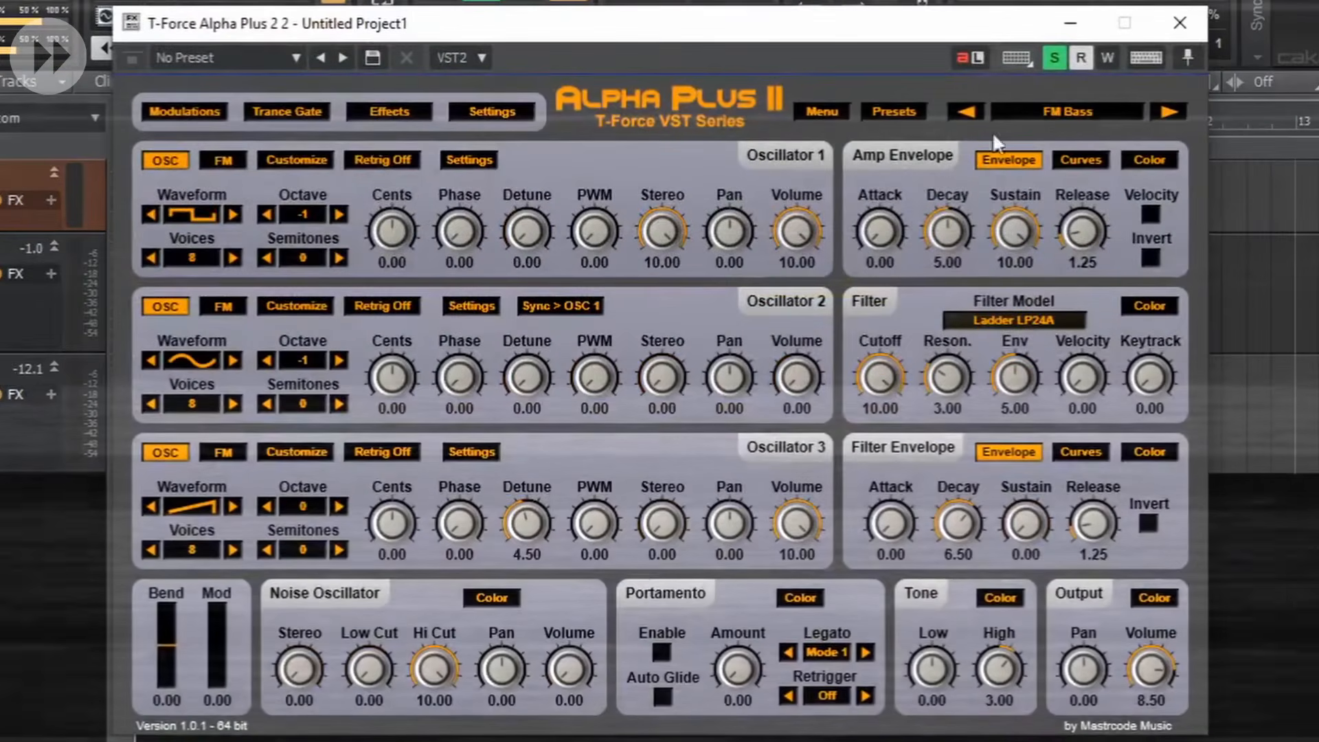
pyautogui.press('space')
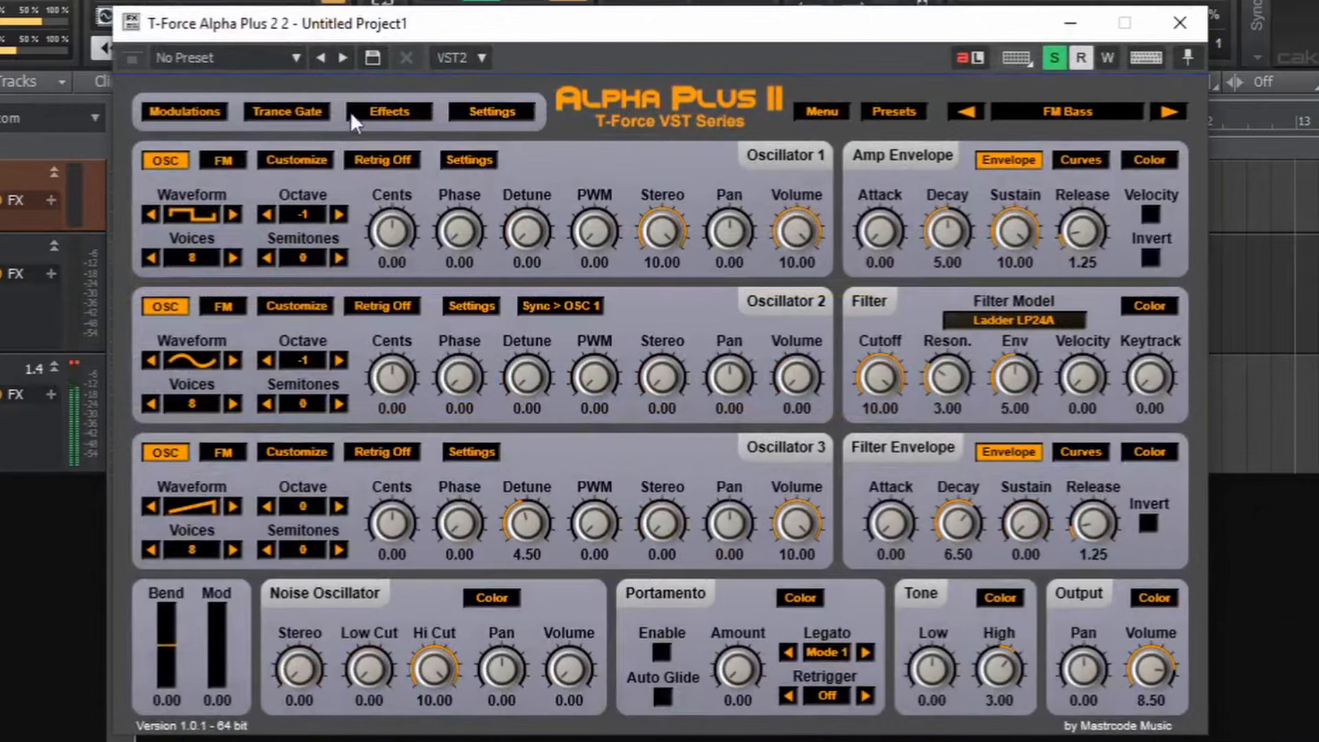
pyautogui.click(391, 114)
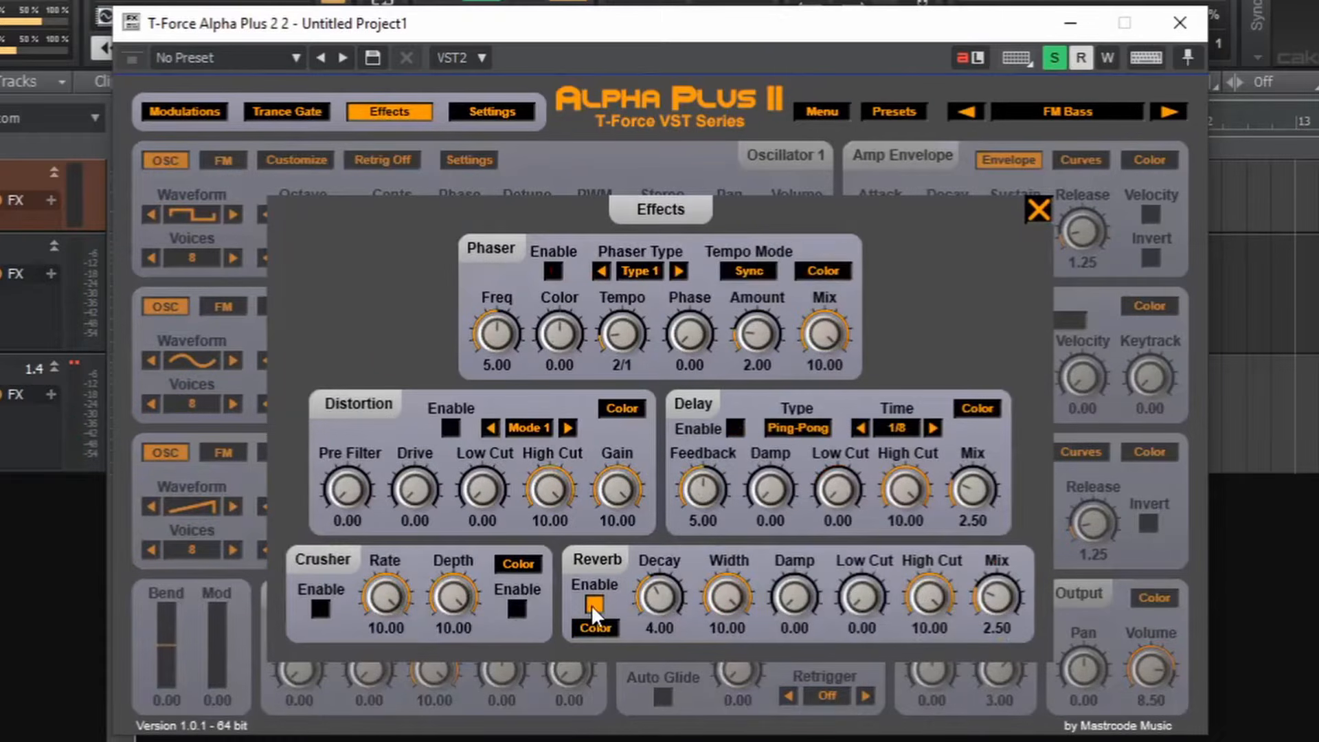
pyautogui.click(1038, 209)
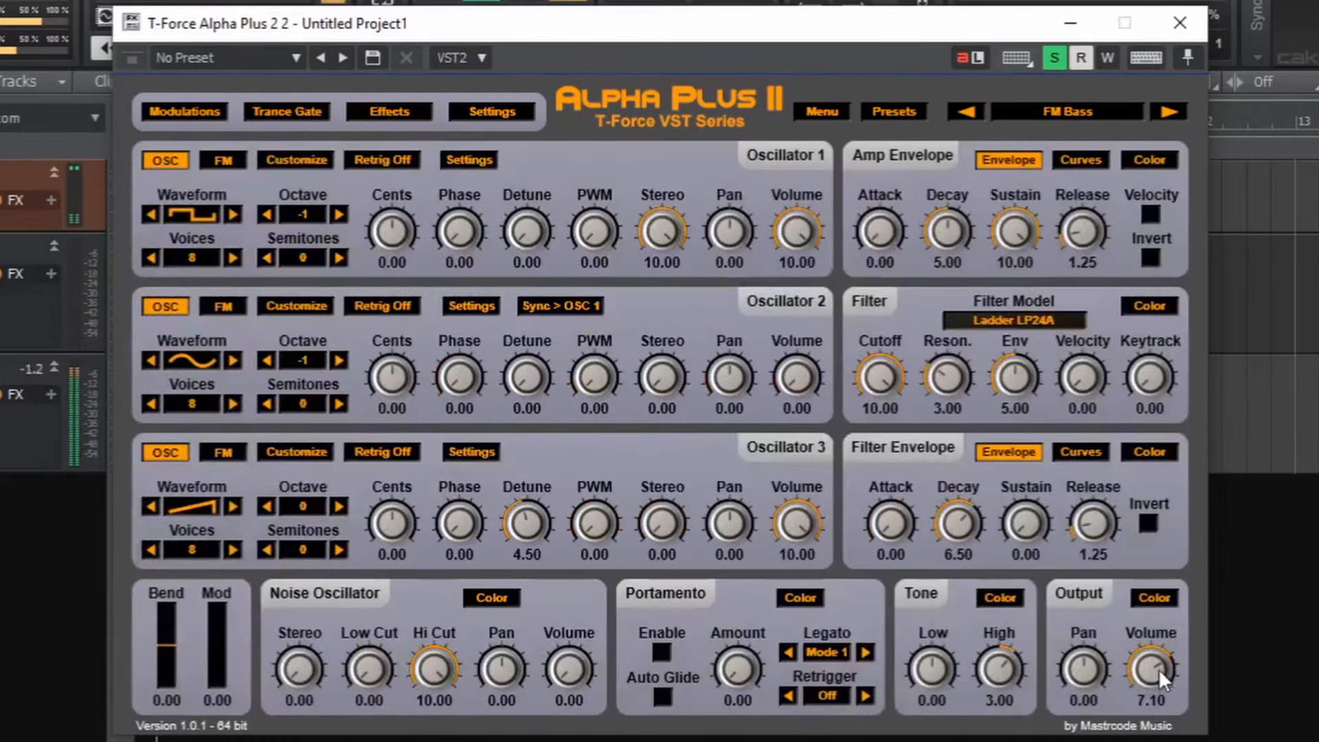
pyautogui.moveTo(1153, 669); pyautogui.dragTo(1152, 673)
pyautogui.moveTo(440, 23); pyautogui.dragTo(447, 16)
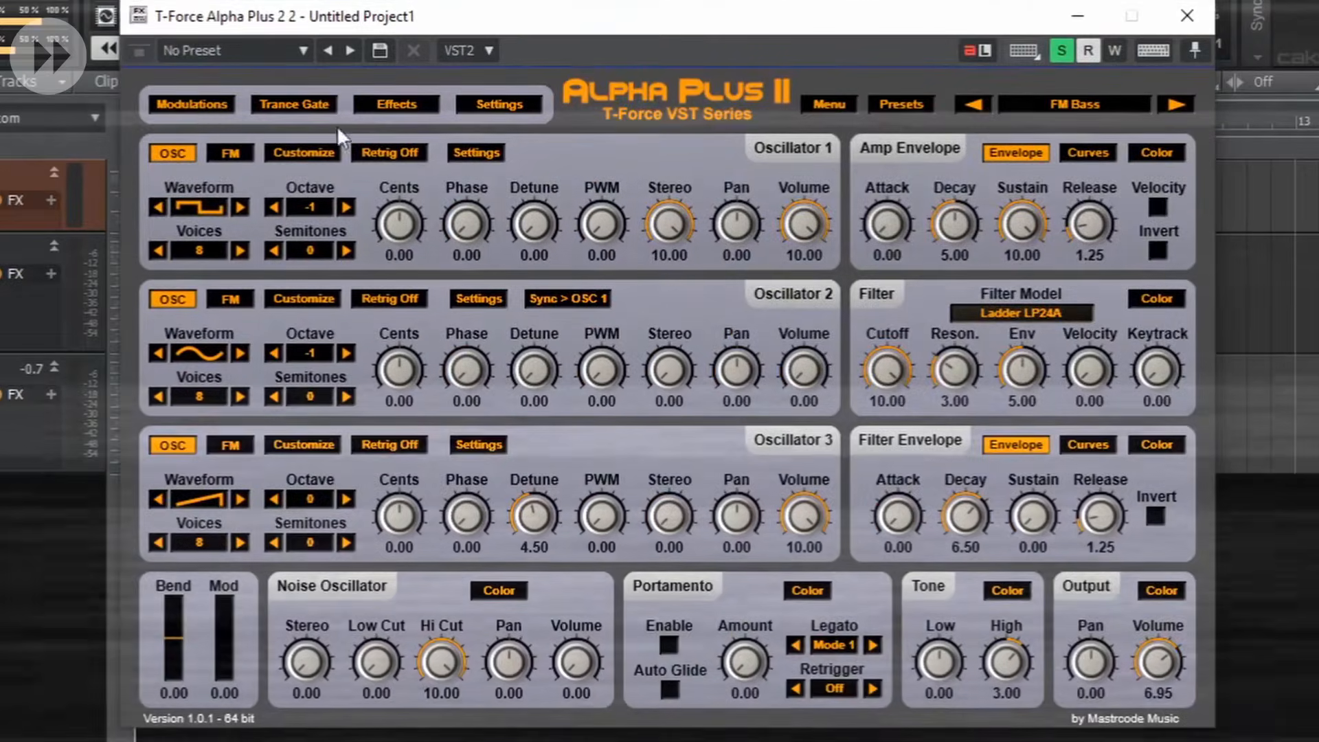
# Route Mod Envelope 1 to Osc 3 Pitch as Destination 2 with an amount of -2.00.
pyautogui.click(191, 104)
pyautogui.click(545, 368)
pyautogui.click(919, 251)
pyautogui.click(1163, 249)
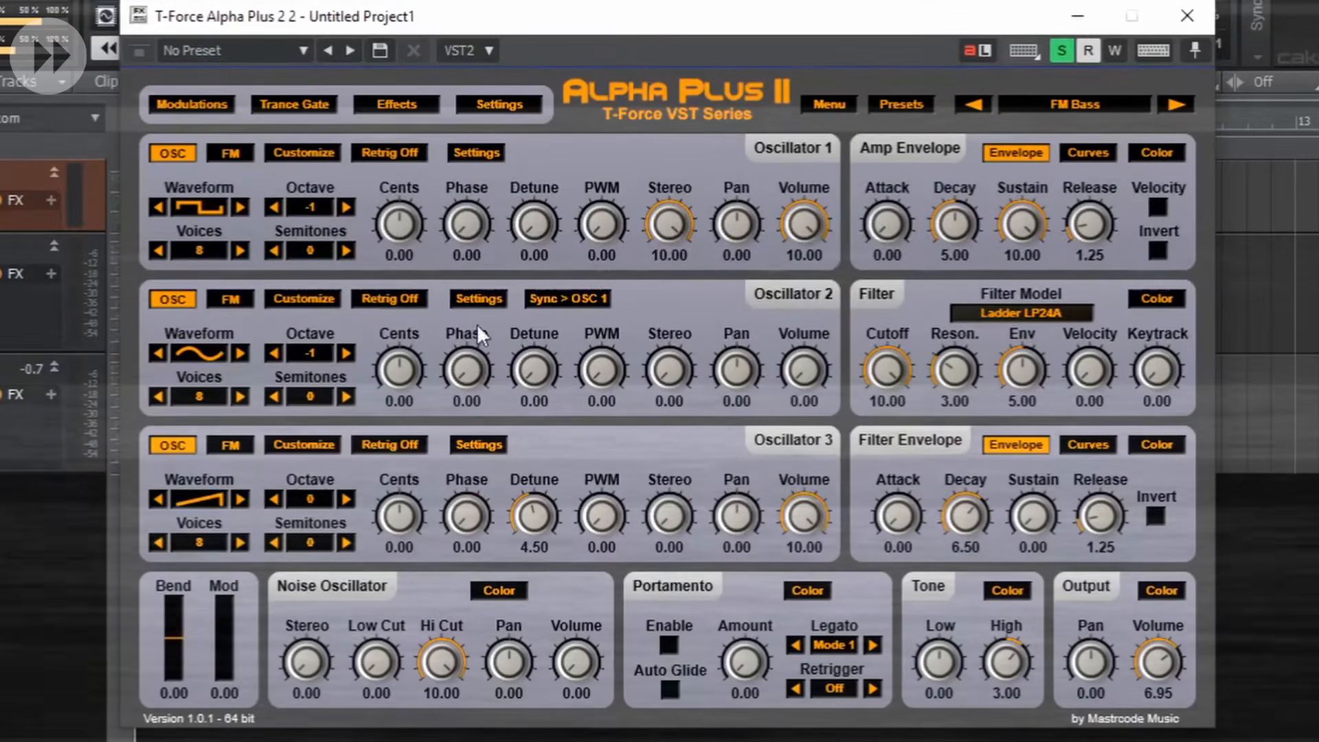
pyautogui.click(192, 104)
pyautogui.click(543, 472)
pyautogui.click(504, 362)
pyautogui.click(509, 169)
pyautogui.moveTo(611, 362); pyautogui.dragTo(615, 379)
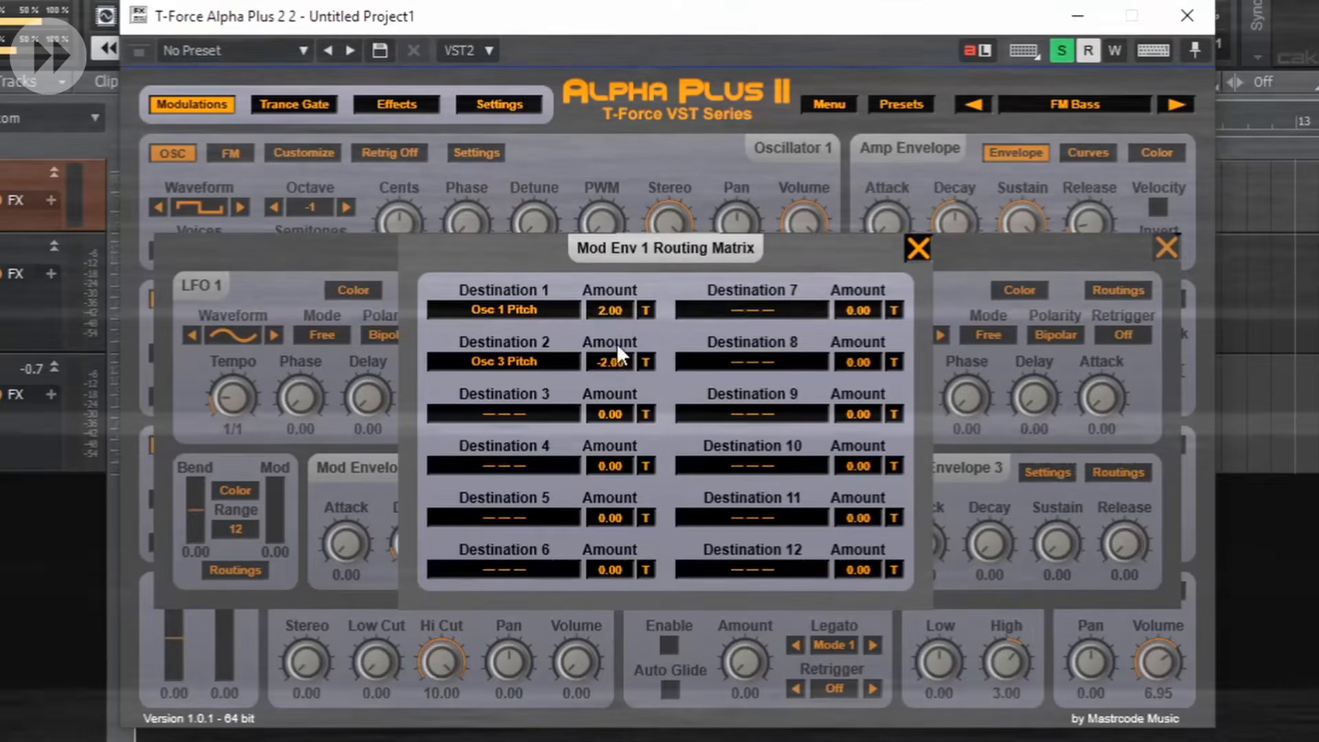
pyautogui.click(918, 248)
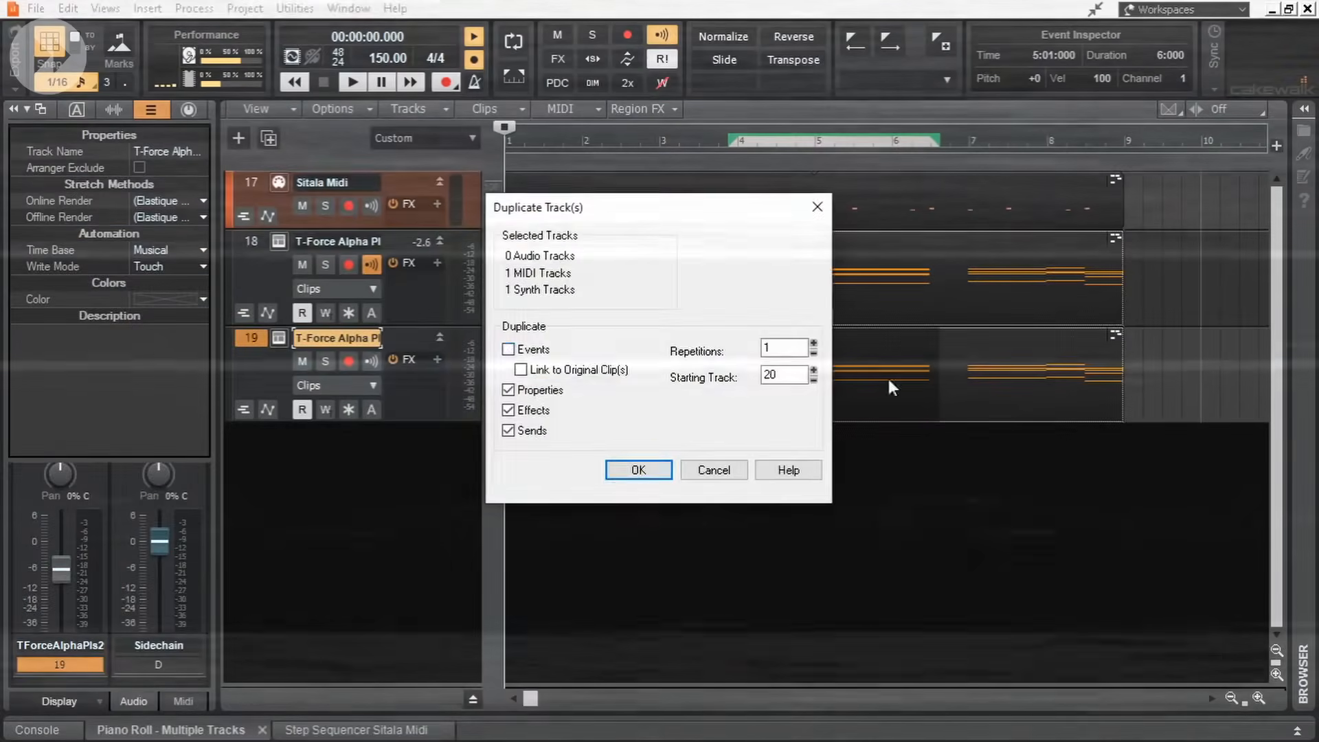
# Duplicate track 19 with its events as track 20 and open the new track's synth.
pyautogui.click(624, 468)
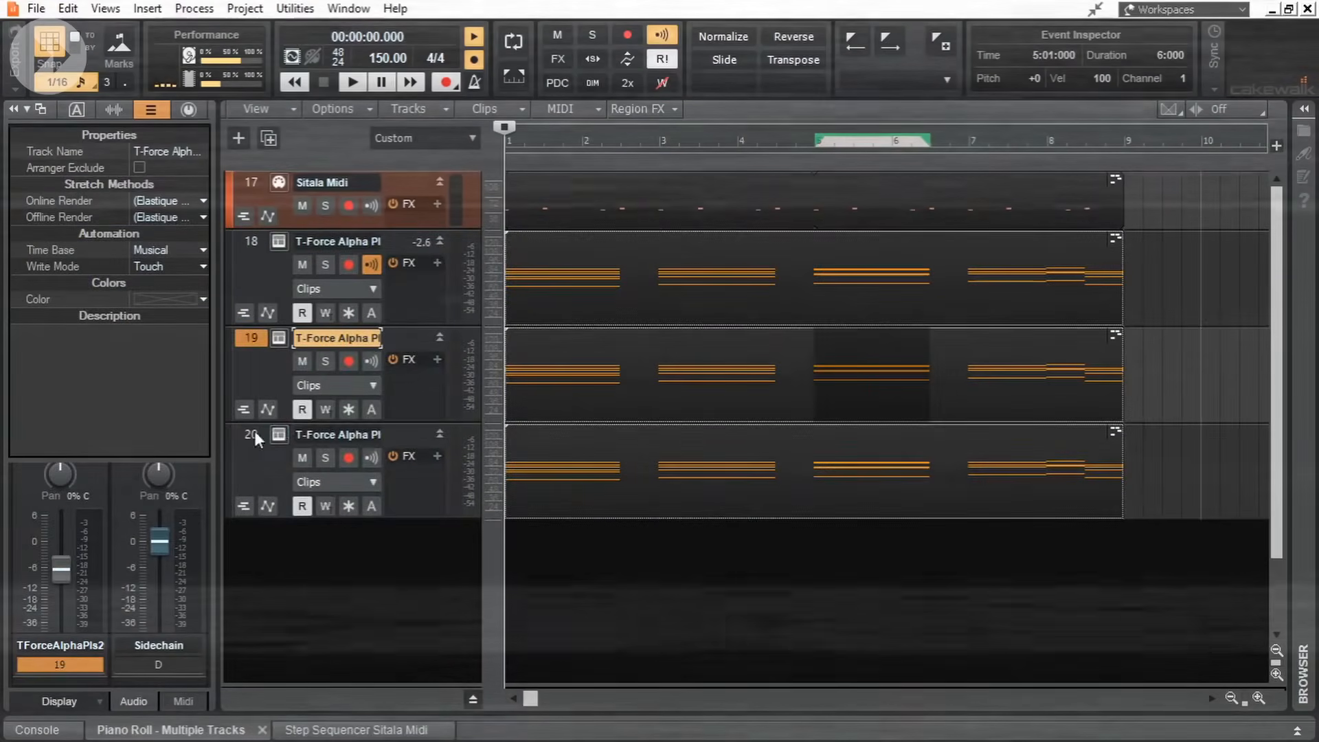
pyautogui.click(274, 431)
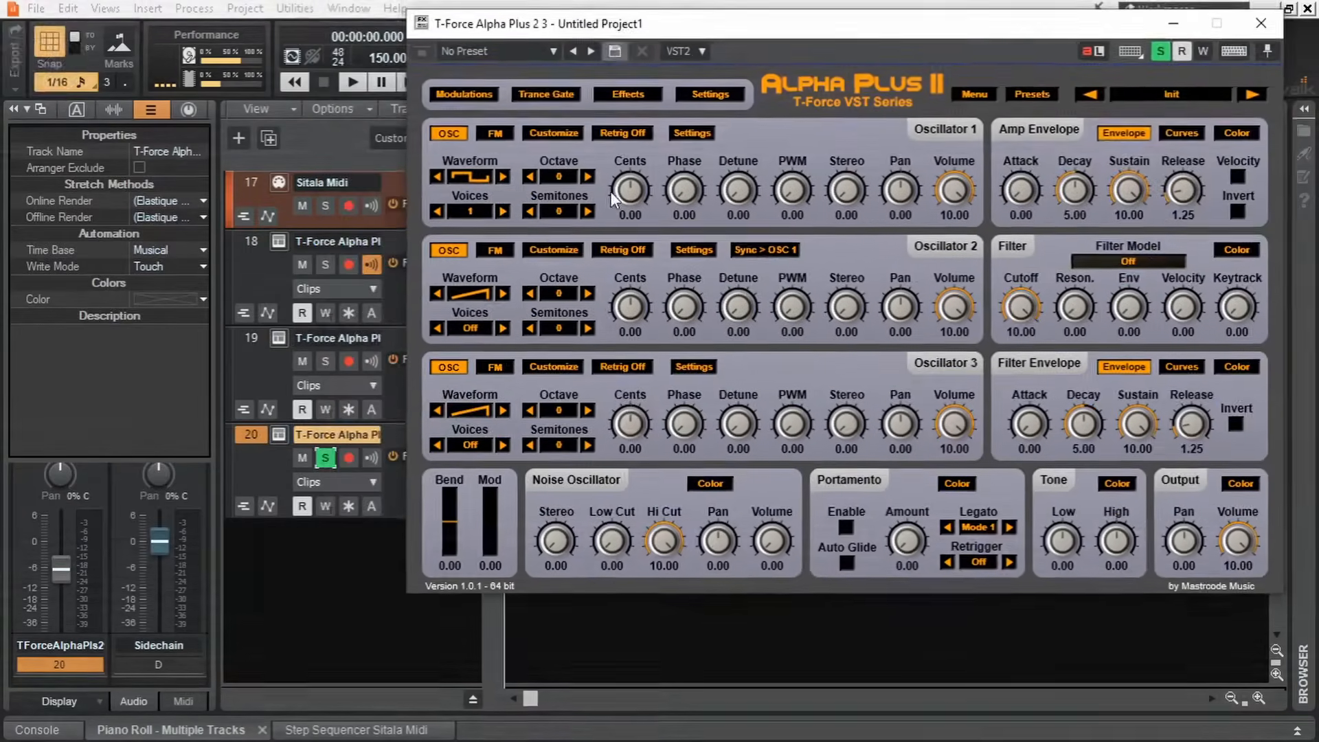
# Set Oscillator 1 to 7 voices, Detune 2.85 and Stereo 9.70, and the Output Volume to 7.05.
pyautogui.moveTo(744, 192); pyautogui.dragTo(745, 131)
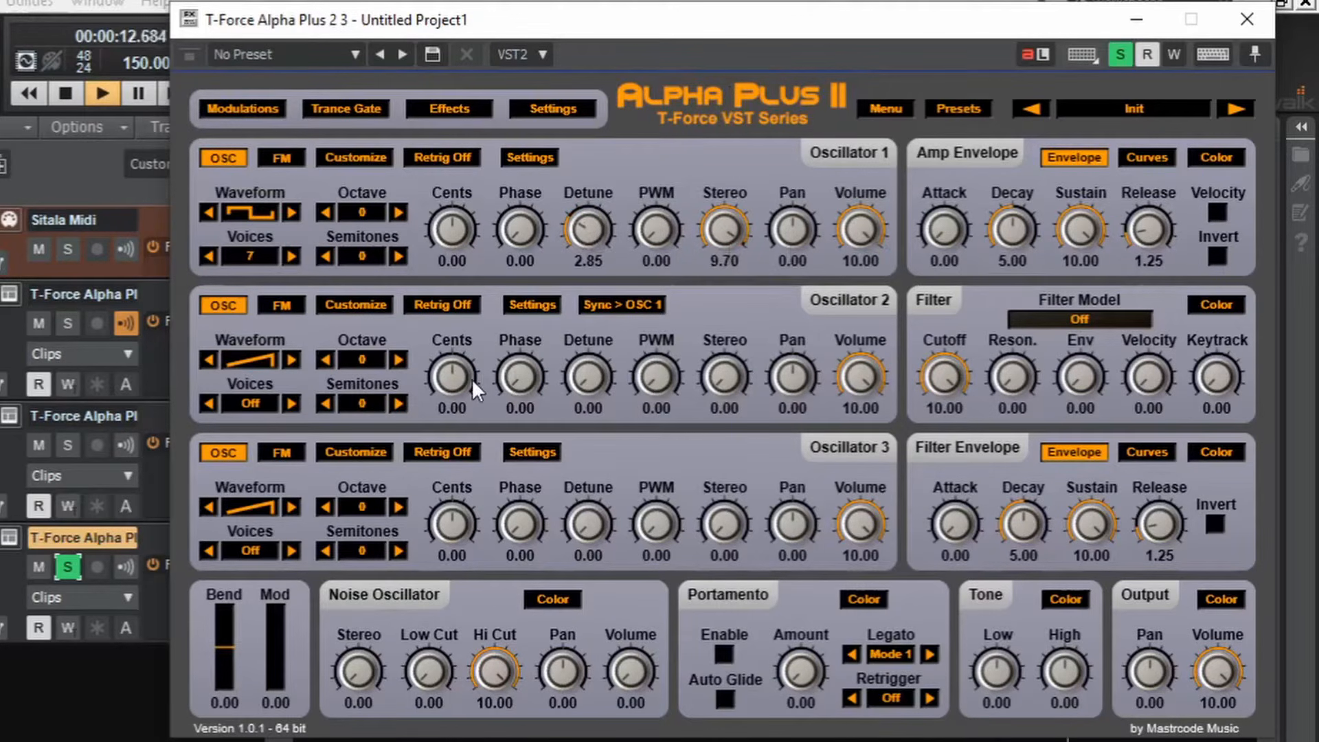
pyautogui.press('space')
# Set Oscillator 2 to the Ramp waveform with 5 voices, Detune 4.30 and Stereo 4.85 during playback.
pyautogui.click(251, 360)
pyautogui.click(327, 422)
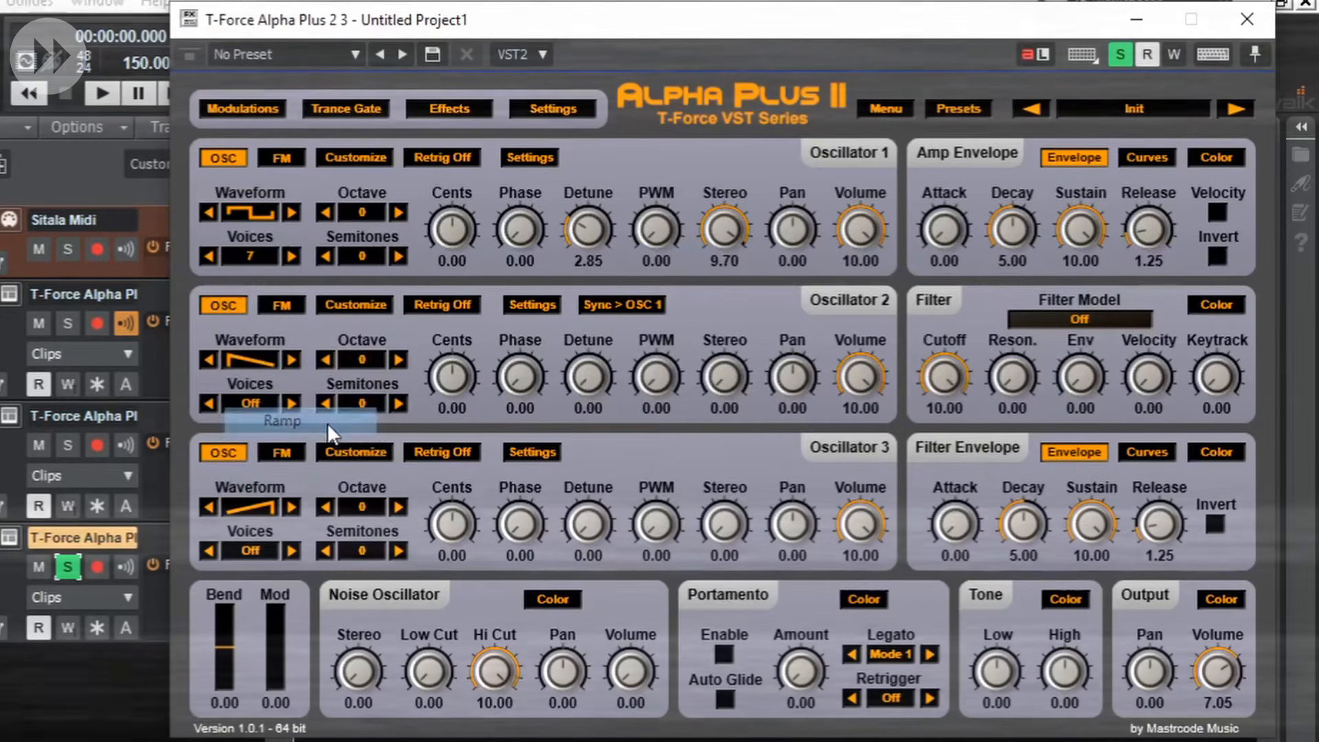
pyautogui.click(287, 404)
pyautogui.click(287, 404)
pyautogui.click(287, 404)
pyautogui.click(287, 404)
pyautogui.press('space')
pyautogui.moveTo(577, 384); pyautogui.dragTo(581, 332)
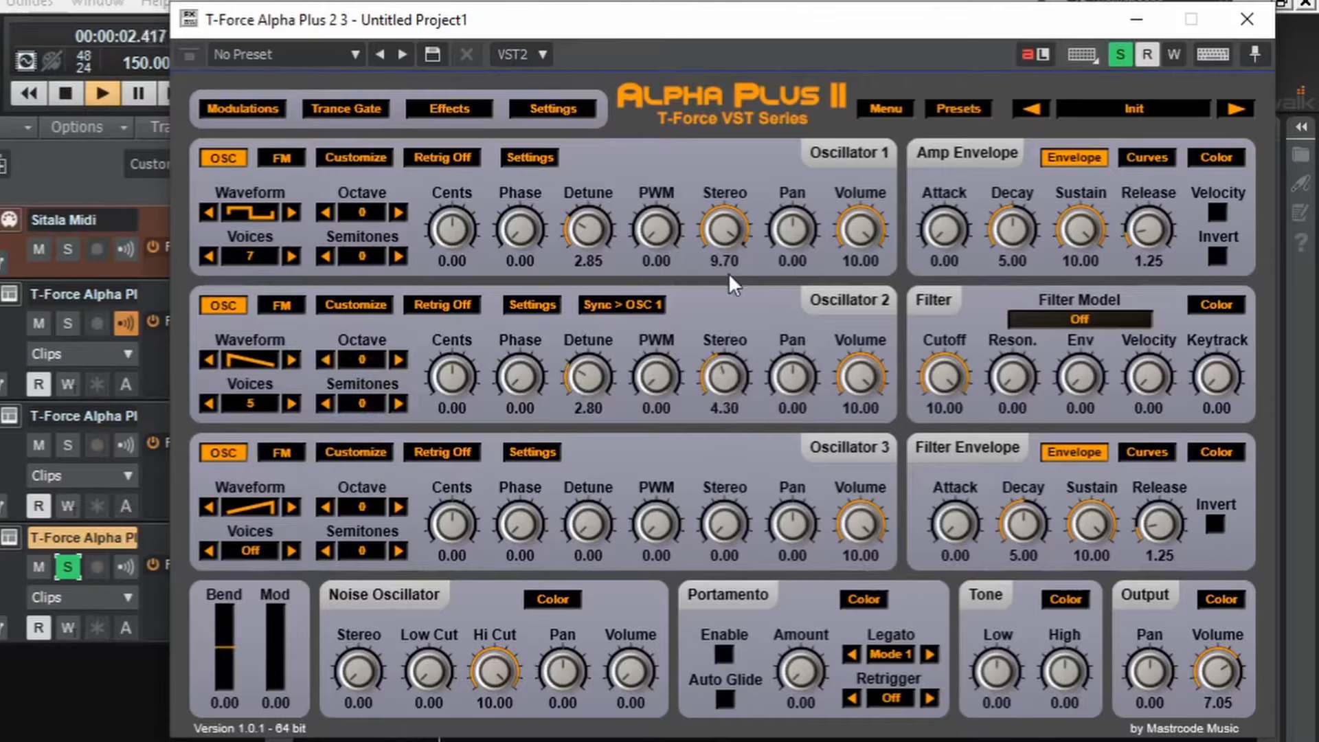
pyautogui.moveTo(729, 273)
pyautogui.mouseDown()
pyautogui.moveTo(729, 253)
pyautogui.moveTo(717, 294)
pyautogui.mouseUp()
pyautogui.moveTo(599, 312); pyautogui.dragTo(592, 340)
pyautogui.press('space')
# Set Oscillator 3 to the Triangle waveform at octave 2, with Detune 3.40 and PWM 2.95.
pyautogui.click(257, 549)
pyautogui.click(256, 507)
pyautogui.click(293, 622)
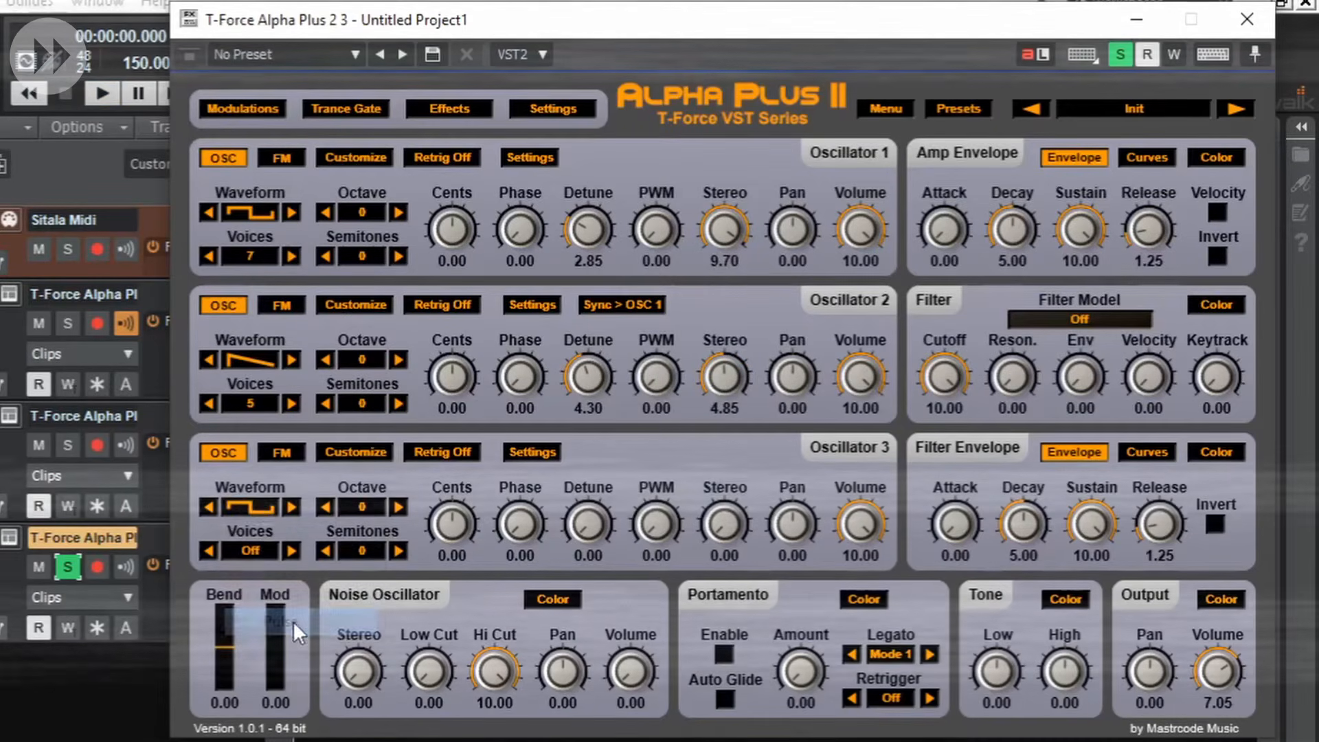
pyautogui.click(264, 507)
pyautogui.click(306, 512)
pyautogui.moveTo(584, 528); pyautogui.dragTo(590, 464)
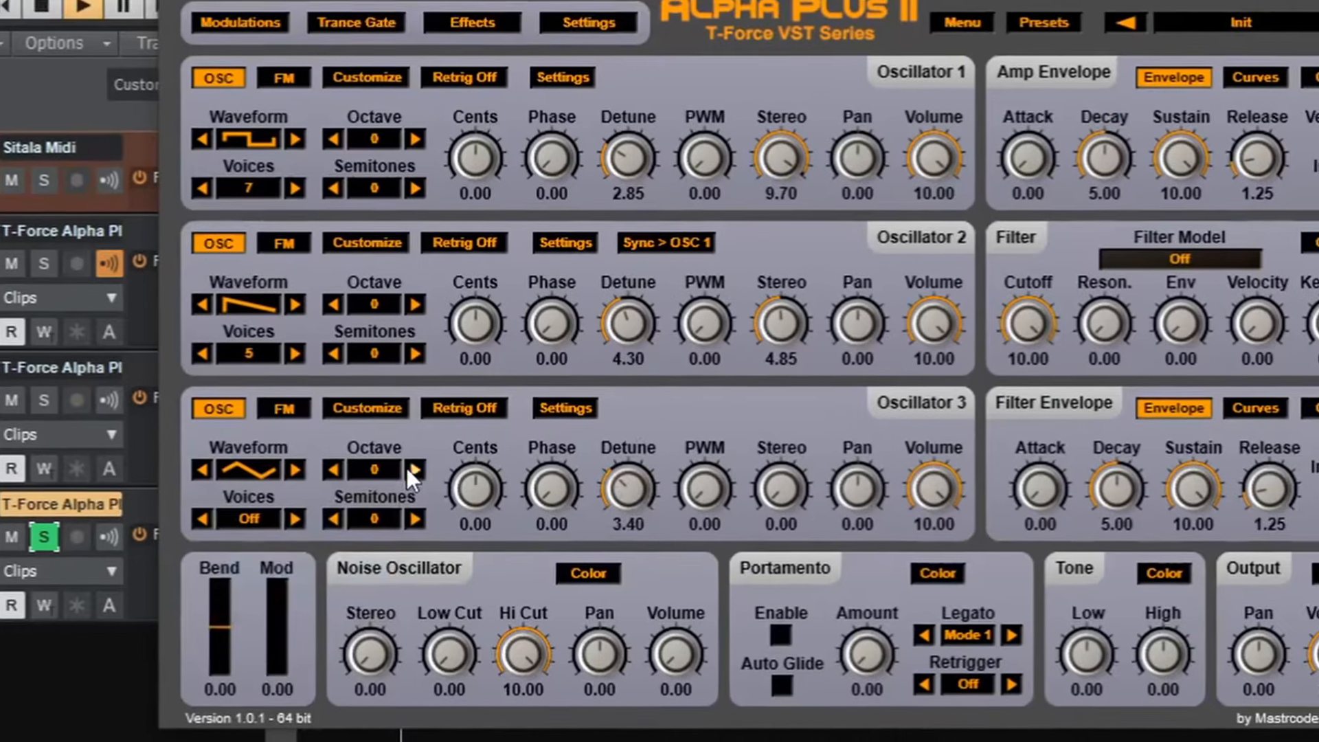
pyautogui.click(413, 469)
pyautogui.click(414, 469)
pyautogui.moveTo(708, 488); pyautogui.dragTo(719, 407)
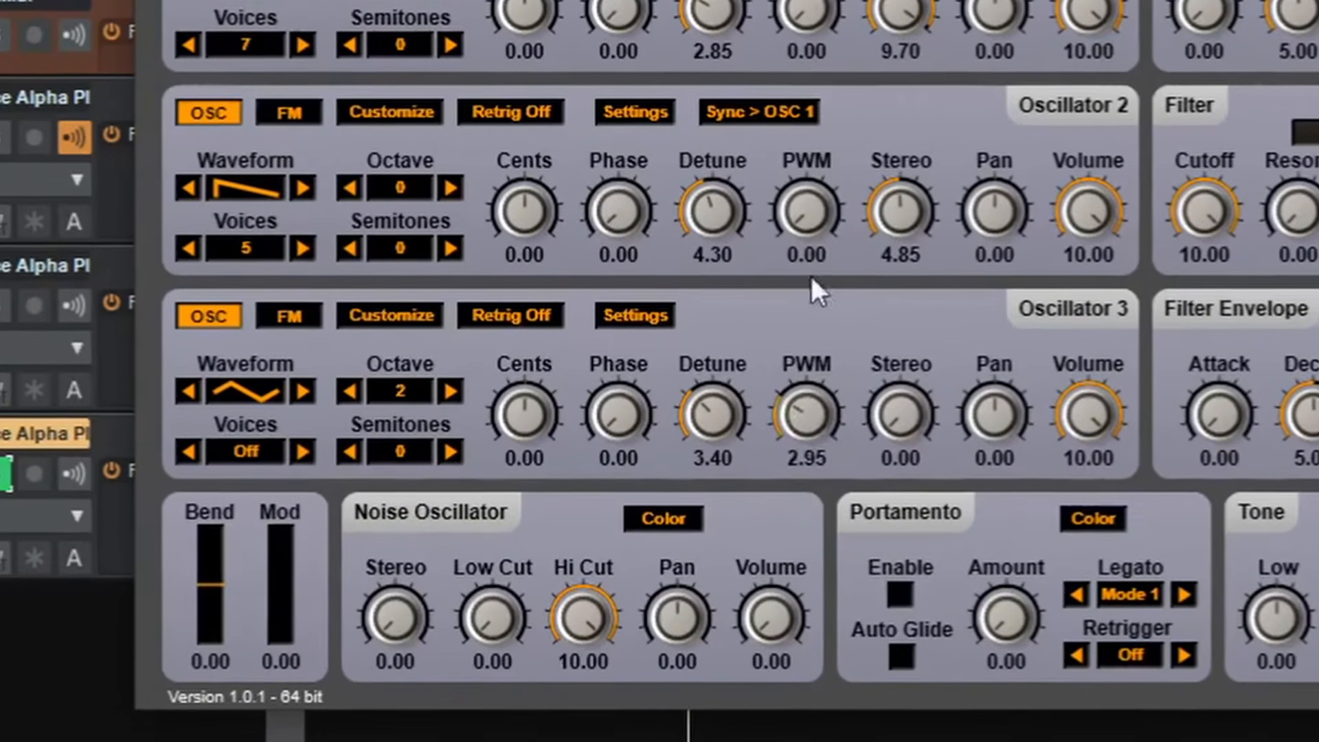
# Set Oscillator 2's PWM to 1.40, and Oscillator 3's Detune to 2.80, Stereo to 1.95 and Volume to 3.45.
pyautogui.moveTo(773, 249); pyautogui.dragTo(775, 230)
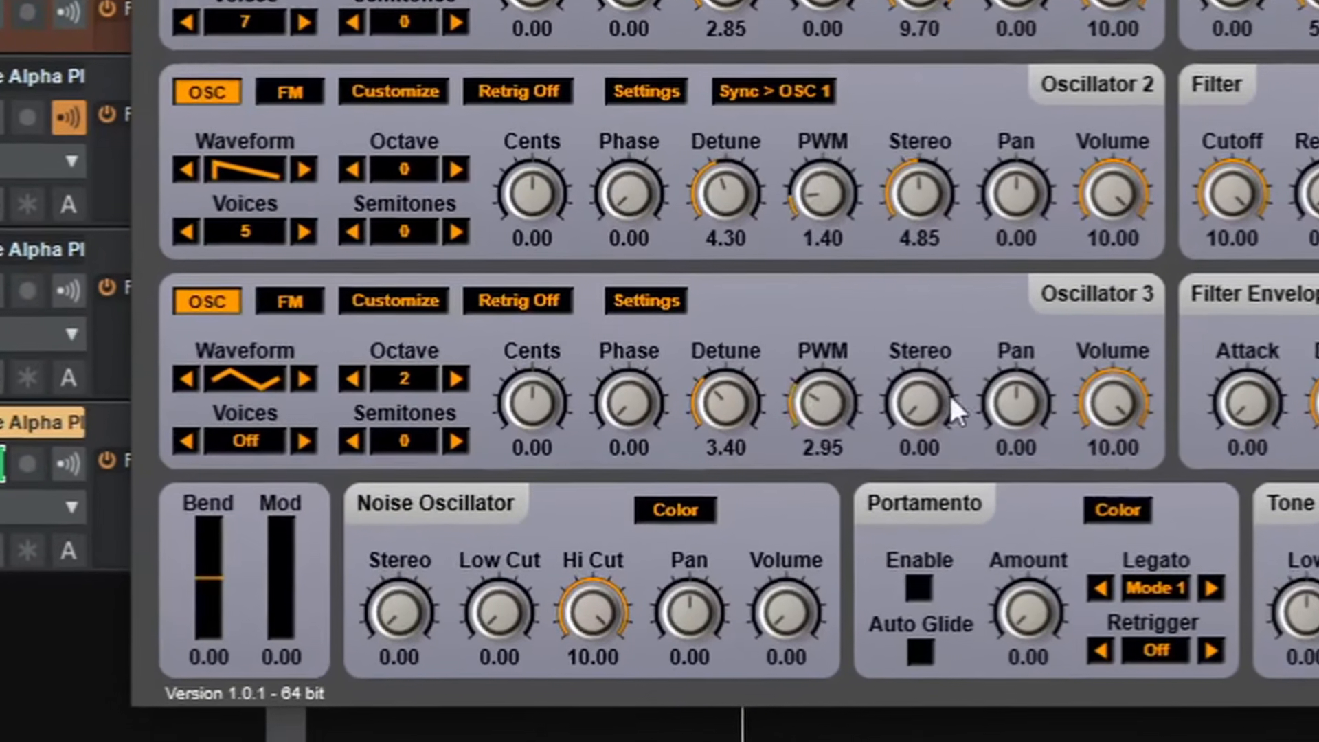
pyautogui.moveTo(886, 445); pyautogui.dragTo(868, 344)
pyautogui.moveTo(947, 289); pyautogui.dragTo(955, 330)
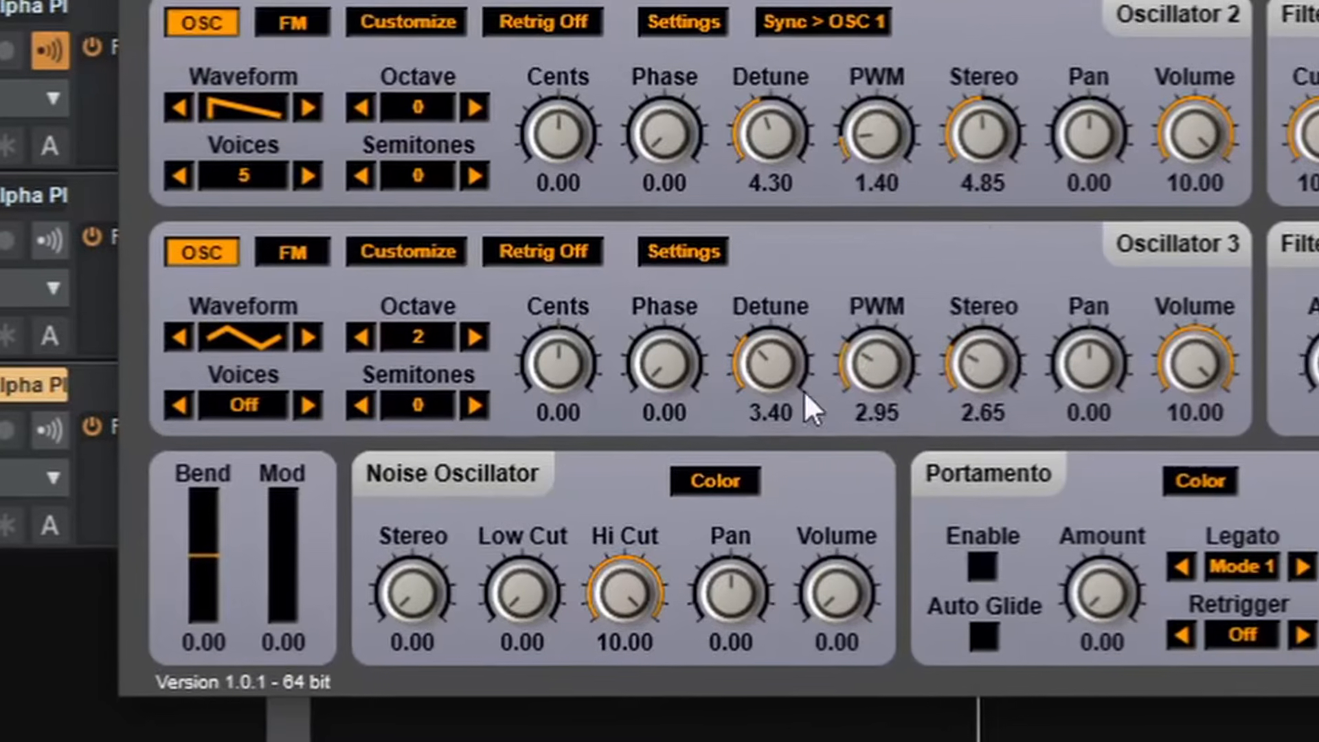
pyautogui.moveTo(749, 406); pyautogui.dragTo(776, 349)
pyautogui.moveTo(1214, 371); pyautogui.dragTo(1228, 625)
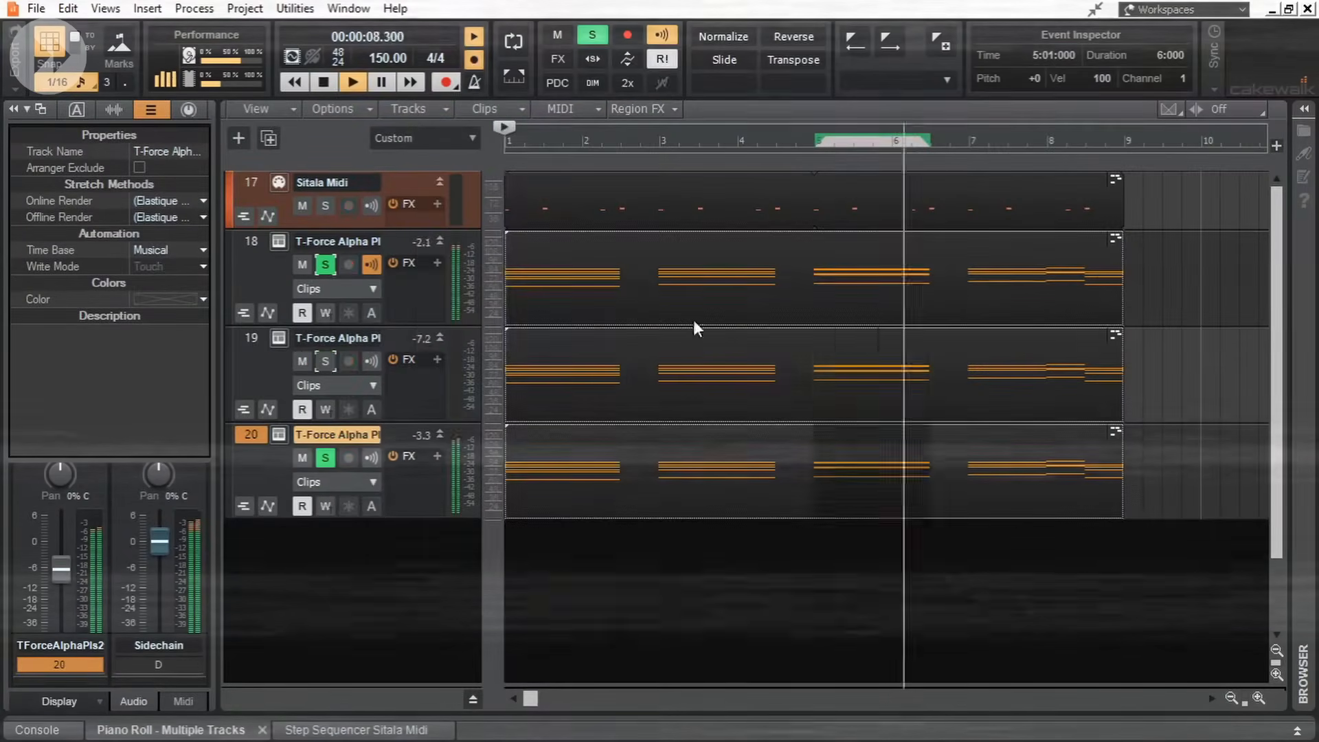
# Select track 19 and lower its volume to -18.2 dB while playing all three chord layers.
pyautogui.click(337, 338)
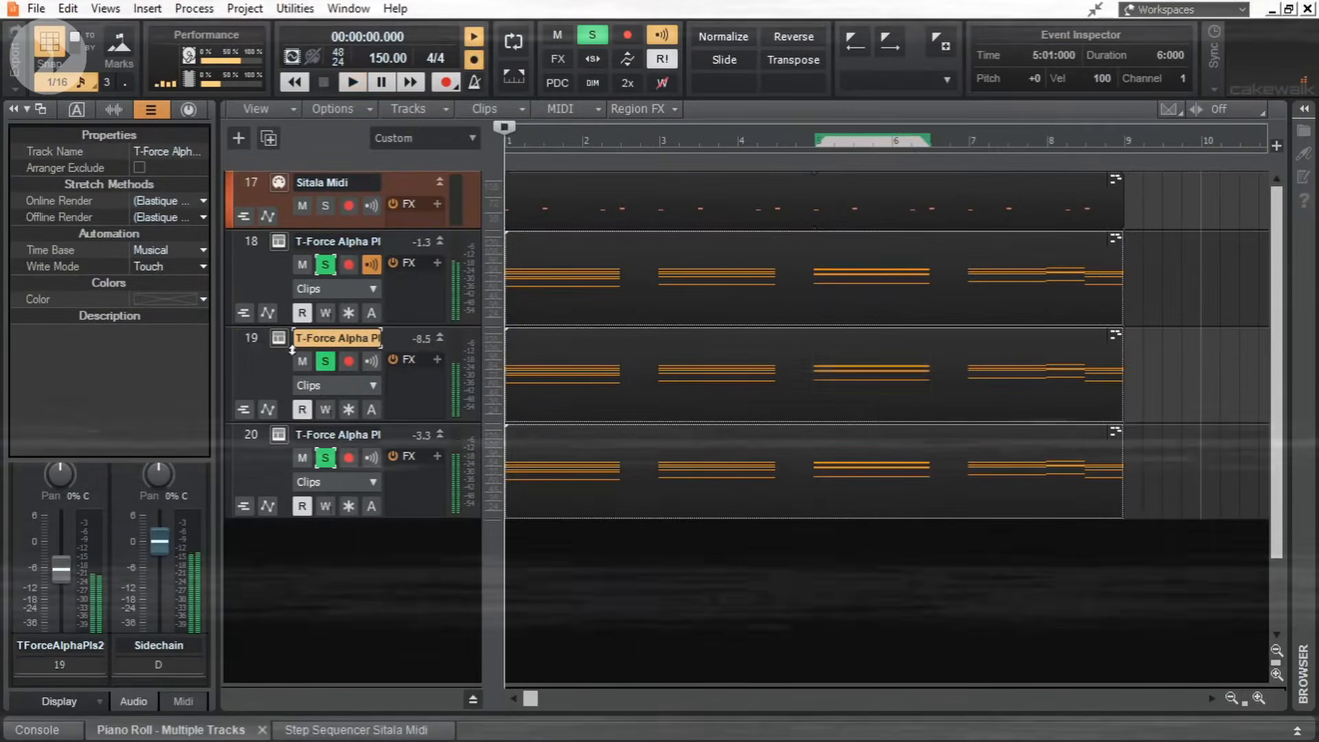
pyautogui.press('space')
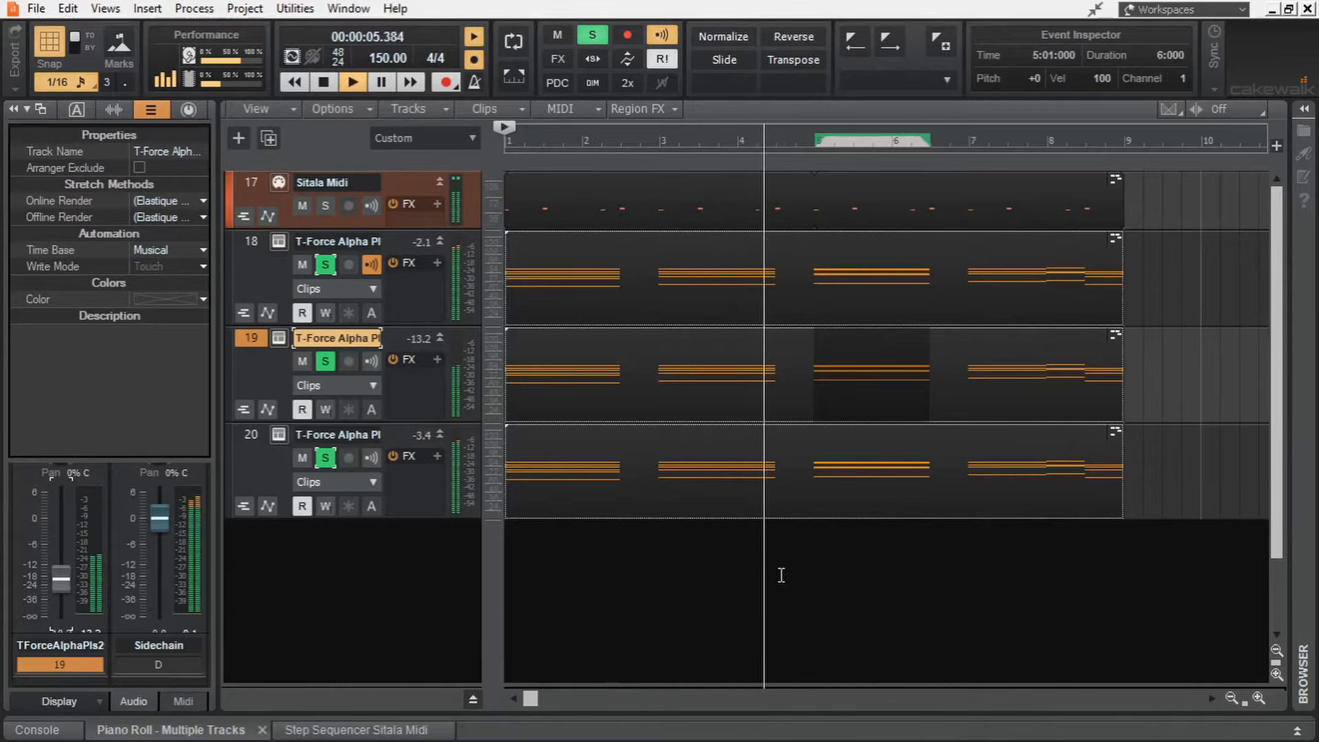
pyautogui.press('space')
# Insert a new bus in the console and name it LFO.
pyautogui.click(13, 109)
pyautogui.click(37, 730)
pyautogui.rightClick(1011, 546)
pyautogui.moveTo(854, 569); pyautogui.dragTo(885, 569)
pyautogui.click(1039, 558)
pyautogui.doubleClick(1031, 658)
pyautogui.write('LFO')
pyautogui.press('Return')
# Route the outputs of tracks 18 to 20 together to the LFO bus.
pyautogui.moveTo(687, 707); pyautogui.dragTo(959, 706)
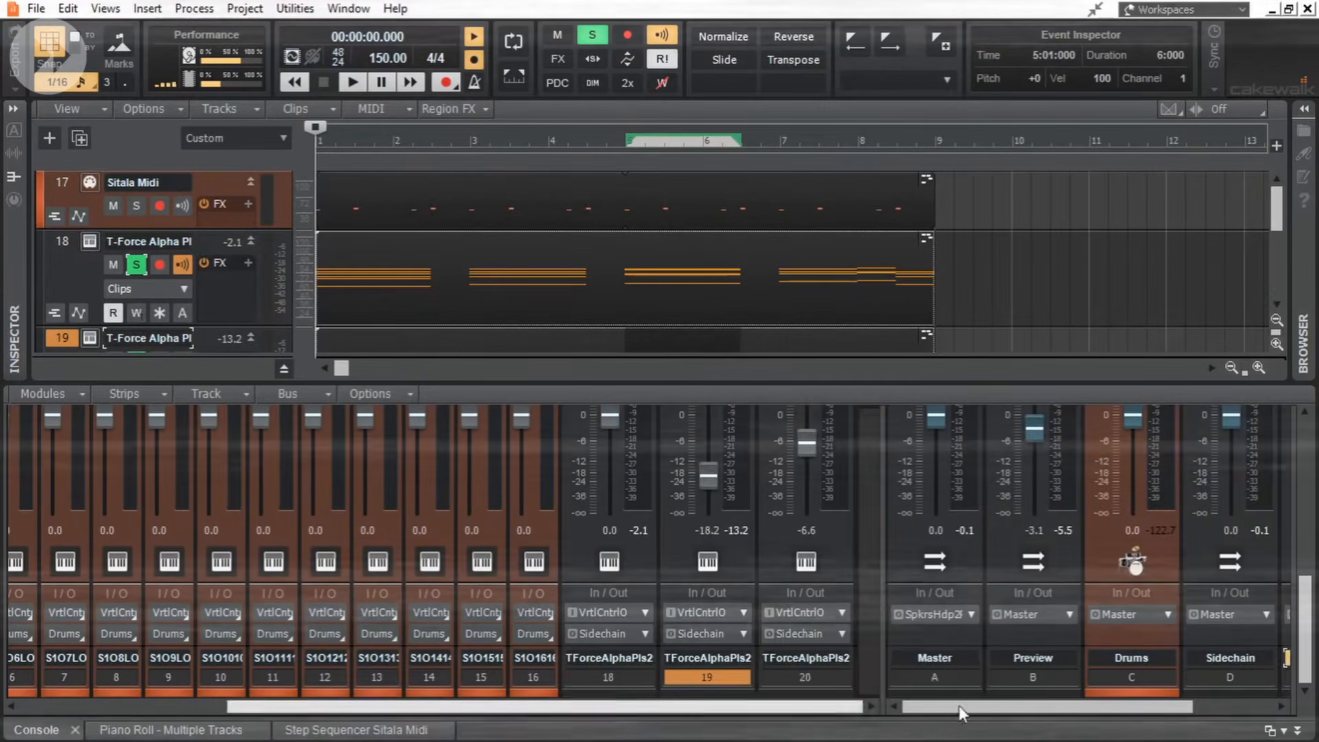
pyautogui.click(609, 677)
pyautogui.keyDown('shift'); pyautogui.click(805, 678); pyautogui.keyUp('shift')
pyautogui.keyDown('ctrl'); pyautogui.click(645, 633); pyautogui.keyUp('ctrl')
pyautogui.click(731, 497)
# Change the color of the LFO bus to teal.
pyautogui.moveTo(885, 569); pyautogui.dragTo(558, 569)
pyautogui.click(1001, 692)
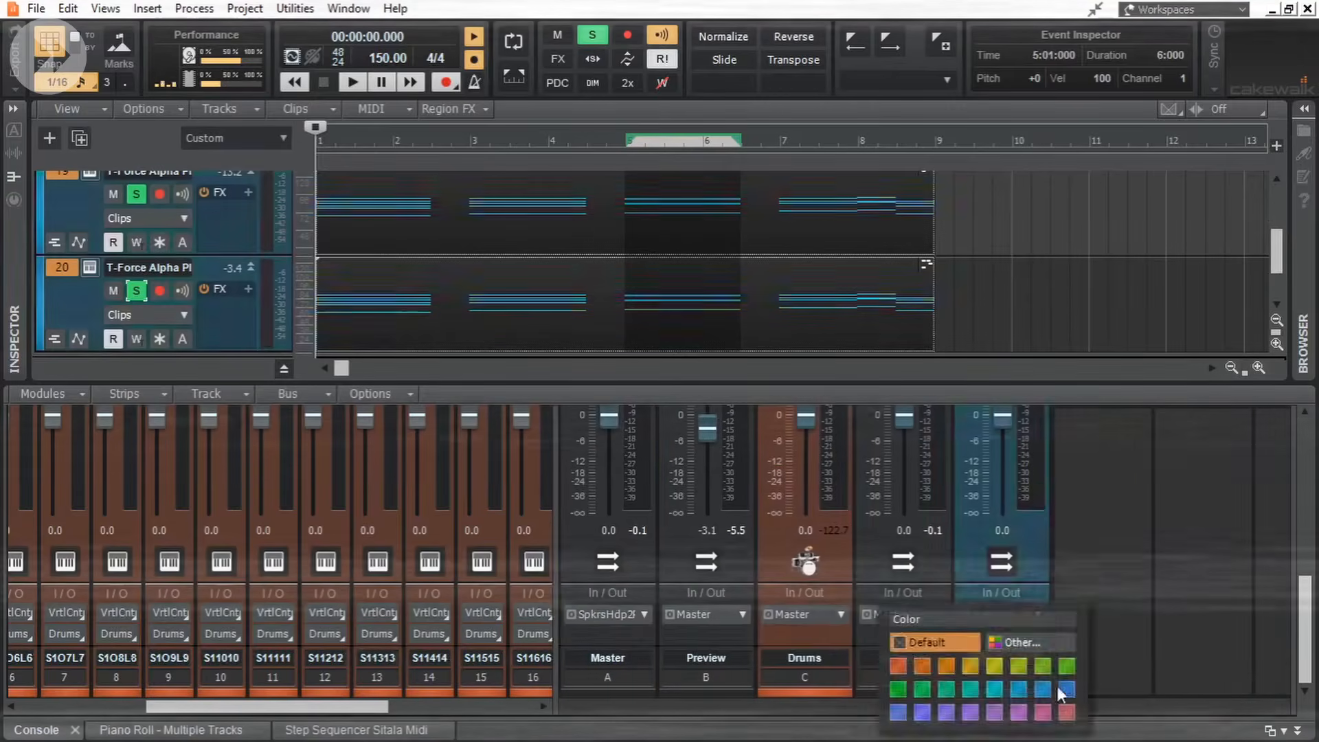
pyautogui.click(1036, 688)
# Expand the LFO bus's ProChannel, enable its compressor and start playback.
pyautogui.scroll(5, 1127, 615)
pyautogui.scroll(3, 1127, 616)
pyautogui.click(1041, 469)
pyautogui.scroll(5, 1227, 460)
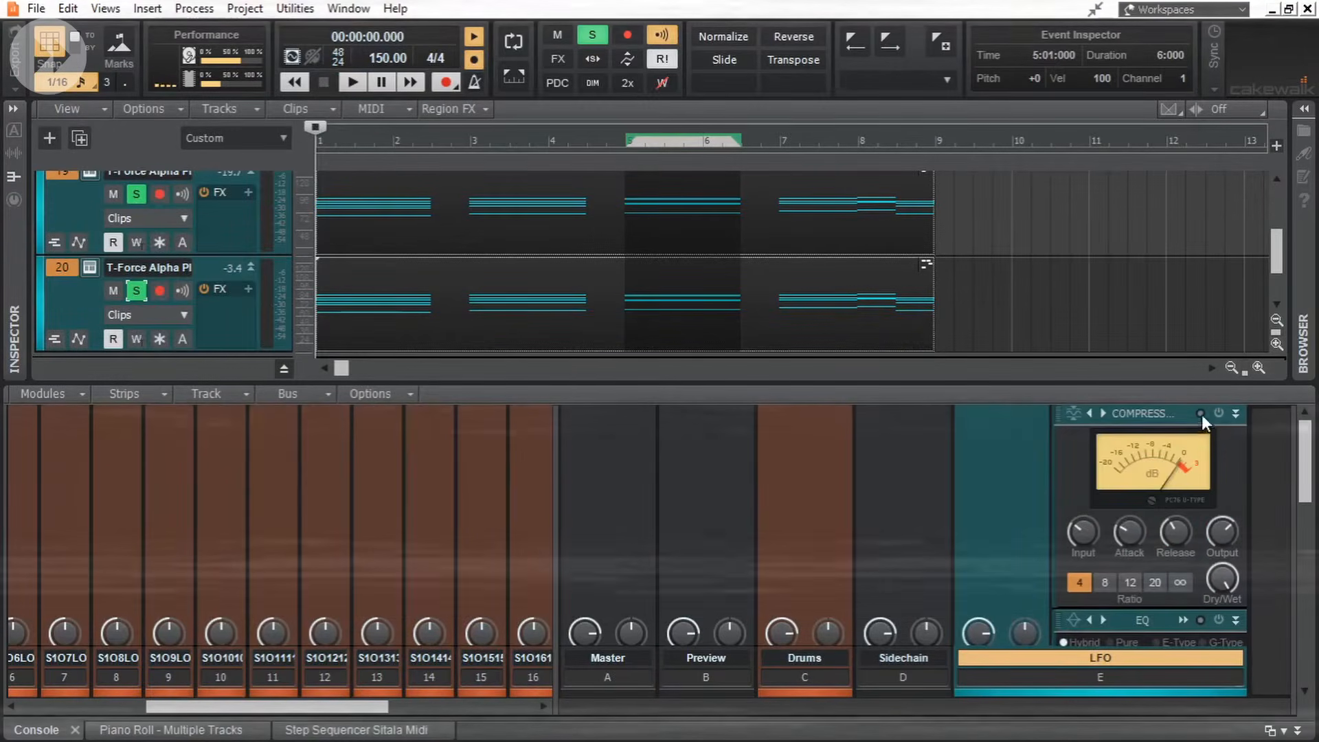
pyautogui.click(1219, 414)
pyautogui.press('space')
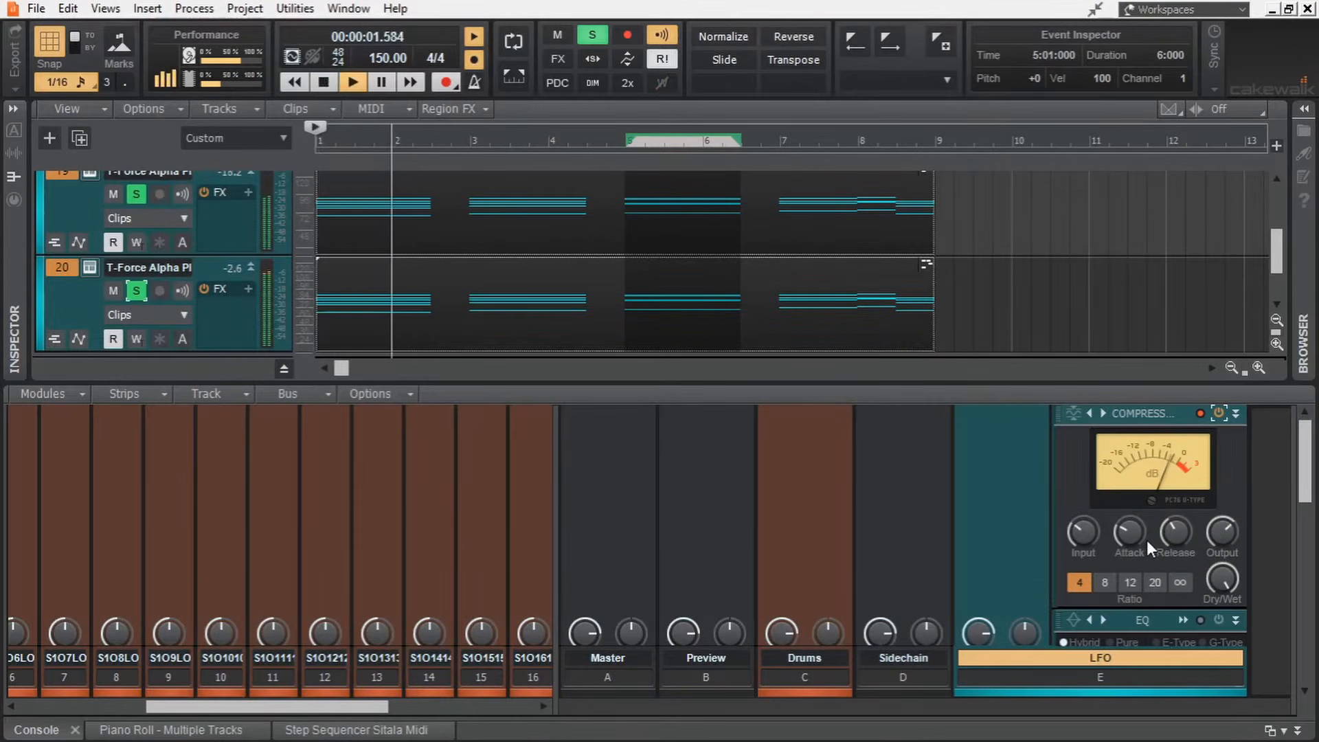
# Enable the LFO bus's QuadCurve equalizer and apply a high-pass filter at 138 Hz during playback.
pyautogui.scroll(-5, 1256, 505)
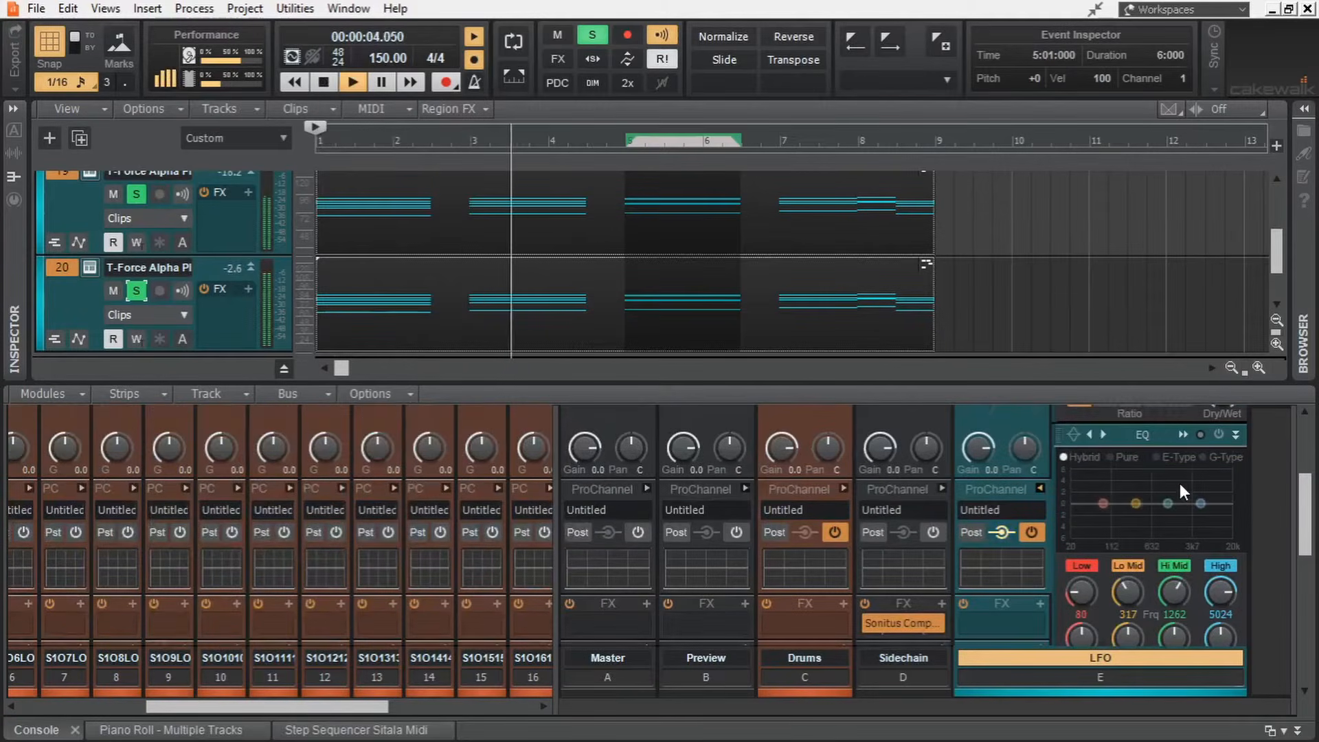
pyautogui.press('space')
pyautogui.click(1183, 435)
pyautogui.click(989, 204)
pyautogui.press('space')
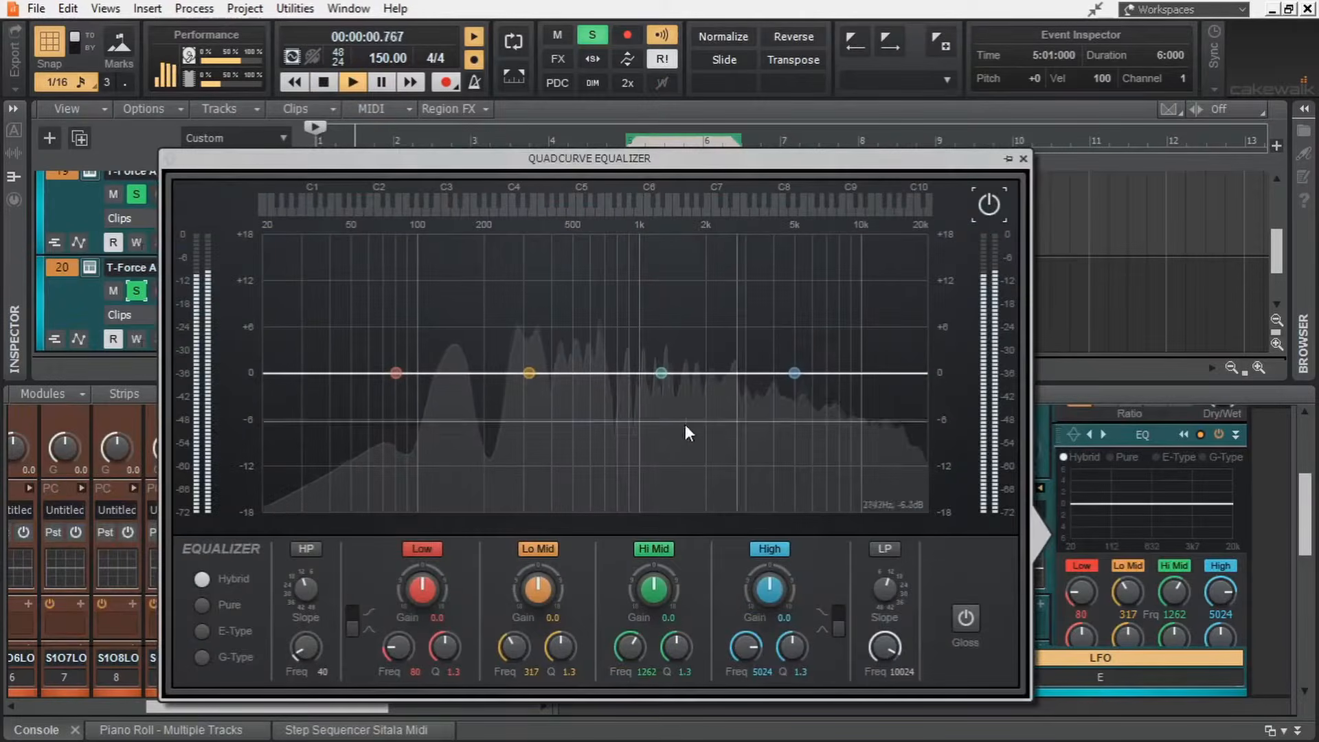
pyautogui.click(306, 549)
pyautogui.moveTo(305, 646); pyautogui.dragTo(306, 651)
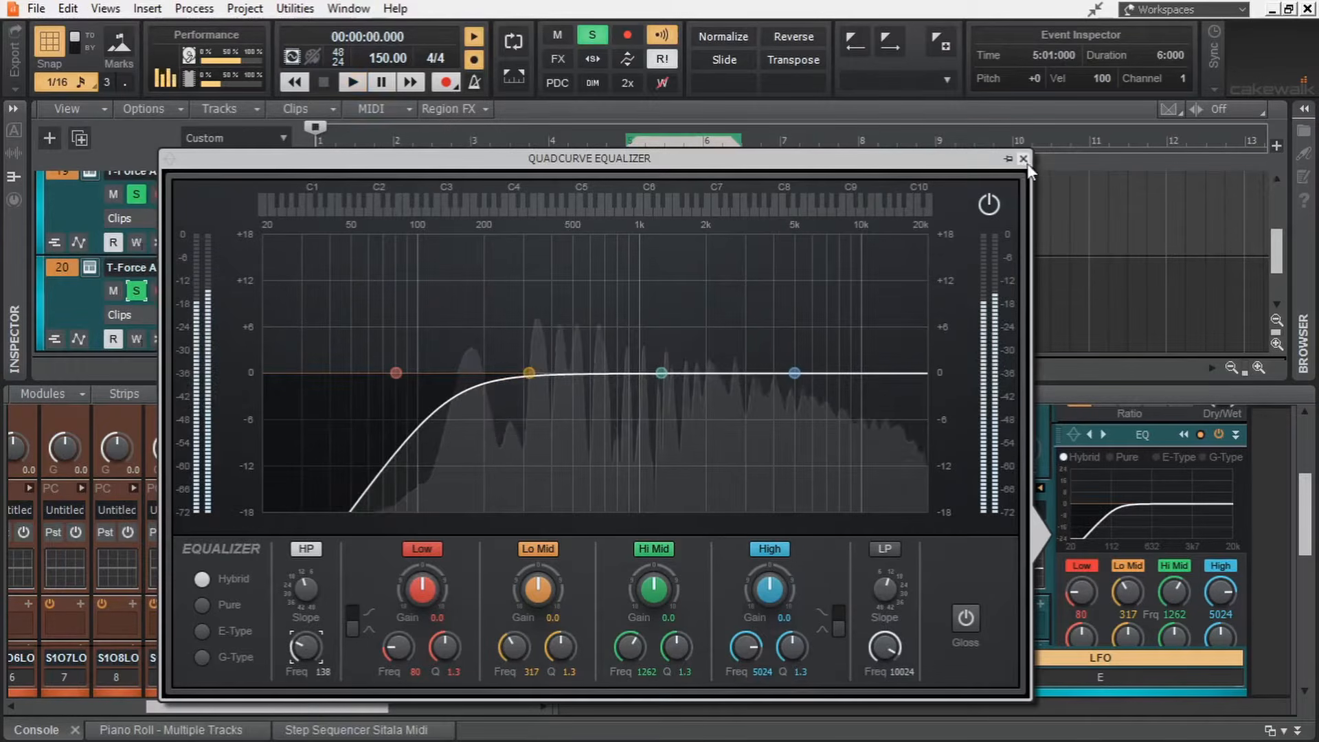
pyautogui.click(1024, 159)
pyautogui.click(1041, 488)
# Return to the track view and duplicate track 20 with its events as track 21.
pyautogui.scroll(-3, 1041, 507)
pyautogui.press('d')
pyautogui.click(62, 337)
pyautogui.rightClick(64, 435)
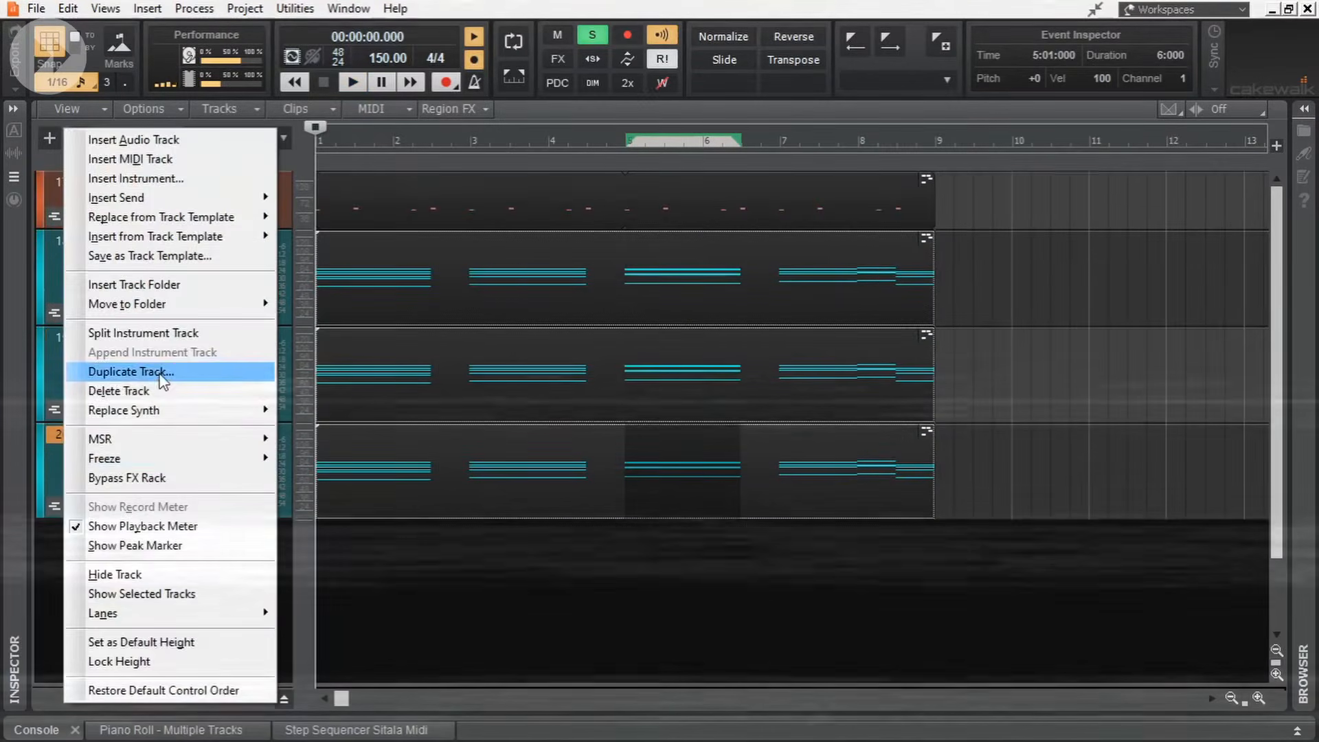
pyautogui.click(161, 375)
pyautogui.click(524, 421)
# Delete the upper chord notes from track 21's clip in the piano roll, keeping only the lowest notes.
pyautogui.doubleClick(344, 559)
pyautogui.moveTo(798, 417); pyautogui.dragTo(10, 272)
pyautogui.press('Delete')
pyautogui.click(1242, 527)
pyautogui.click(1242, 551)
pyautogui.click(1243, 574)
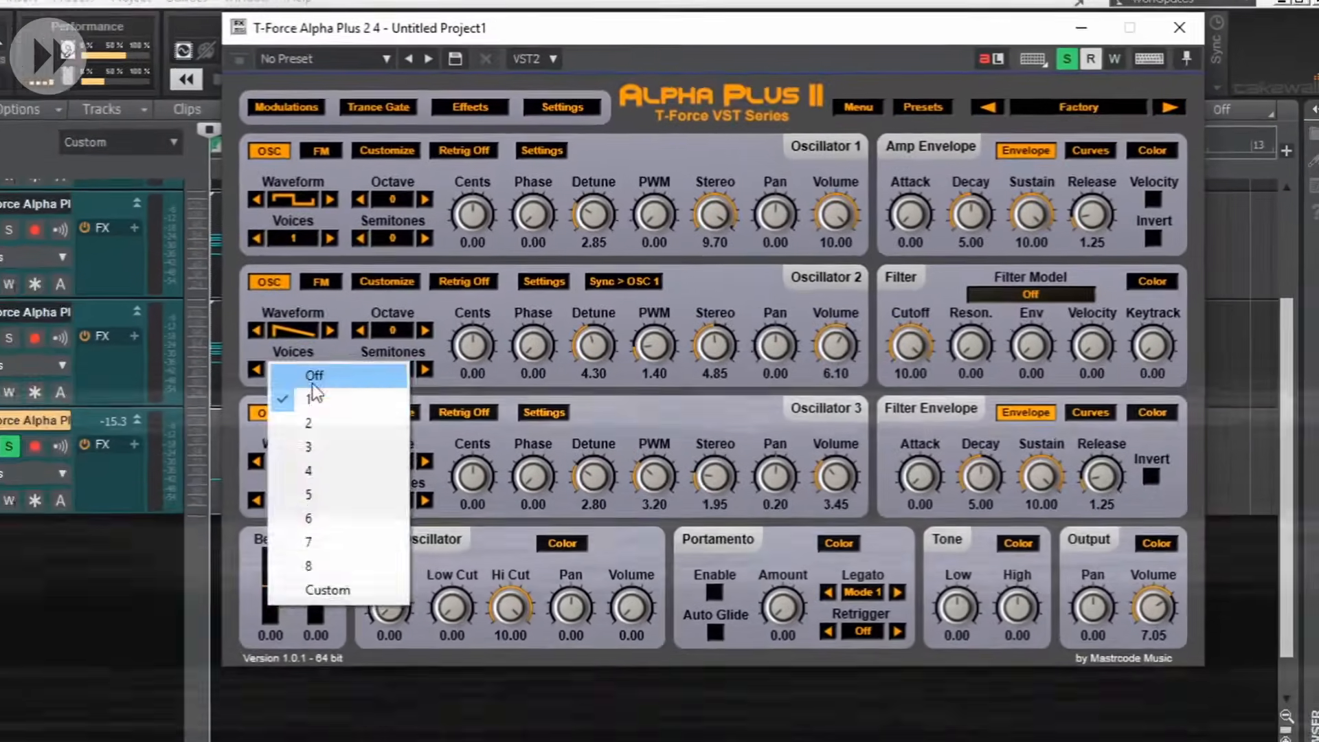
# Set track 21's Oscillator 1 to a one-voice Triangle with Detune and Stereo at 0.00, and turn Oscillators 2 and 3 off.
pyautogui.click(322, 180)
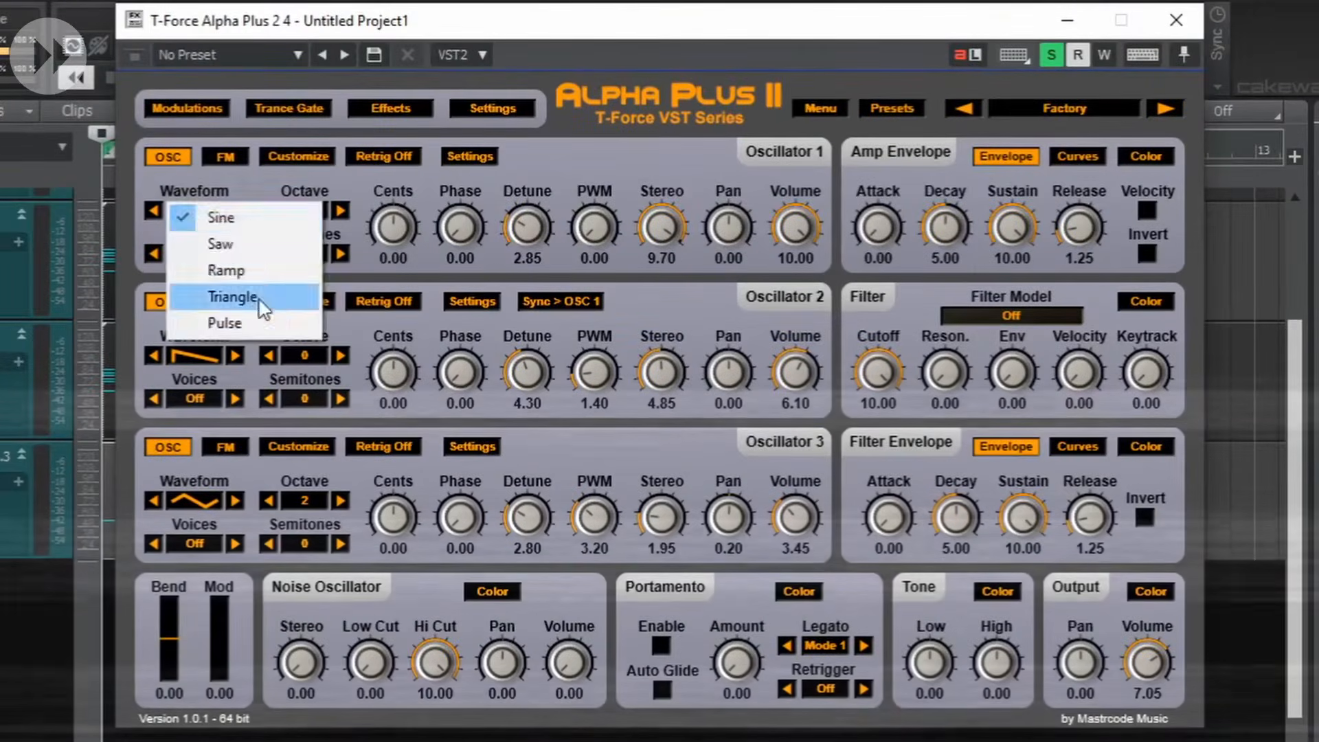
pyautogui.click(259, 300)
pyautogui.moveTo(528, 226); pyautogui.dragTo(528, 268)
pyautogui.press('space')
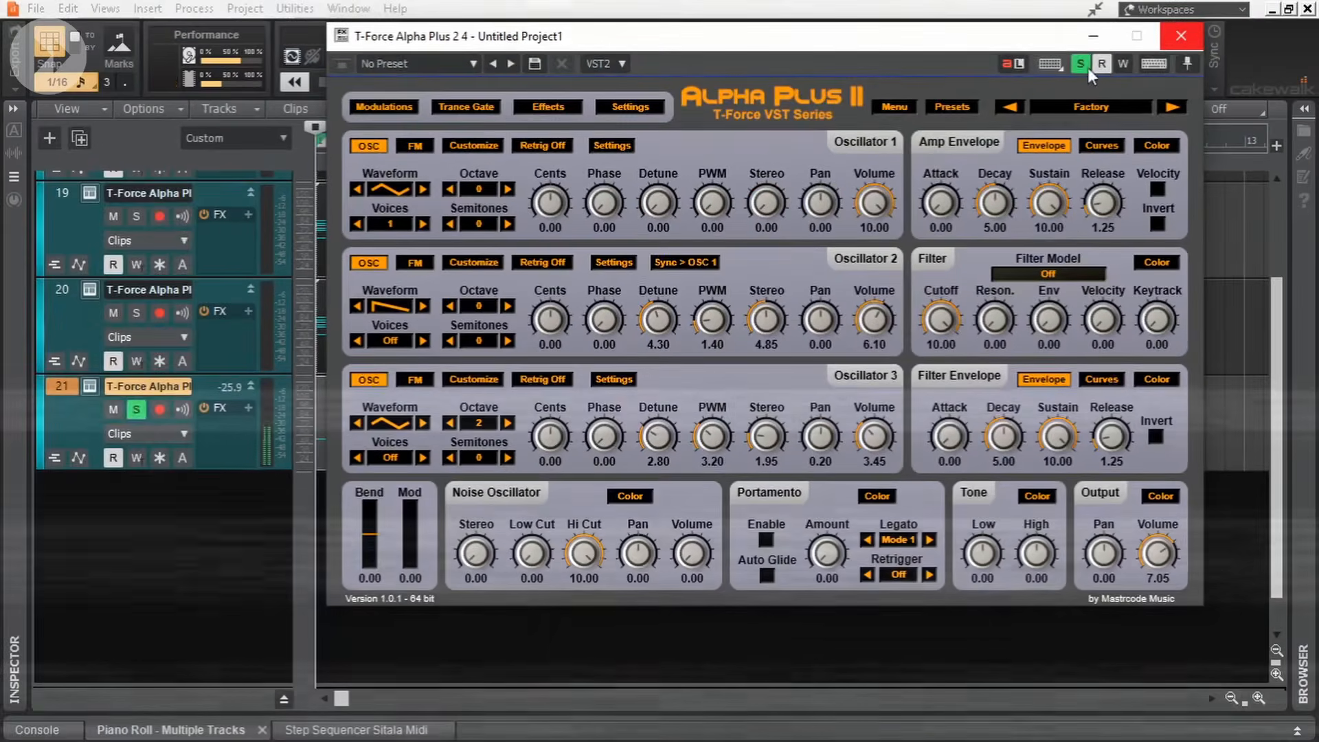
pyautogui.click(1176, 20)
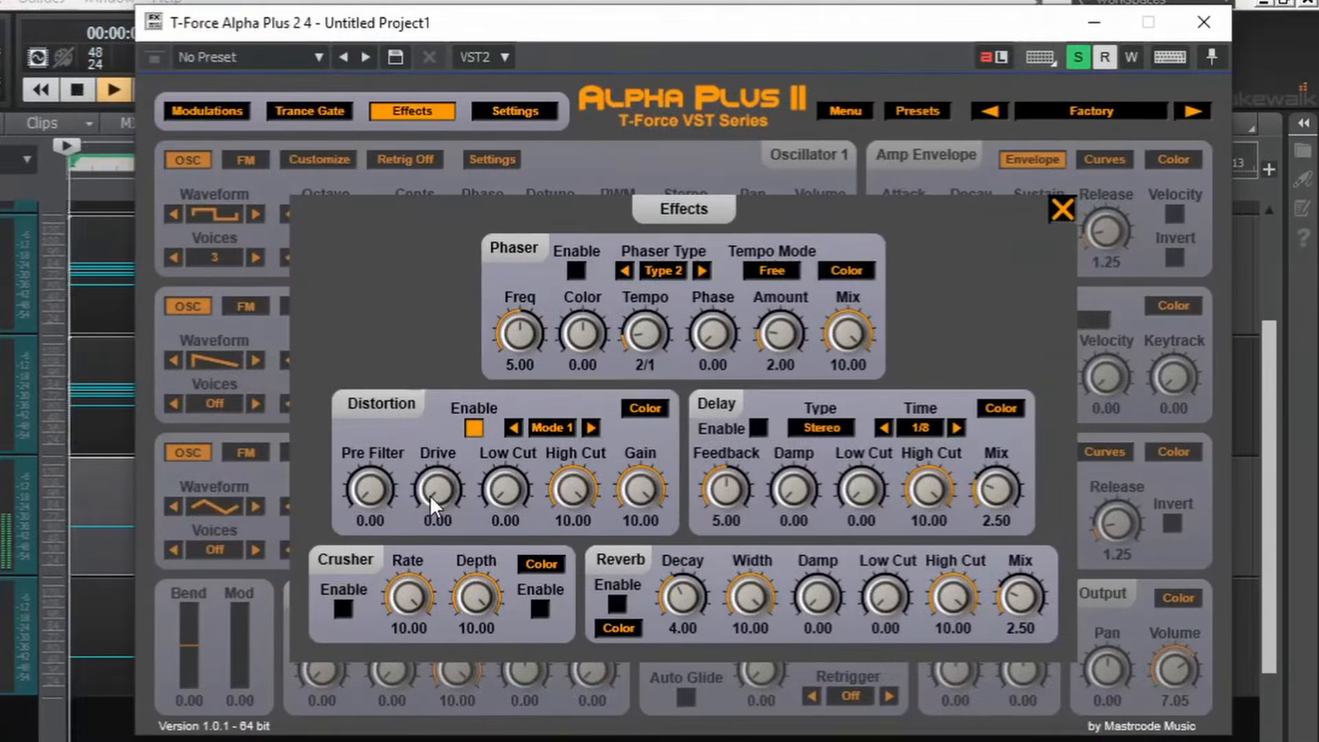
# Set the Mid Bass synth's distortion Drive to 9.05, adjust its Low Cut, and enable the crusher with a changed Rate.
pyautogui.moveTo(430, 495); pyautogui.dragTo(436, 336)
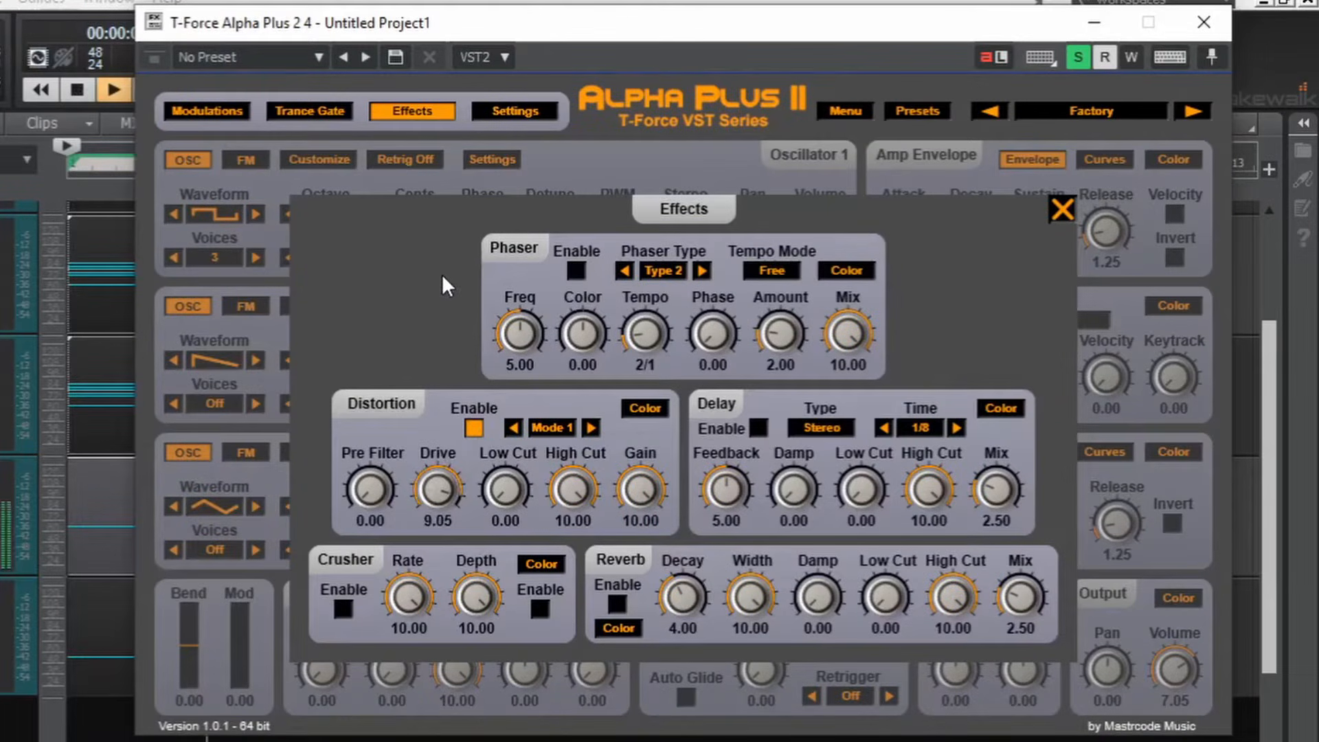
pyautogui.moveTo(505, 489); pyautogui.dragTo(504, 523)
pyautogui.click(343, 609)
pyautogui.click(540, 609)
pyautogui.moveTo(408, 597); pyautogui.dragTo(490, 598)
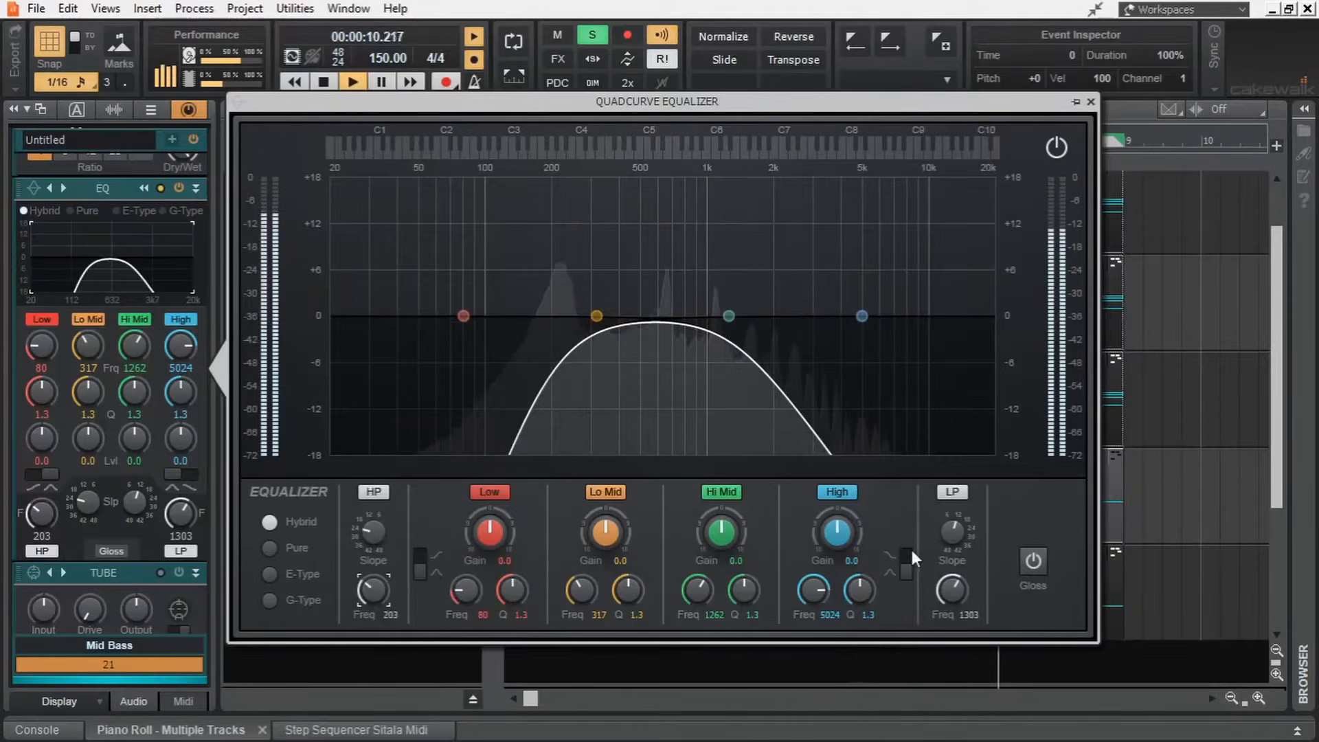
# Audition the Saw, FM and Square chords, Mid Bass and Sub Bass tracks one at a time in solo, and all together.
pyautogui.press('space')
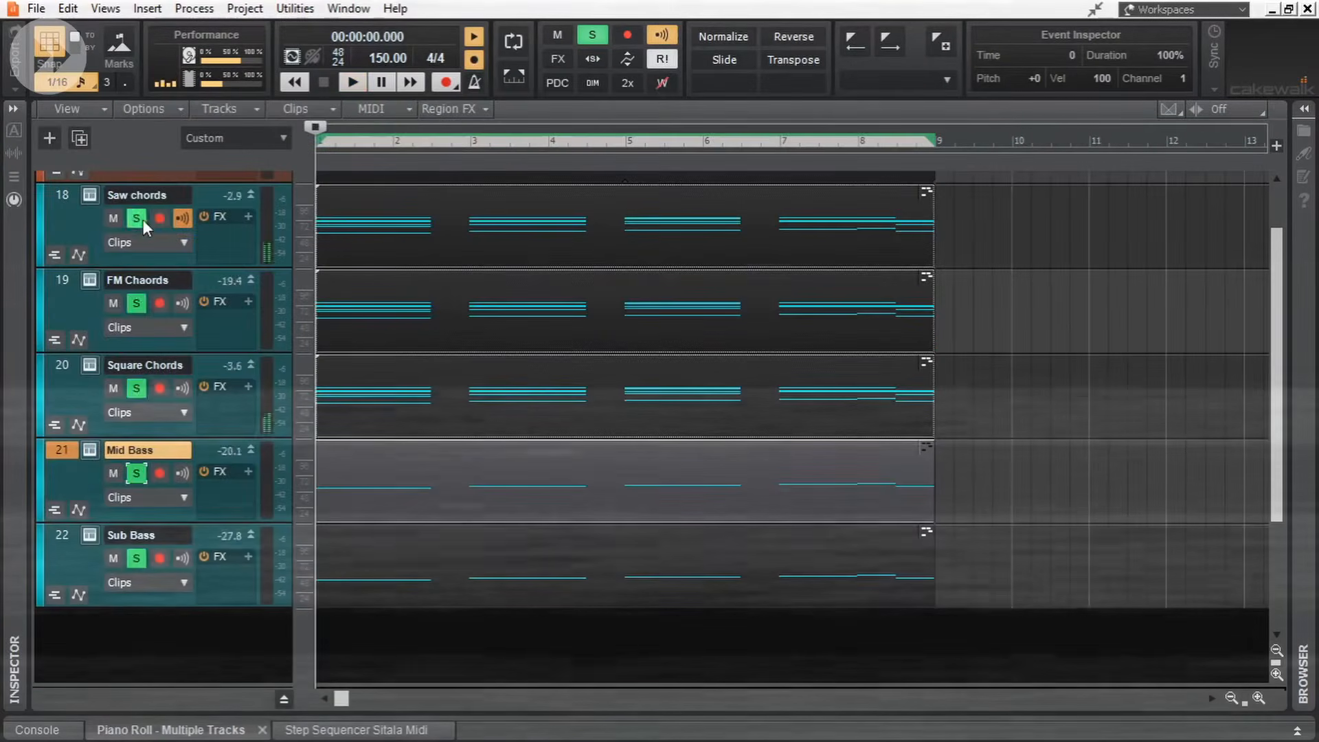
pyautogui.press('space')
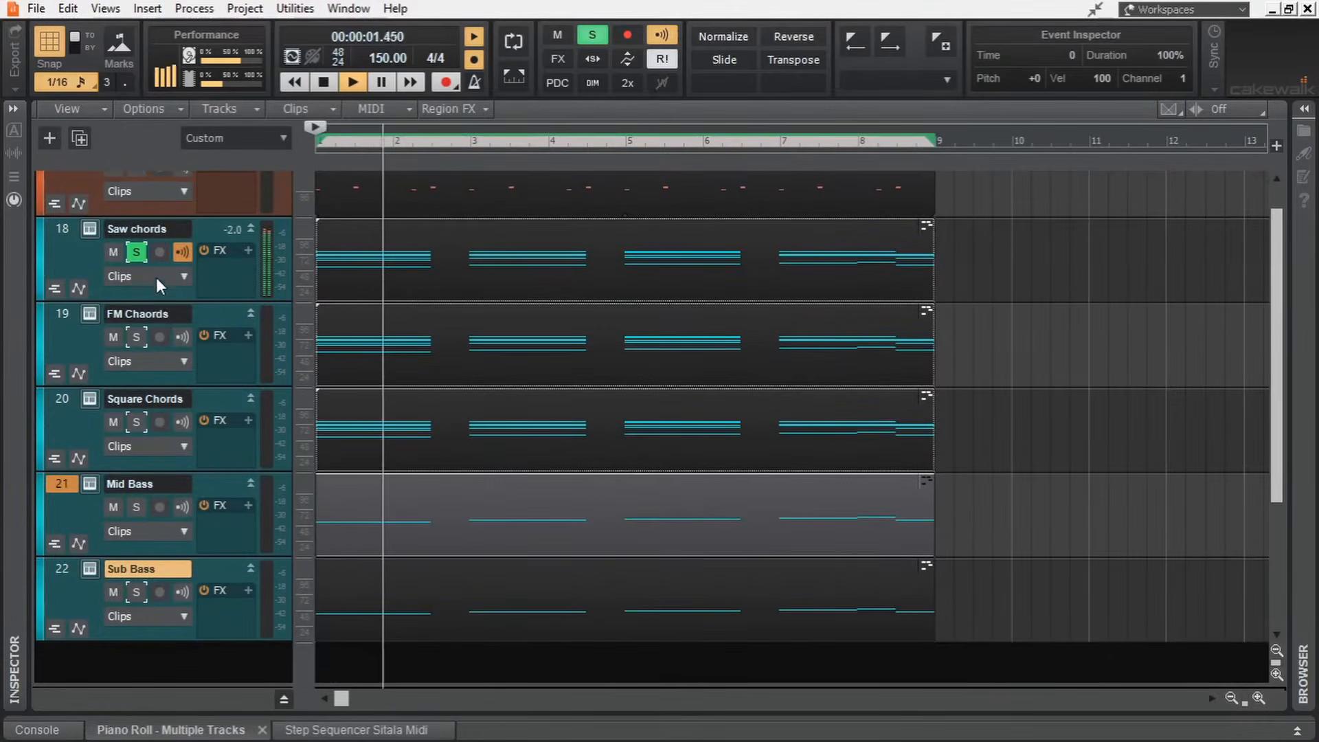
pyautogui.click(138, 254)
pyautogui.click(136, 337)
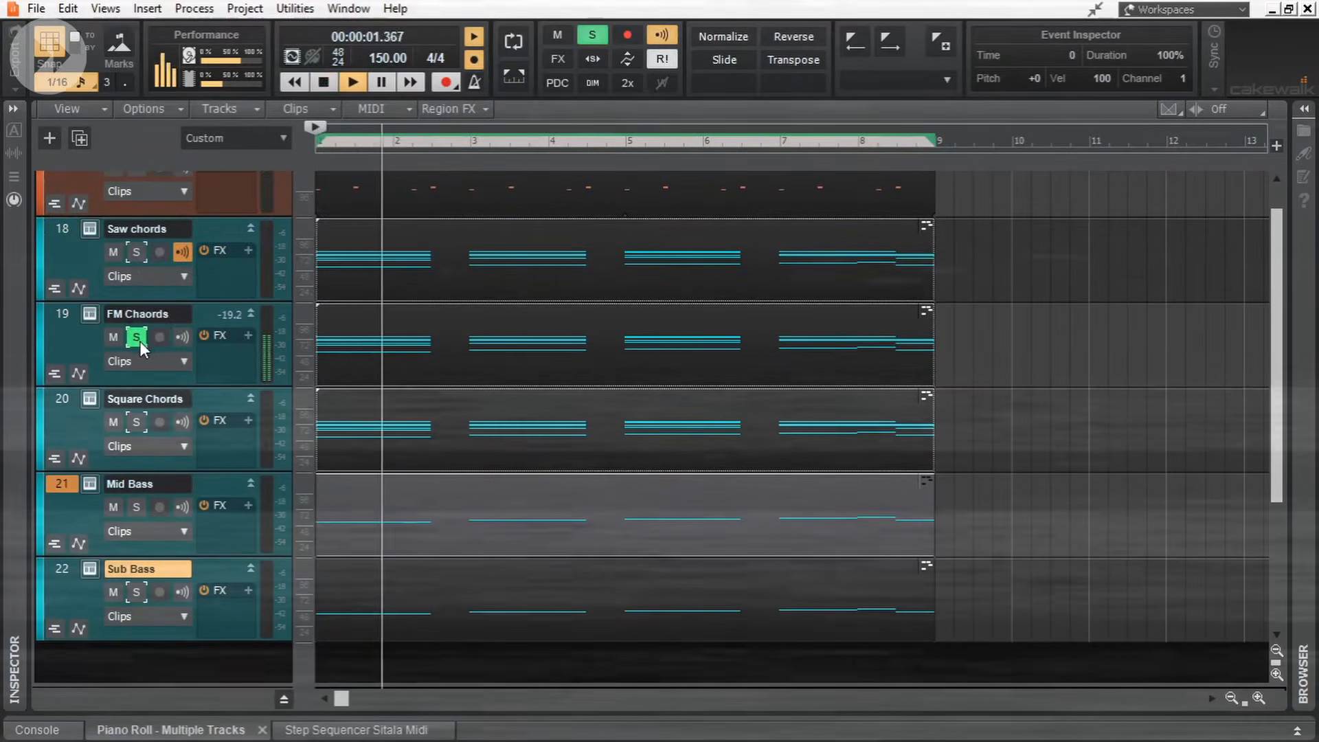
pyautogui.click(136, 422)
pyautogui.click(136, 507)
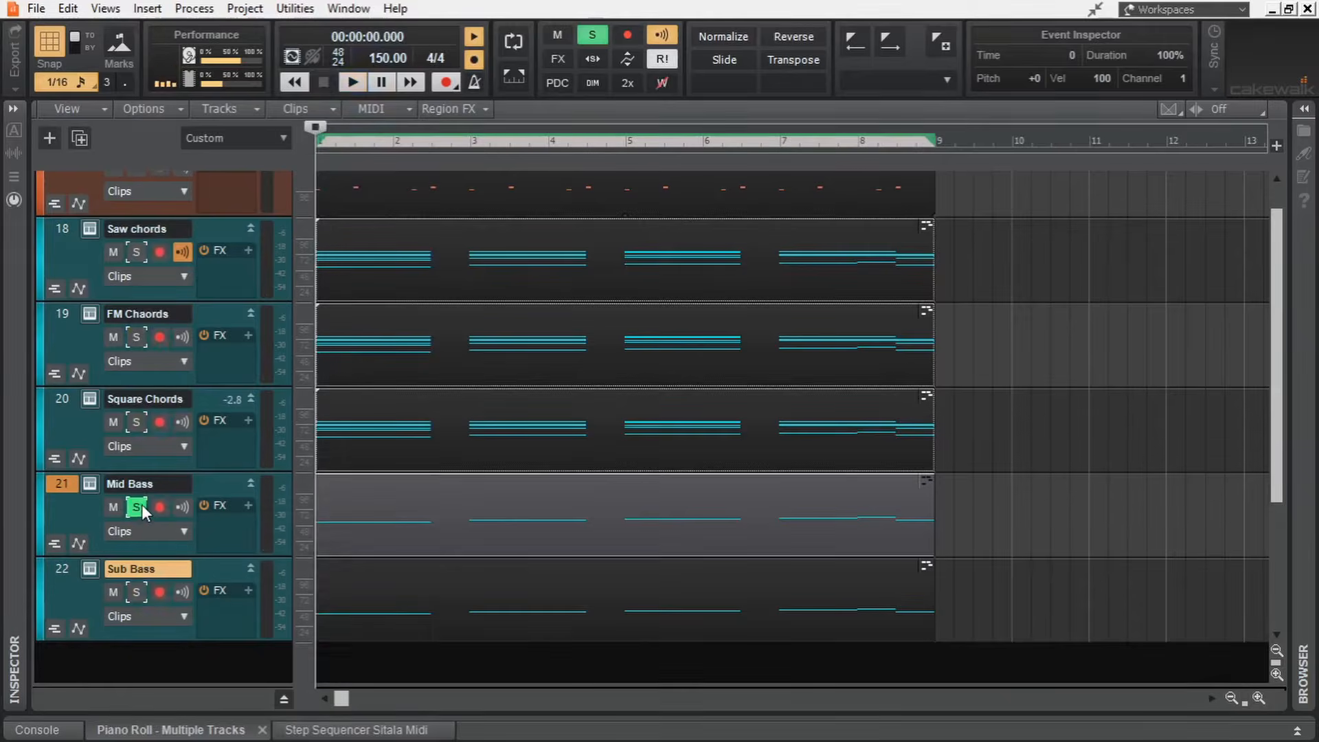
pyautogui.press('space')
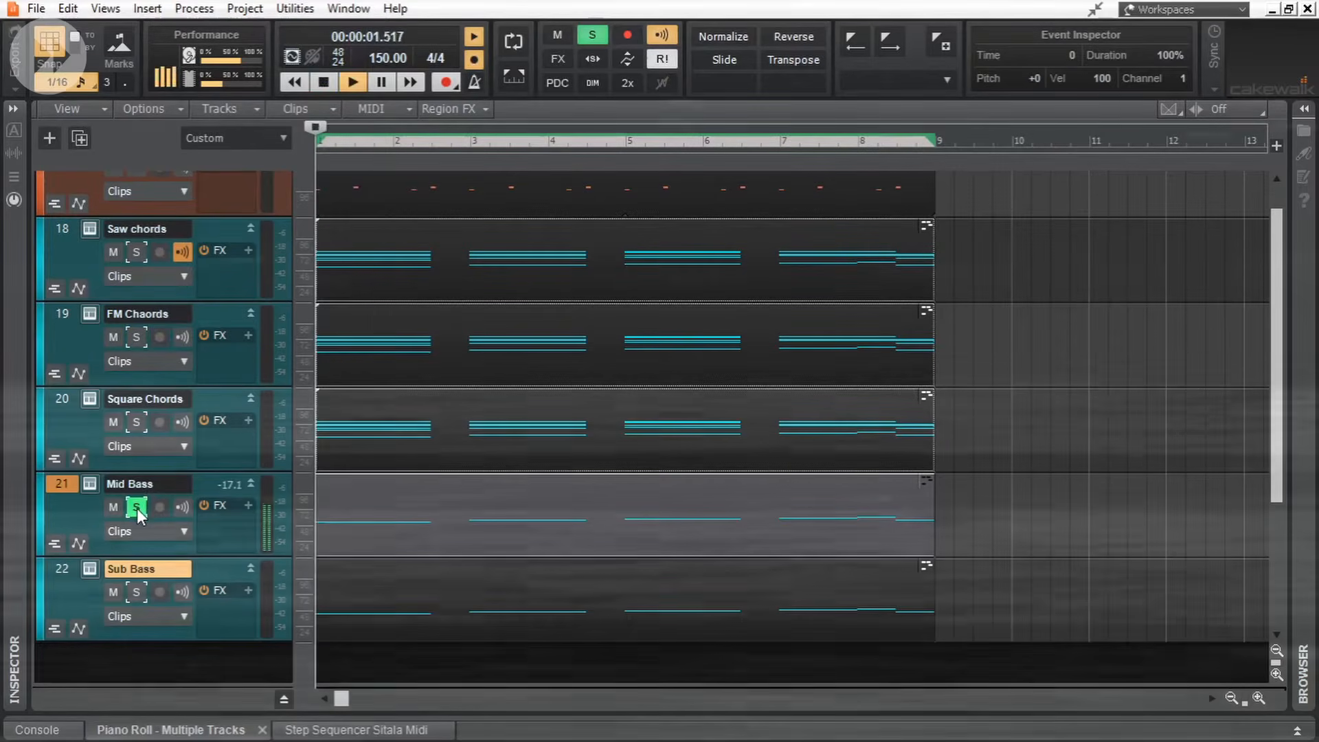
pyautogui.click(136, 592)
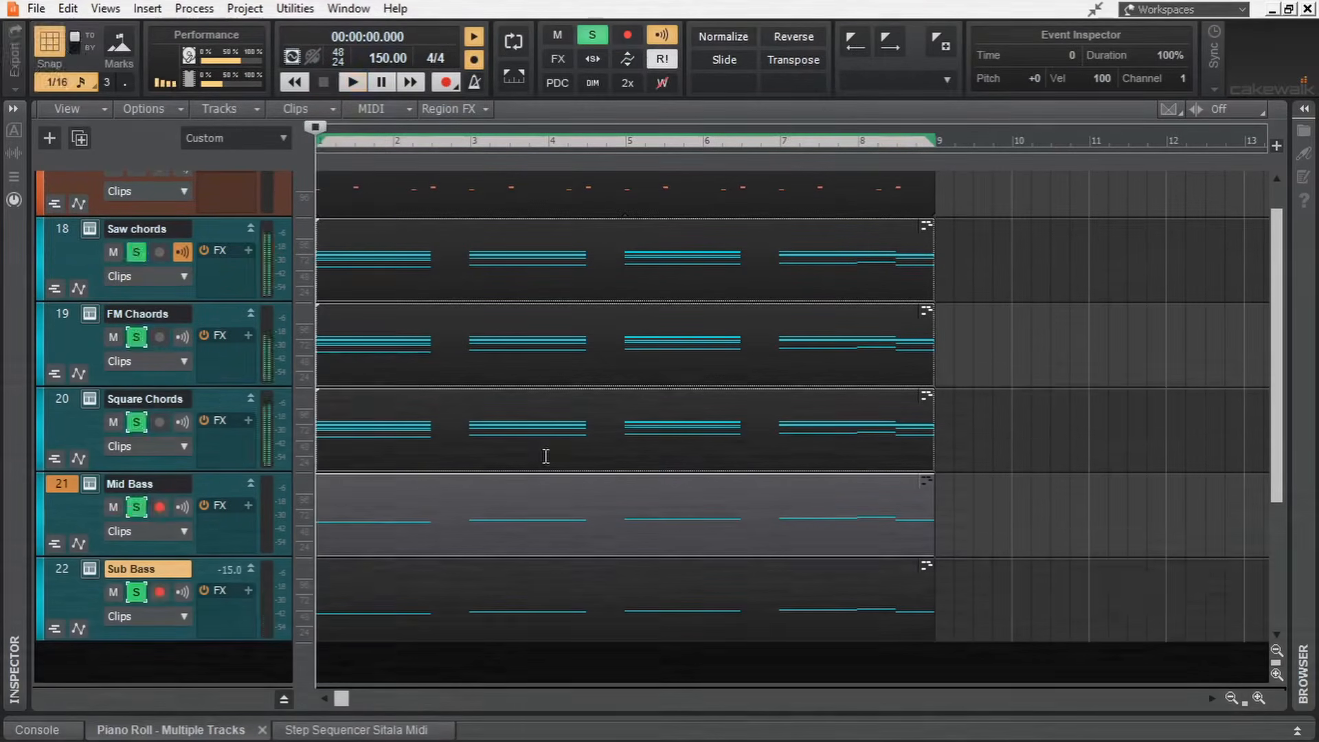
pyautogui.press('space')
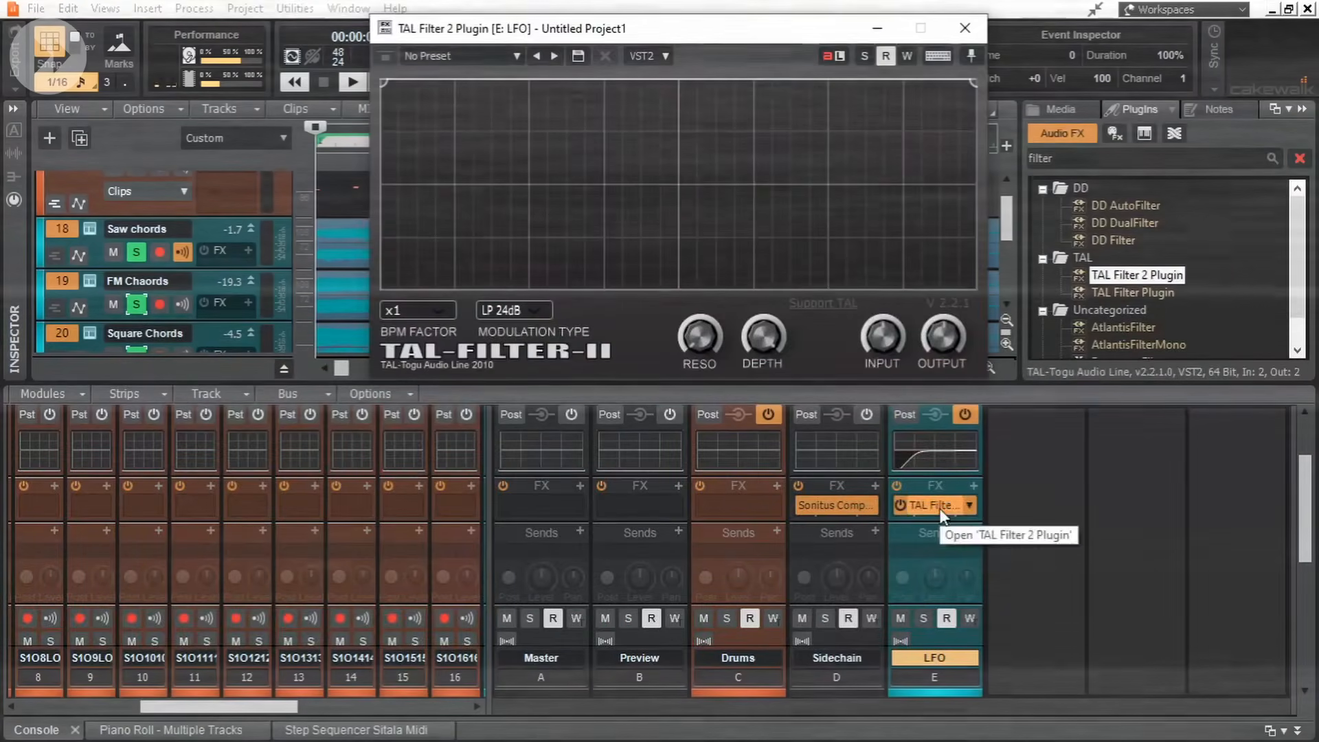
# Set TAL-Filter-II on the LFO bus to Volume modulation at BPM factor x32 and draw a curve rising to an early peak.
pyautogui.click(514, 310)
pyautogui.click(510, 452)
pyautogui.doubleClick(525, 82)
pyautogui.moveTo(382, 82)
pyautogui.mouseDown()
pyautogui.moveTo(383, 180)
pyautogui.moveTo(403, 93)
pyautogui.mouseUp()
pyautogui.moveTo(383, 180); pyautogui.dragTo(383, 225)
pyautogui.moveTo(923, 225); pyautogui.dragTo(928, 127)
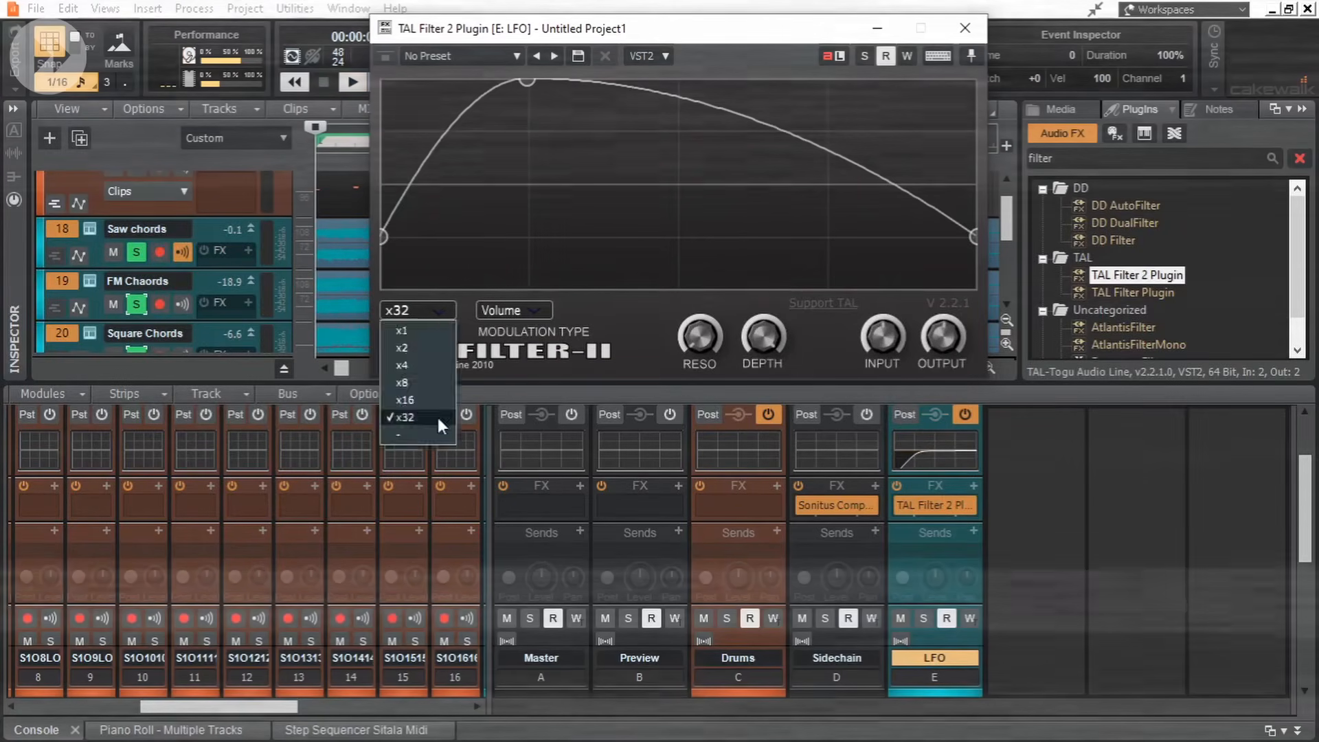
pyautogui.click(435, 415)
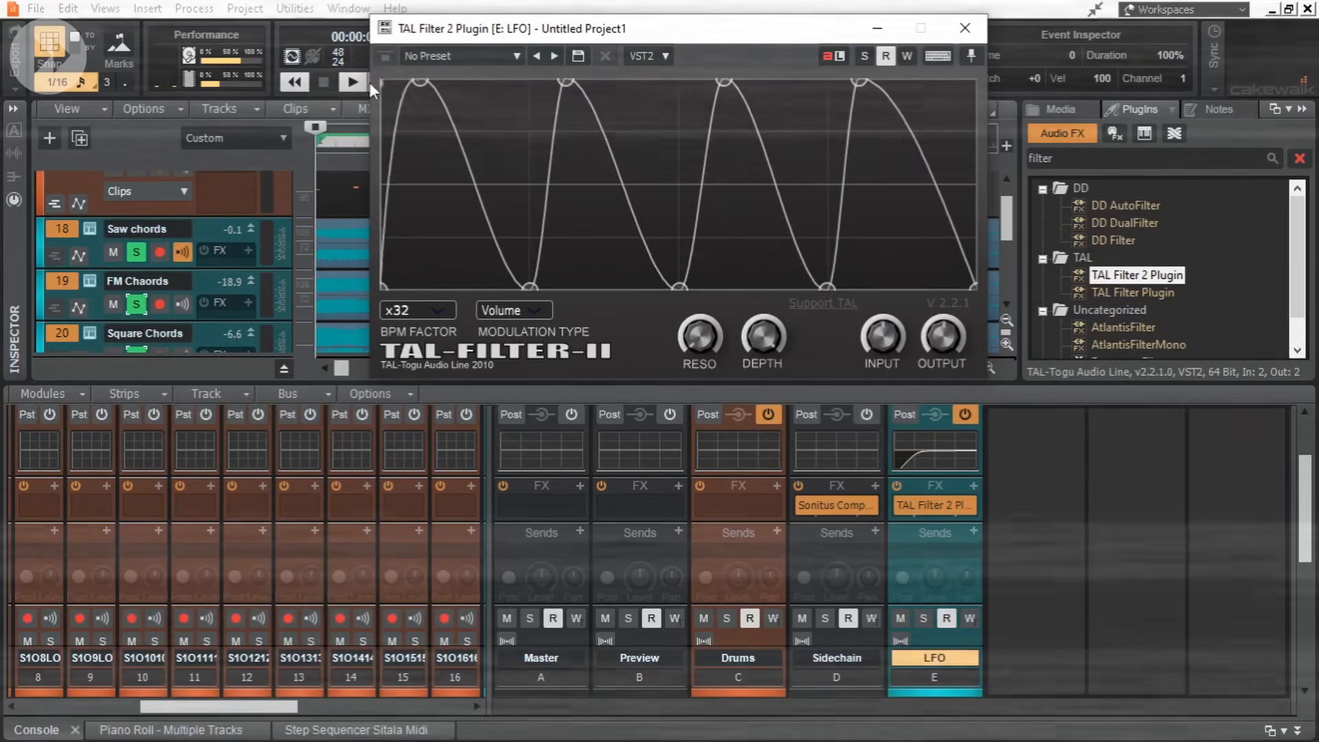
# Adjust the volume curve's points and bends into four matching pulses with steep rises and rounded falls to zero.
pyautogui.moveTo(628, 287); pyautogui.dragTo(720, 81)
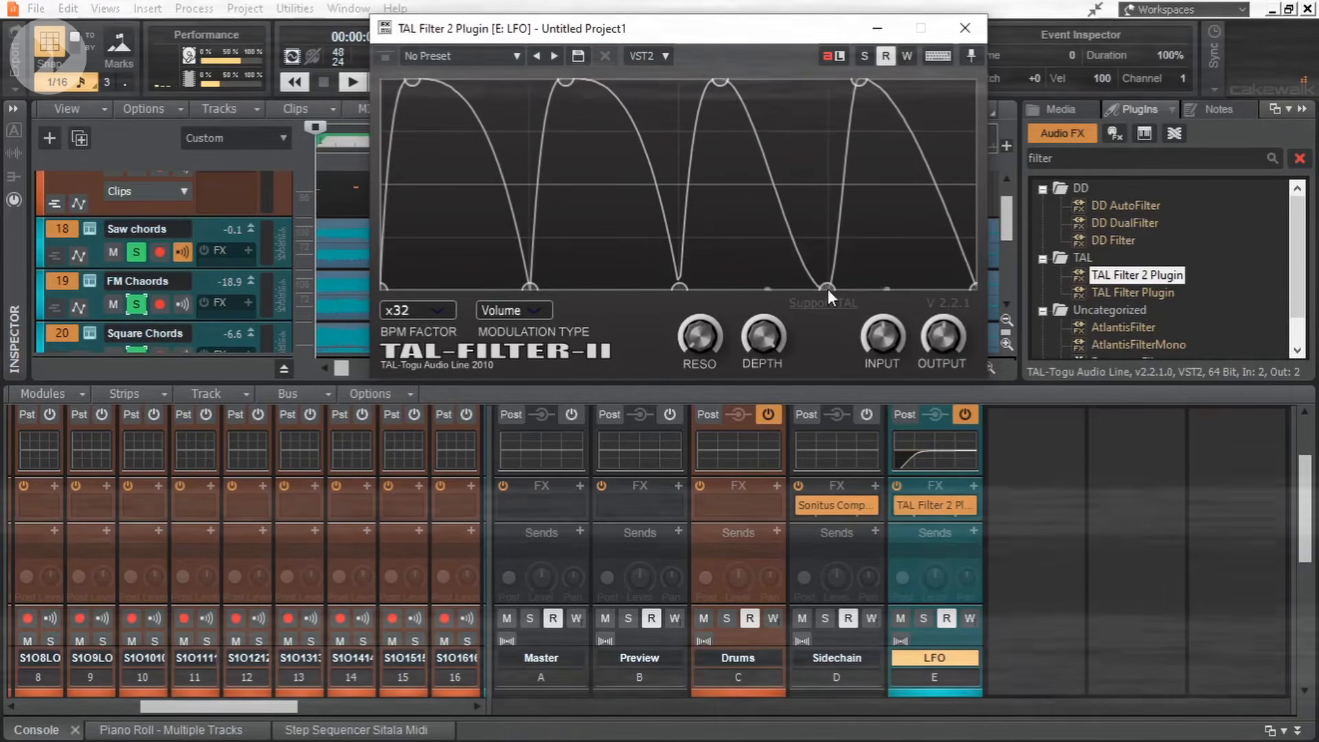
pyautogui.moveTo(827, 289)
pyautogui.mouseDown()
pyautogui.moveTo(779, 70)
pyautogui.moveTo(804, 294)
pyautogui.mouseUp()
pyautogui.moveTo(860, 82); pyautogui.dragTo(865, 82)
pyautogui.moveTo(830, 288); pyautogui.dragTo(825, 287)
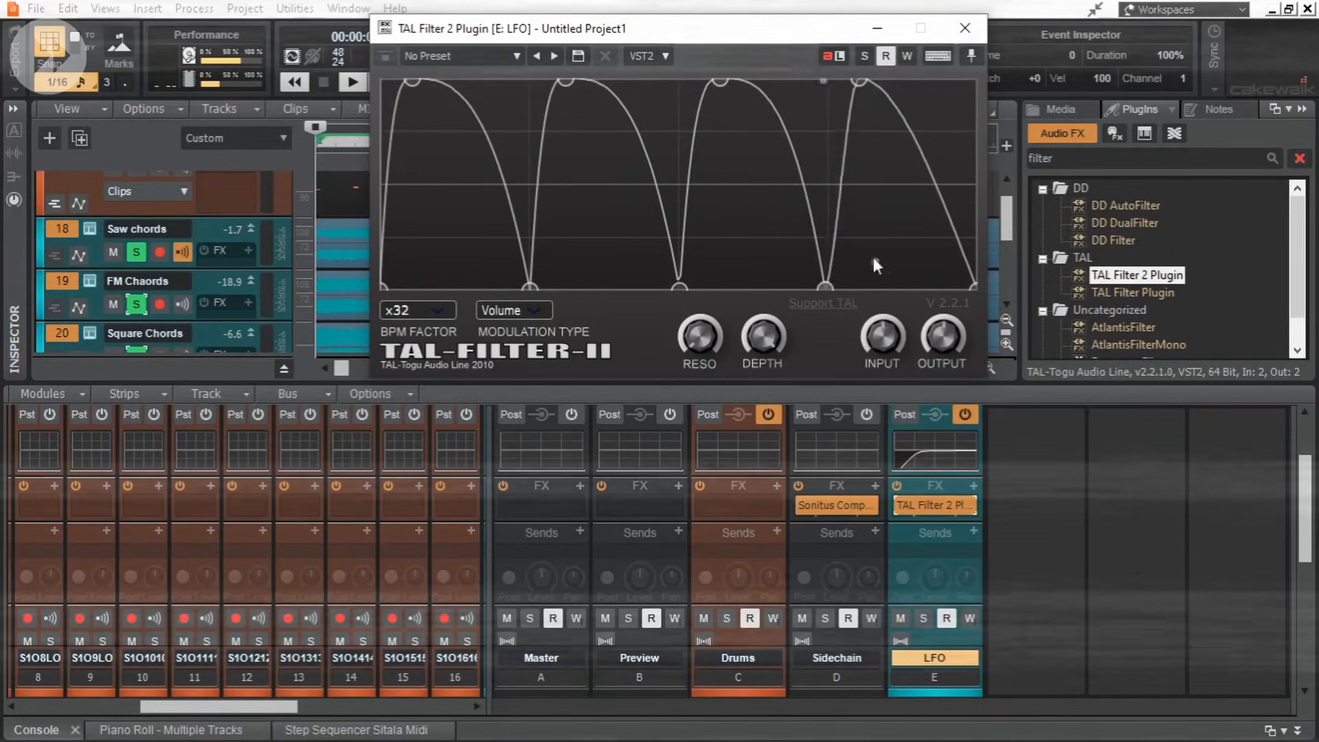
pyautogui.moveTo(921, 165); pyautogui.dragTo(928, 188)
pyautogui.moveTo(773, 144); pyautogui.dragTo(759, 124)
pyautogui.moveTo(629, 113); pyautogui.dragTo(620, 118)
pyautogui.moveTo(680, 288); pyautogui.dragTo(679, 288)
# Set the filter's BPM factor to x16 and audition the volume modulation during playback.
pyautogui.click(421, 310)
pyautogui.click(406, 398)
pyautogui.press('space')
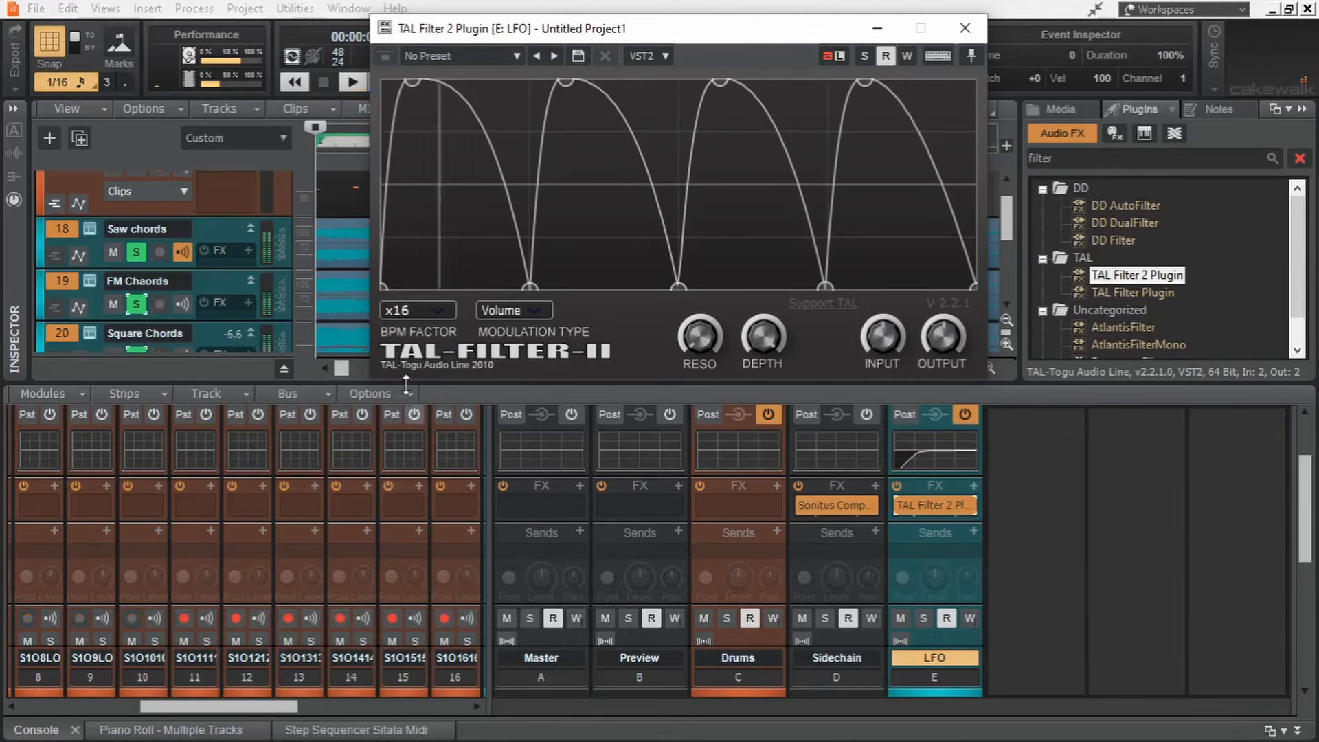
pyautogui.click(435, 308)
pyautogui.click(427, 391)
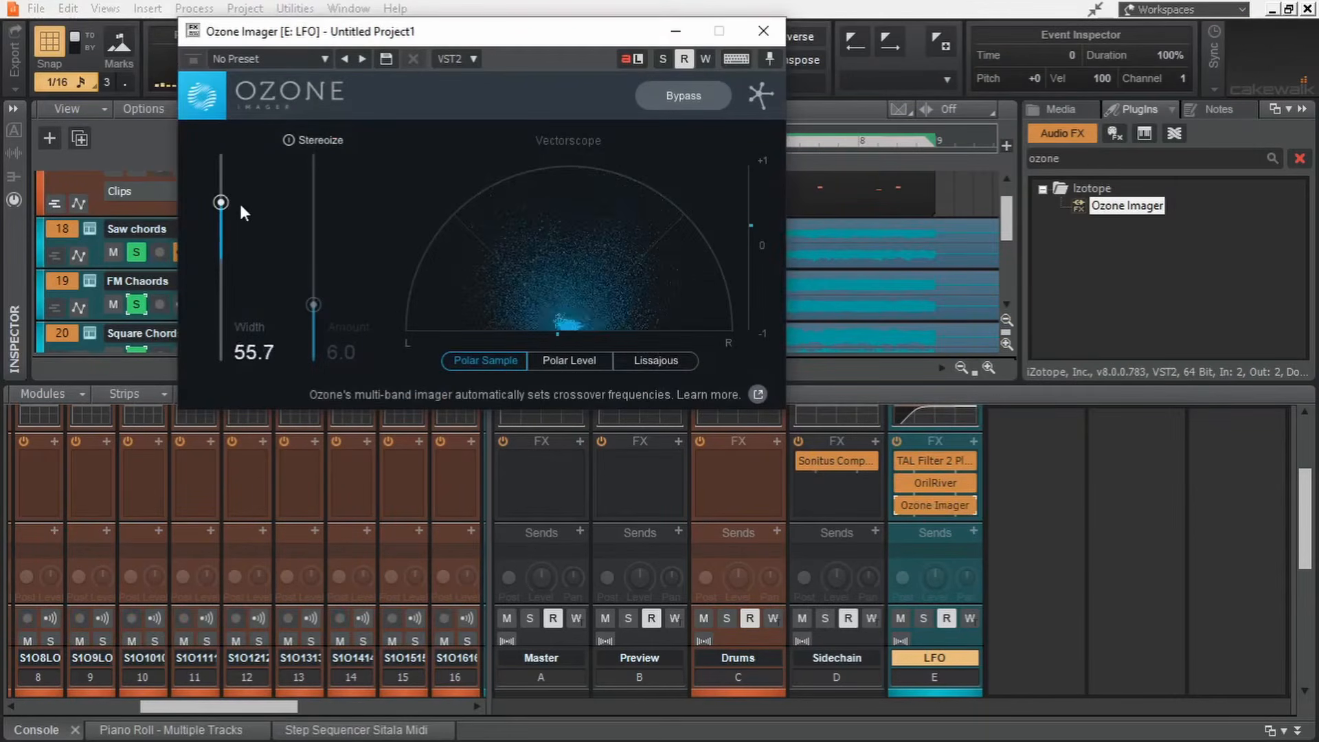
# Increase the stereo width in Ozone Imager and lower OTT's low-band gain on the LFO bus.
pyautogui.moveTo(241, 207); pyautogui.dragTo(247, 176)
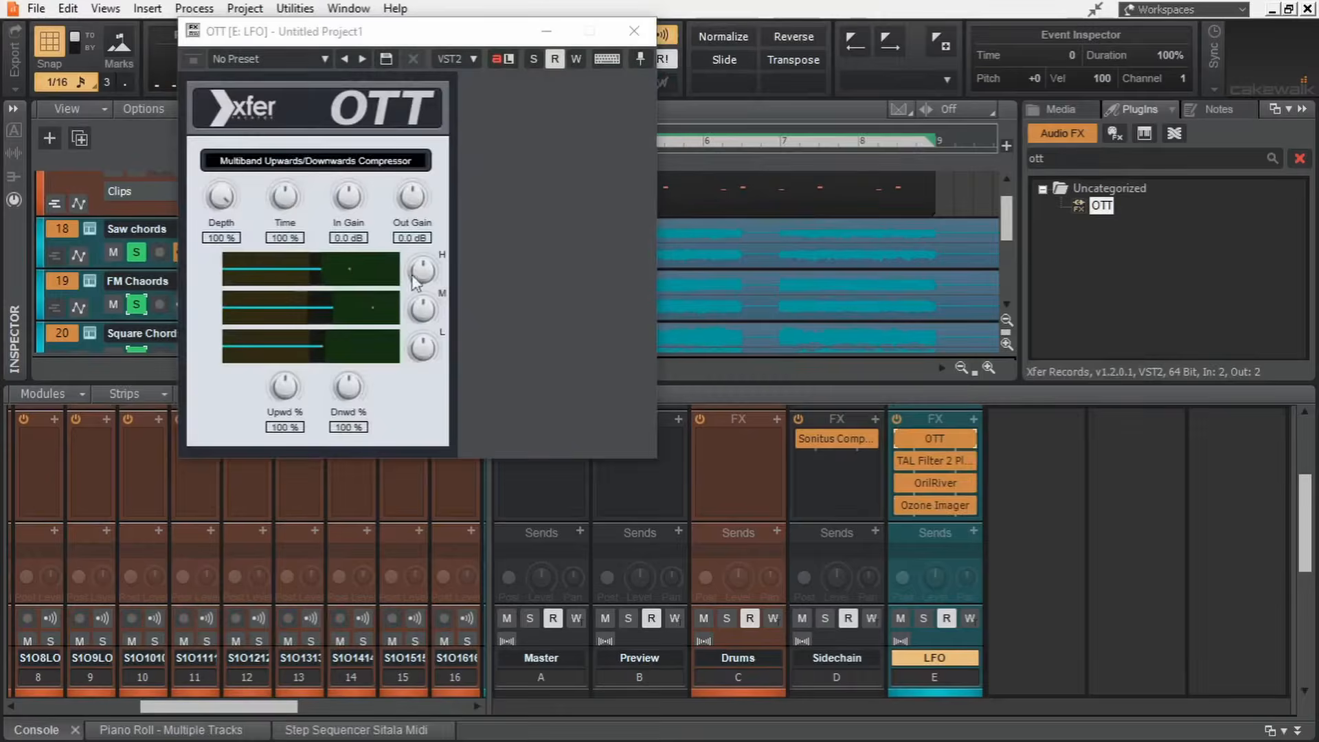
pyautogui.moveTo(426, 349); pyautogui.dragTo(425, 397)
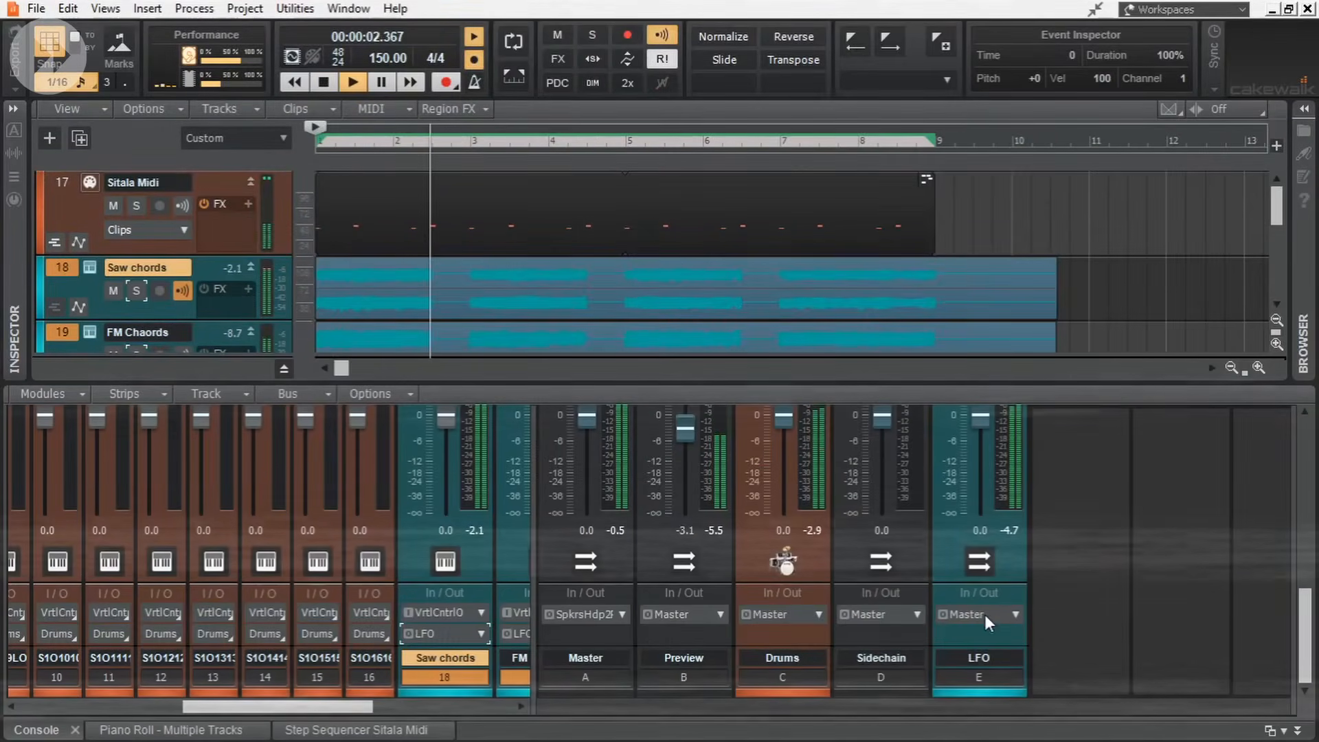
# Route the LFO bus output to the Sidechain bus.
pyautogui.click(983, 614)
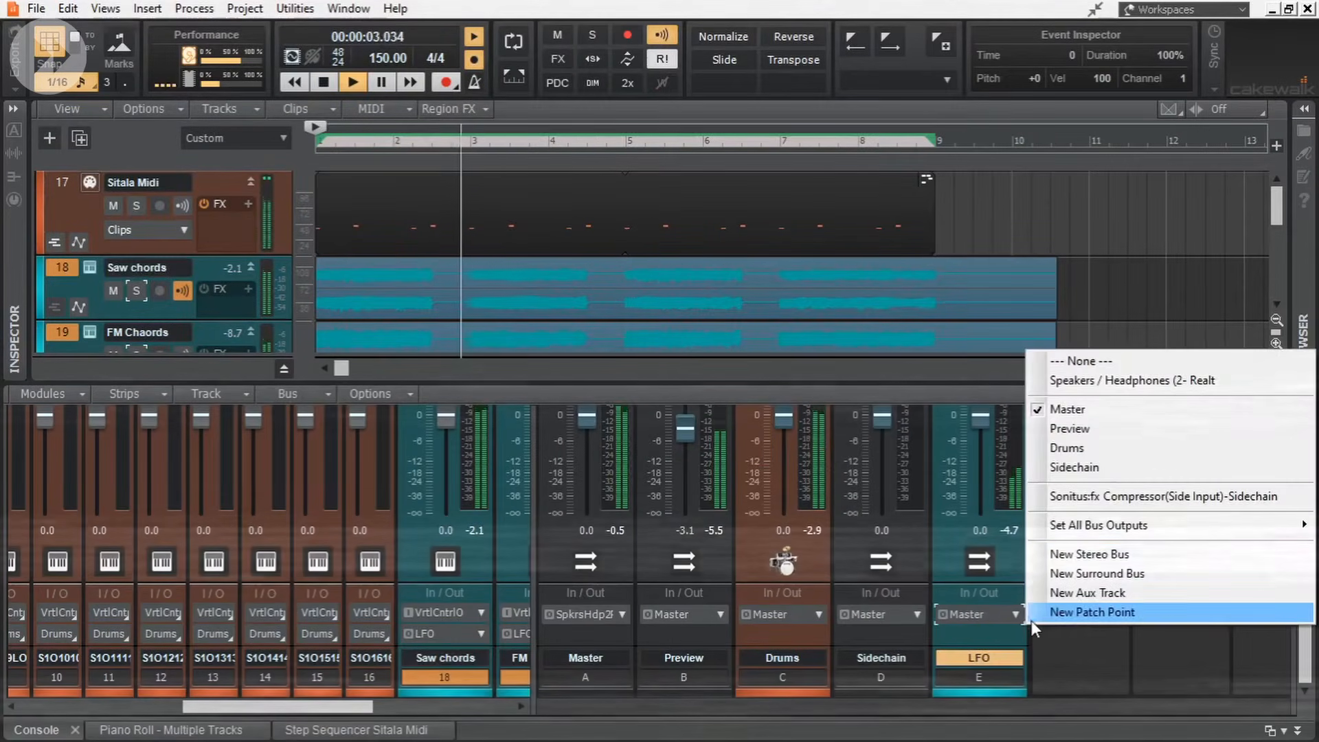
pyautogui.click(1092, 468)
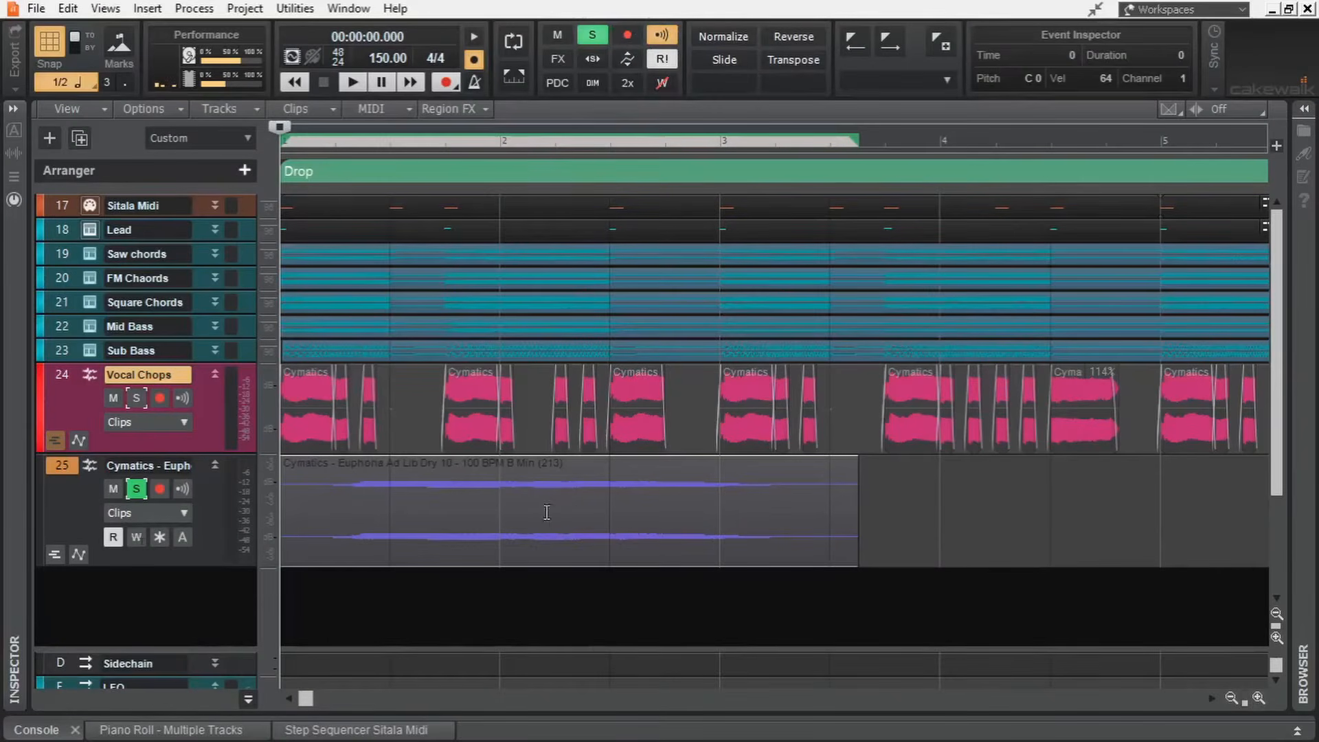
# Transpose the Cymatics Euphoria Ad Lib vocal clip by 2 with Elastique Pro, auditioning it before and after.
pyautogui.press('space')
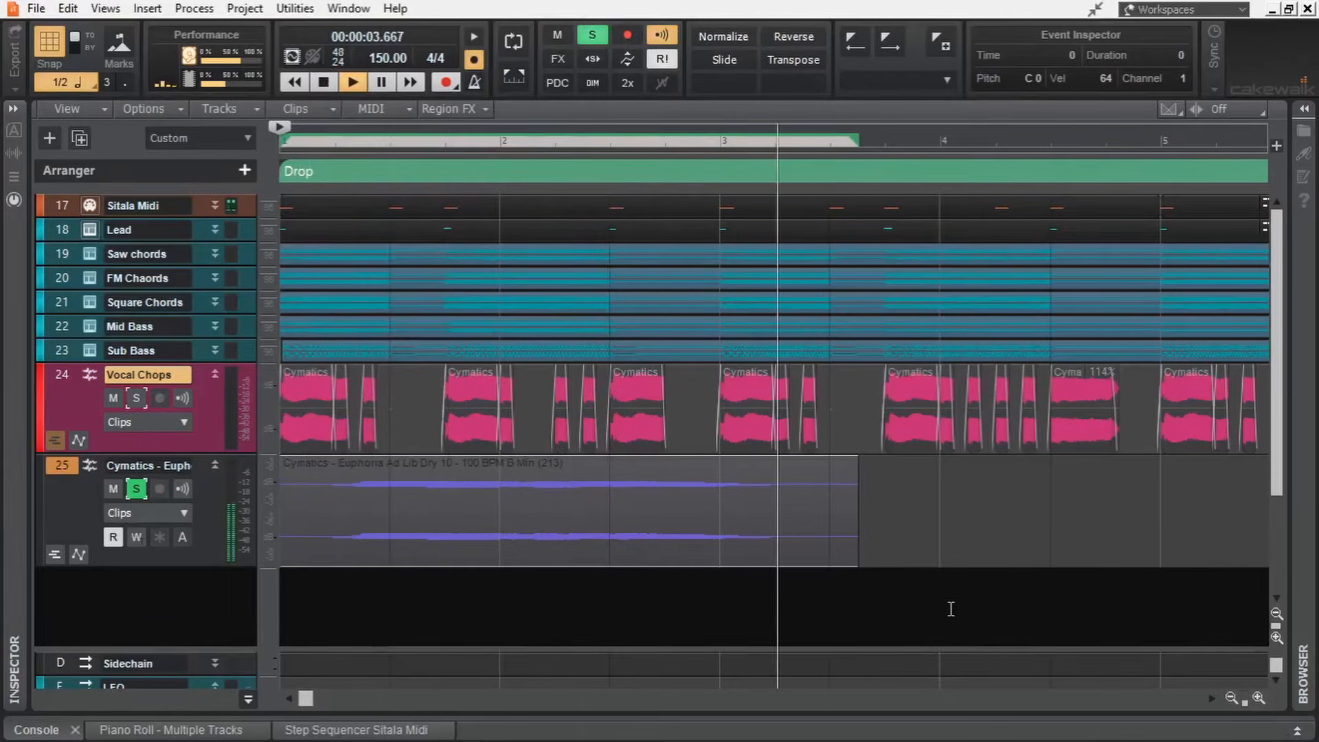
pyautogui.press('space')
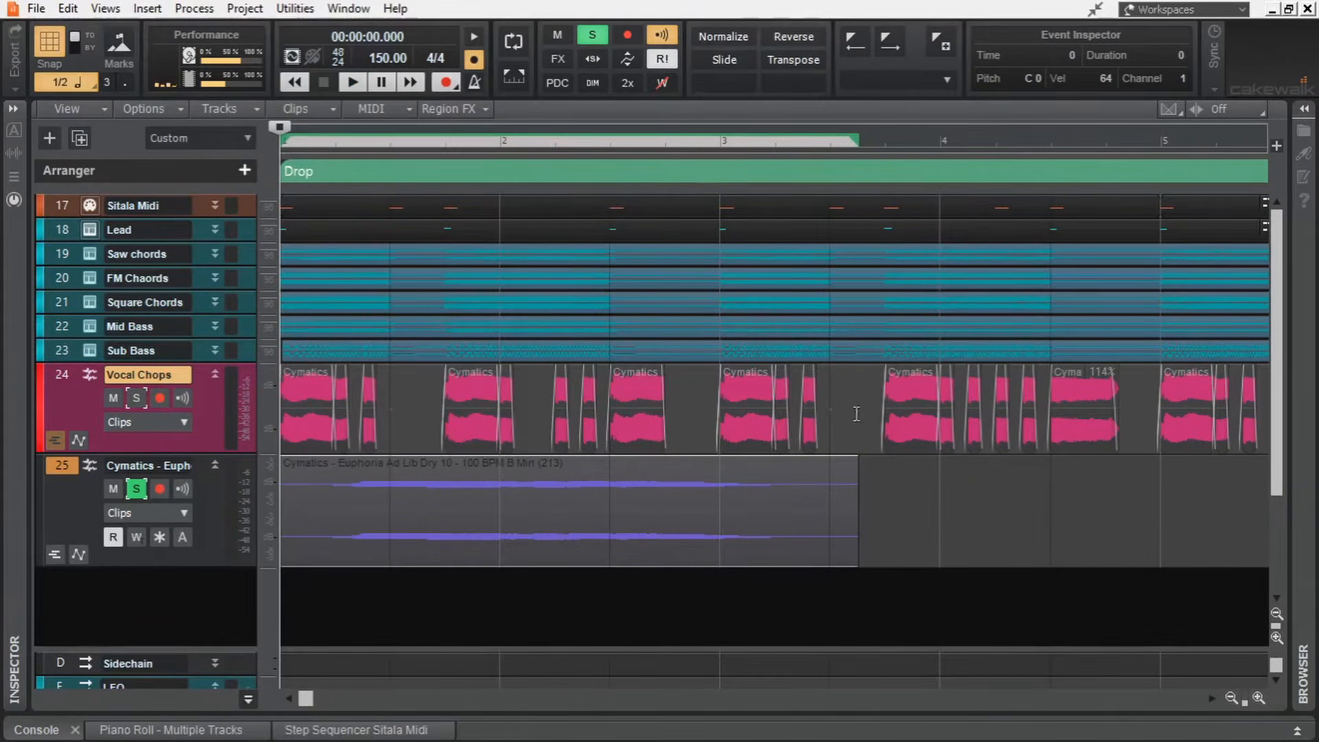
pyautogui.click(797, 60)
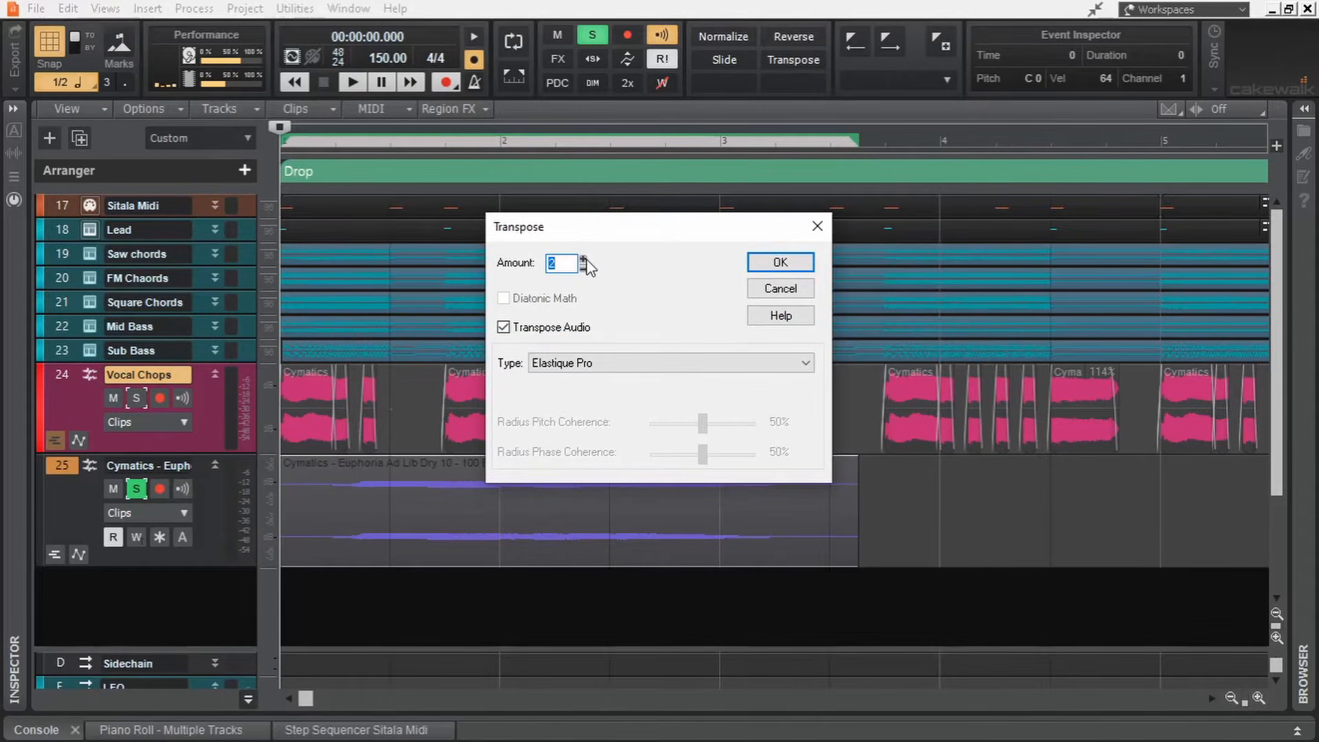
pyautogui.click(781, 262)
pyautogui.press('space')
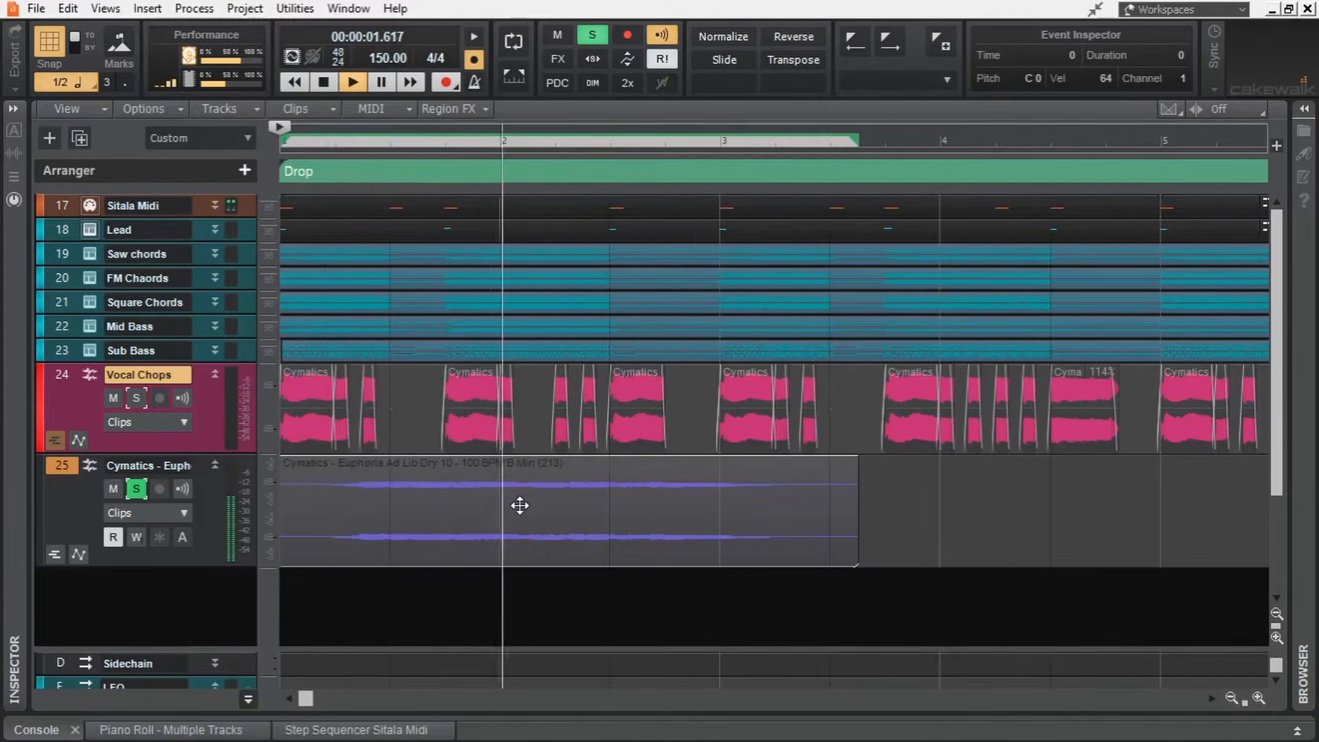
pyautogui.press('space')
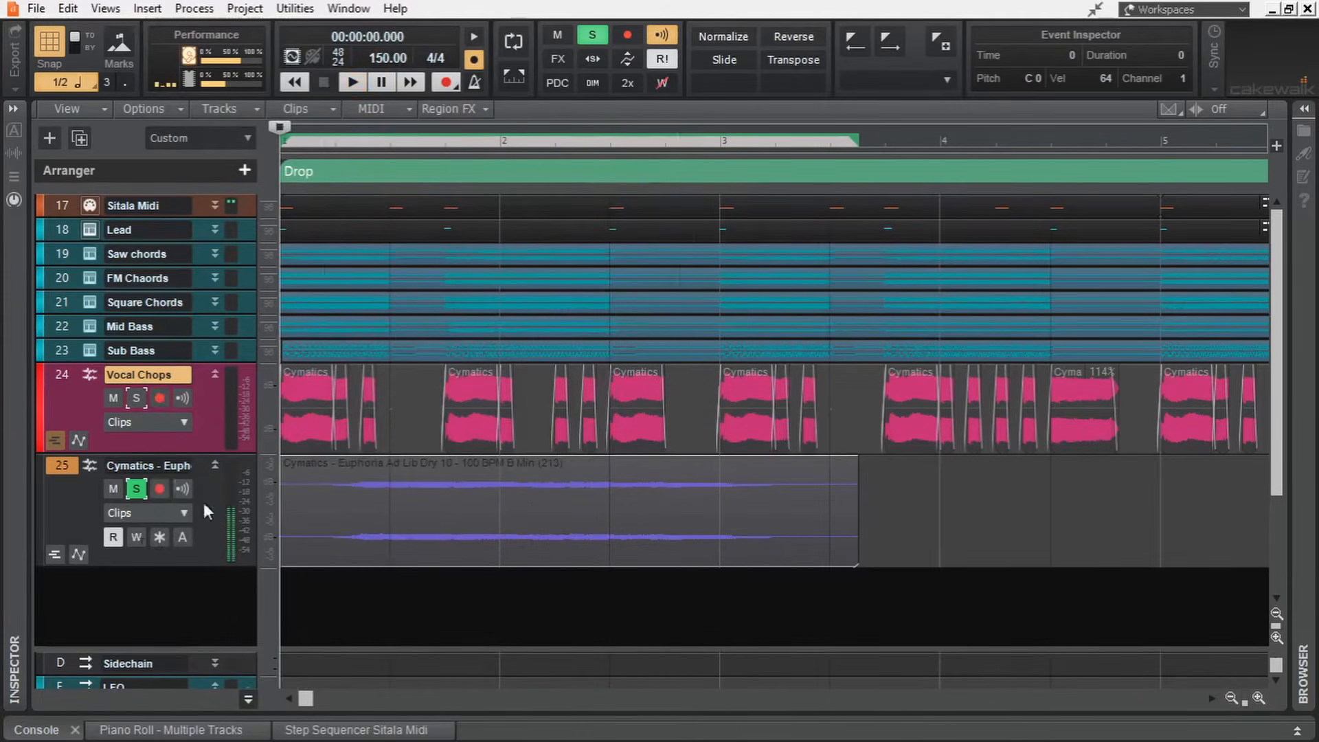
# Switch the solo from the ad lib sample to Vocal Chops, delete the ad lib track and play the chops.
pyautogui.click(136, 489)
pyautogui.click(136, 398)
pyautogui.rightClick(66, 466)
pyautogui.click(233, 411)
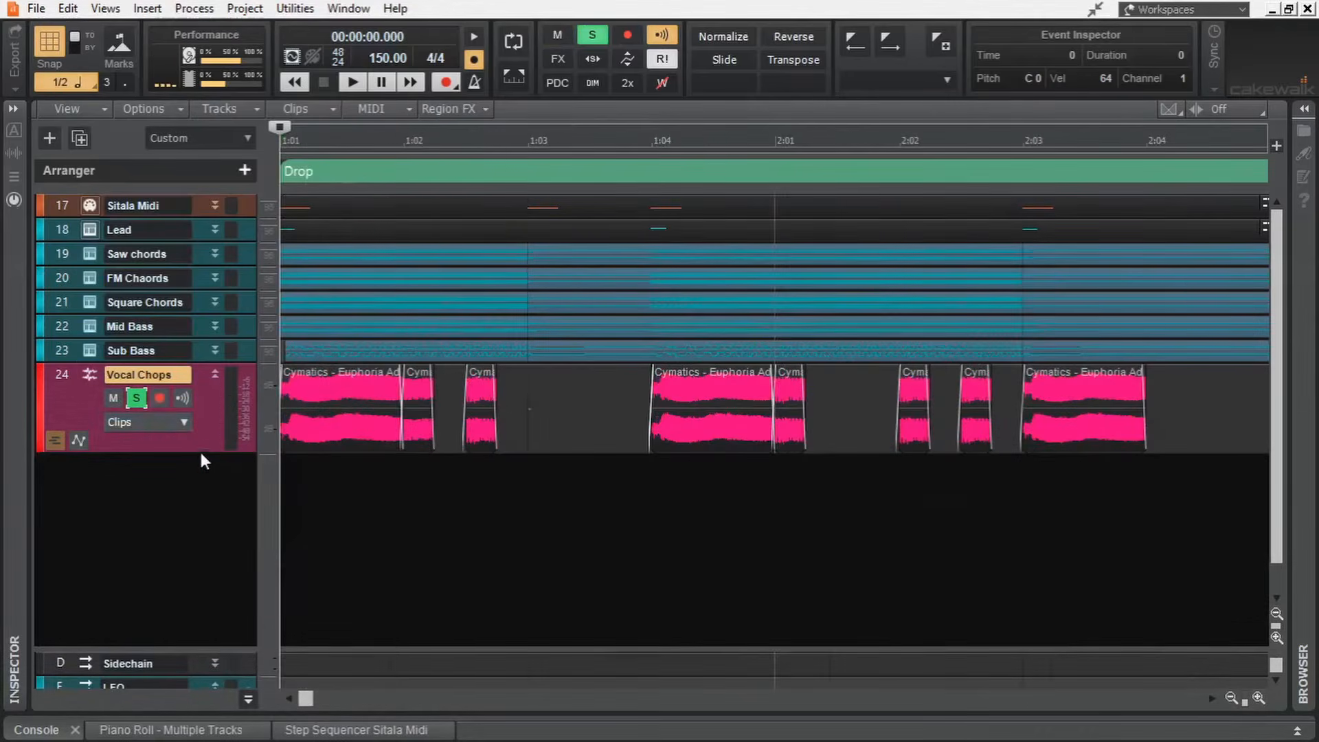
pyautogui.press('space')
# Enlarge the Vocal Chops track and examine its TDR Nova EQ and OrilRiver reverb settings, closing each plugin window.
pyautogui.moveTo(200, 451); pyautogui.dragTo(196, 526)
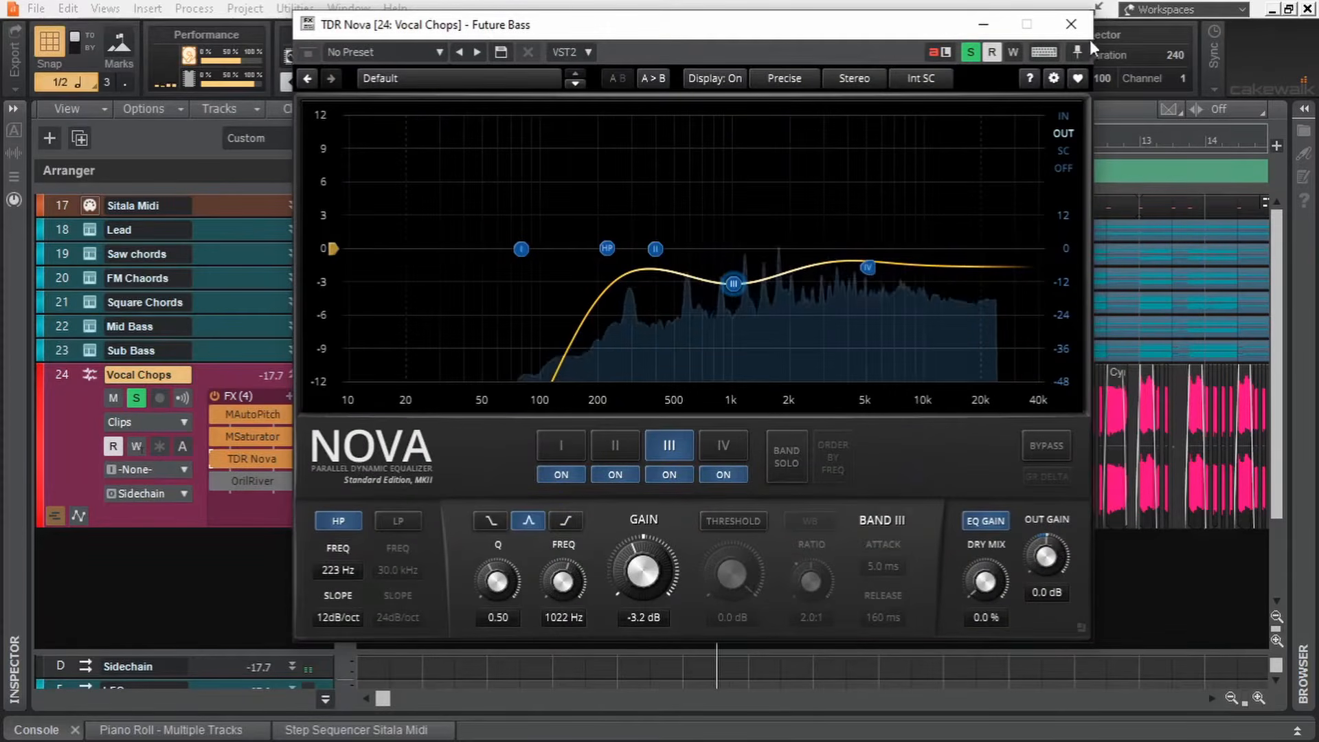
pyautogui.click(1071, 23)
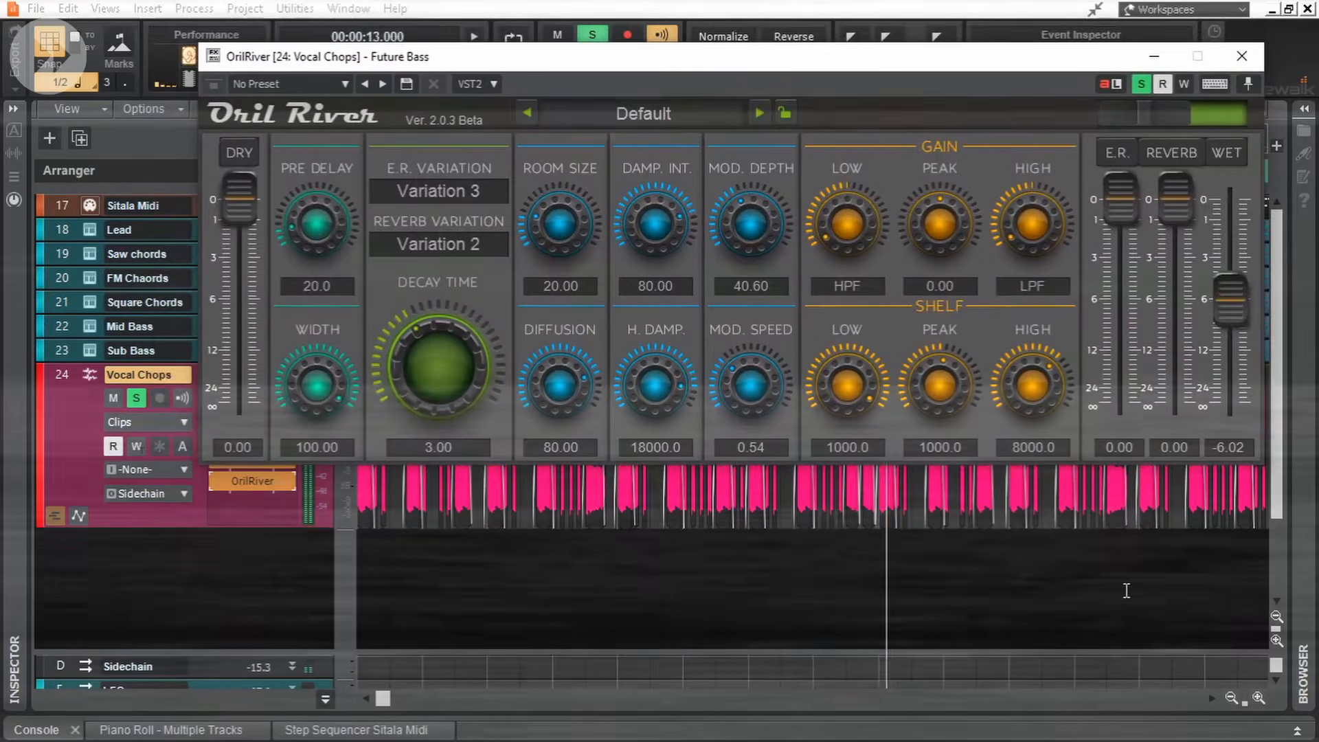
pyautogui.click(1241, 57)
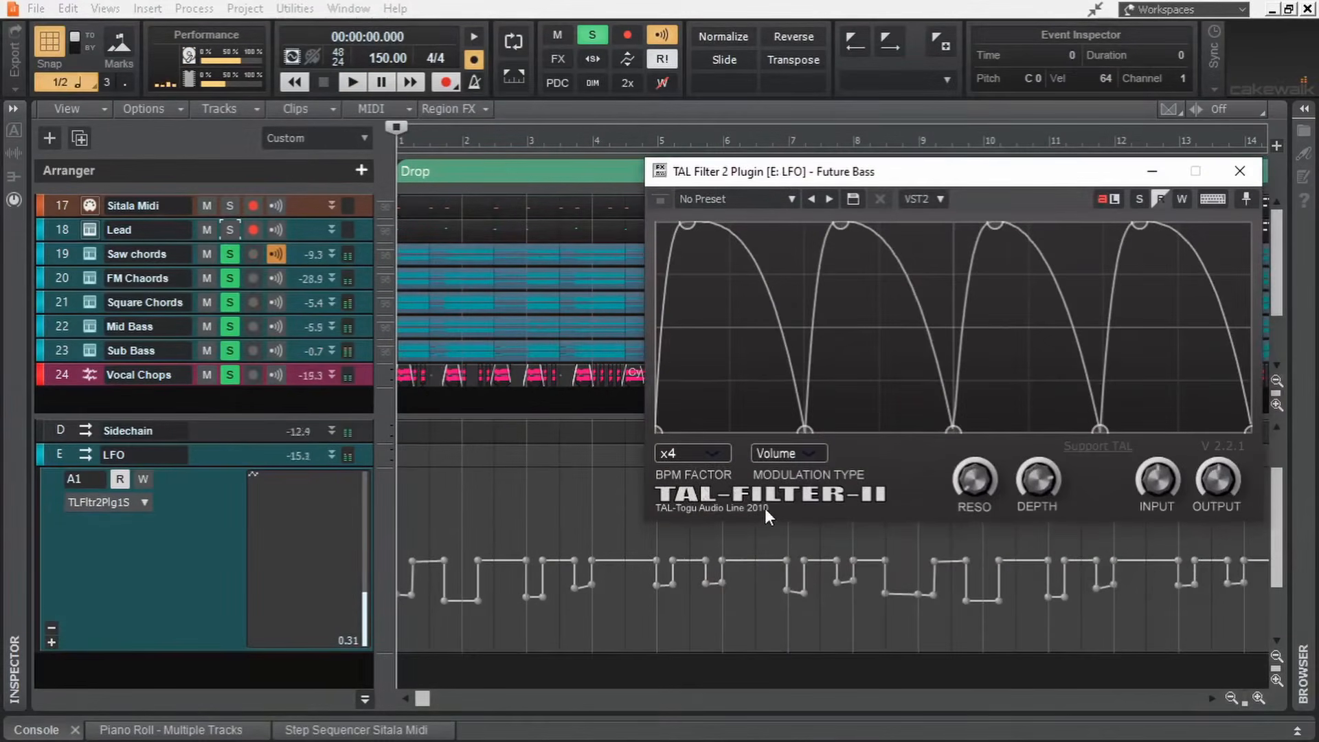
# Play the drop with the automated TAL-Filter-II volume modulation on the LFO bus and close the filter window.
pyautogui.press('space')
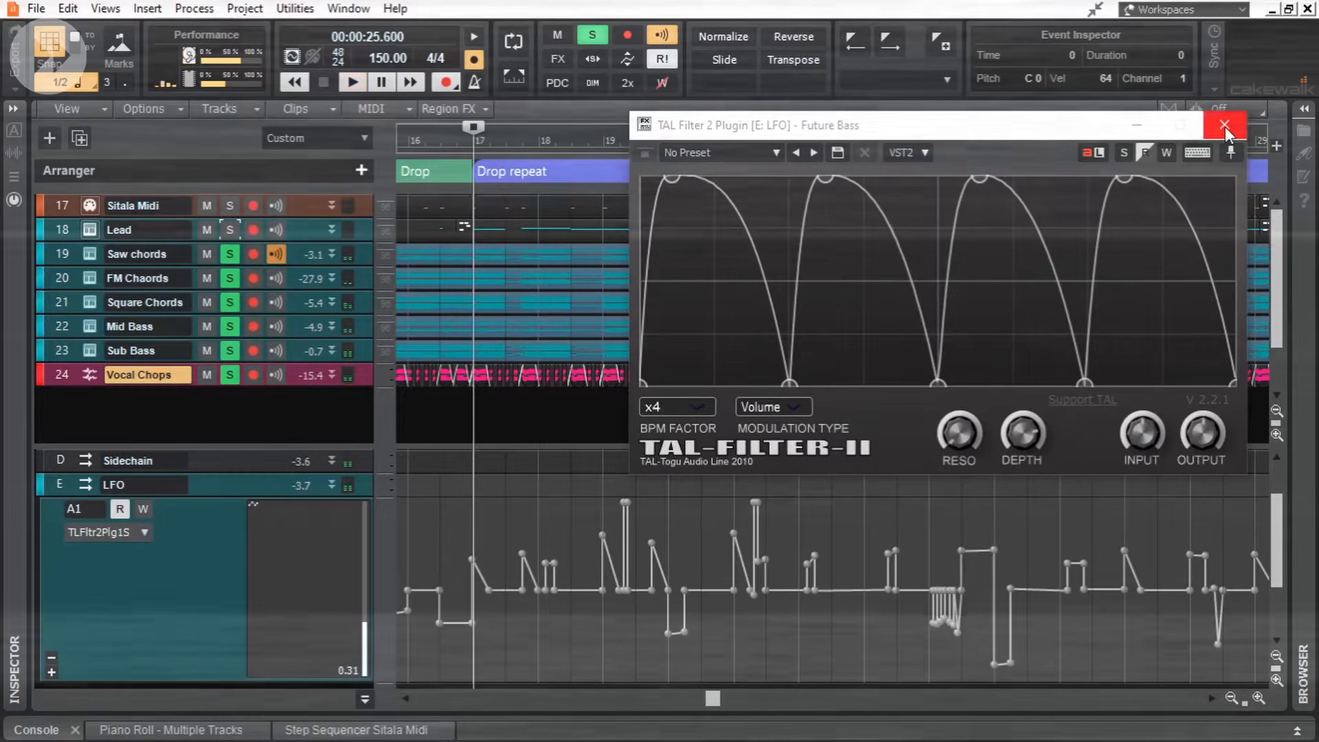
pyautogui.click(1224, 124)
# Open the Lead track's notes in the piano roll and audition its melody in solo from bar 1.
pyautogui.doubleClick(477, 227)
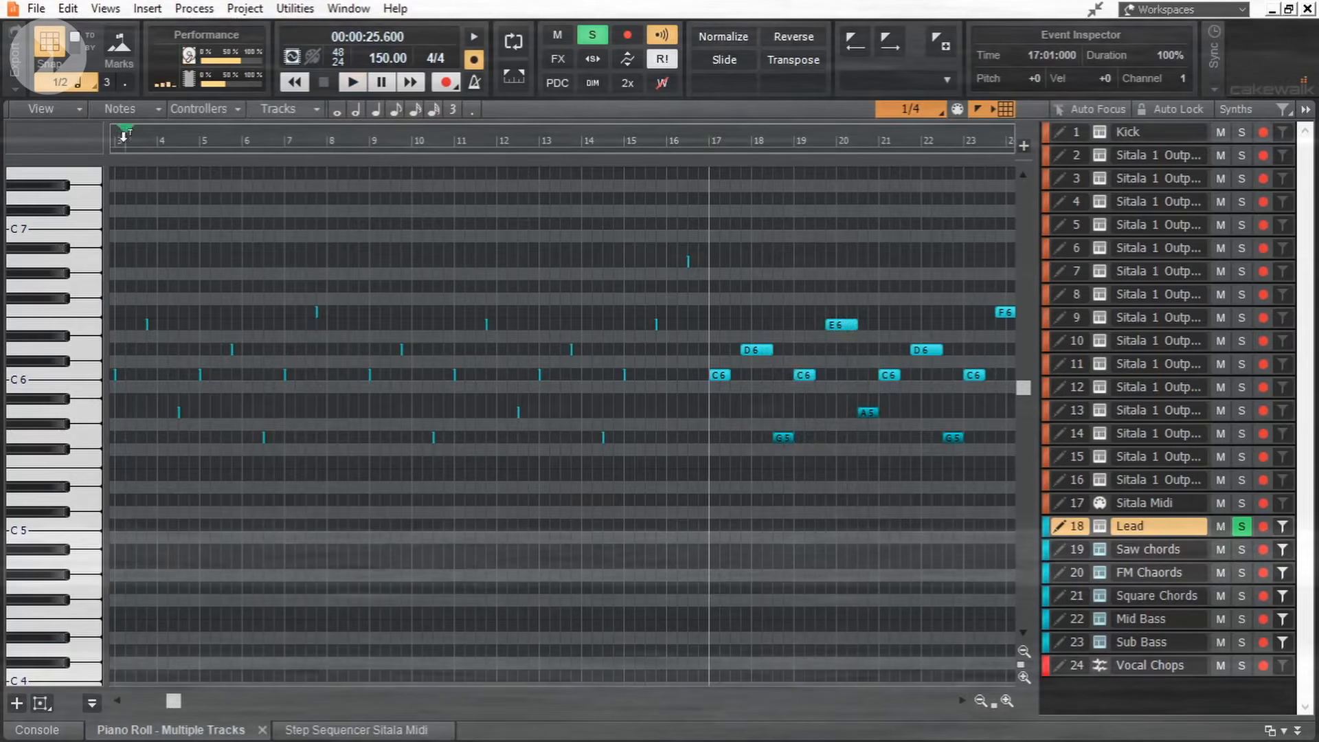
pyautogui.moveTo(123, 135); pyautogui.dragTo(37, 161)
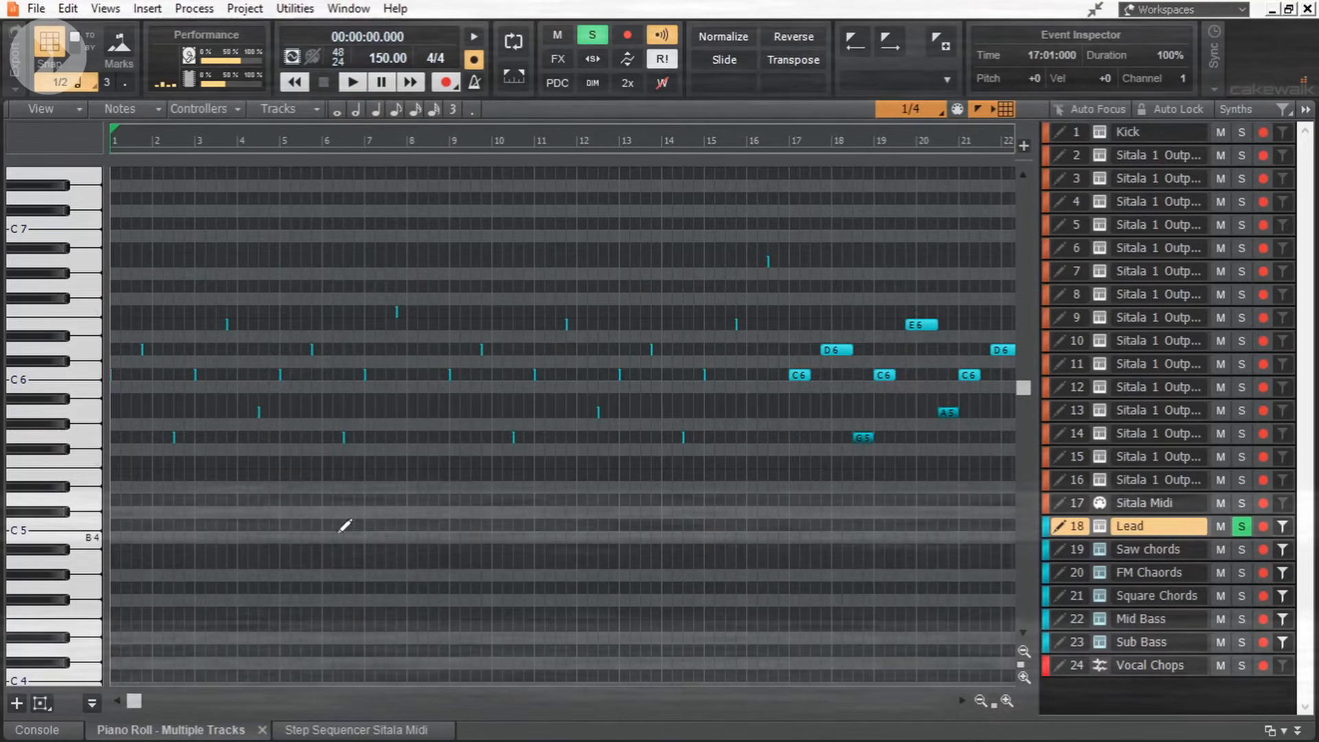
pyautogui.press('space')
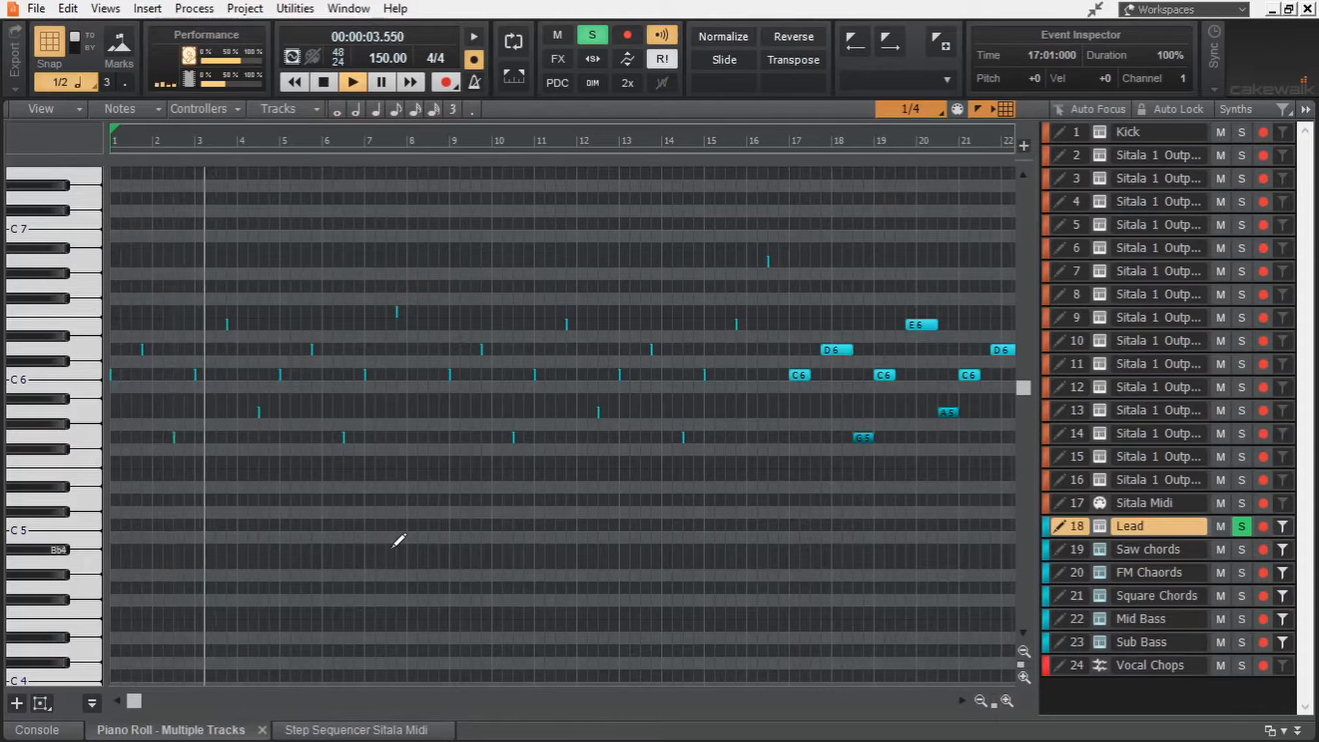
pyautogui.press('space')
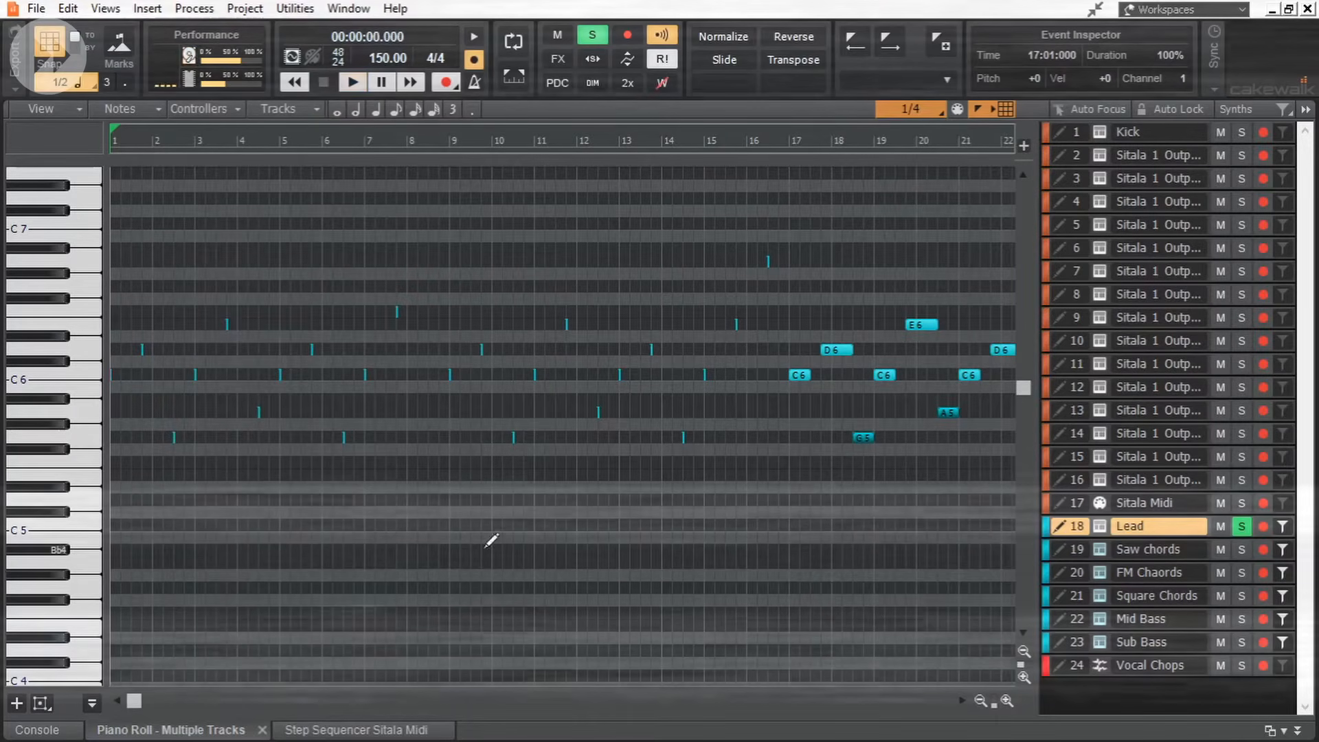
# Solo the Lead with the chord and bass tracks, play from bar 17, and close the piano roll.
pyautogui.click(1242, 526)
pyautogui.keyDown('ctrl'); pyautogui.click(1243, 617); pyautogui.keyUp('ctrl')
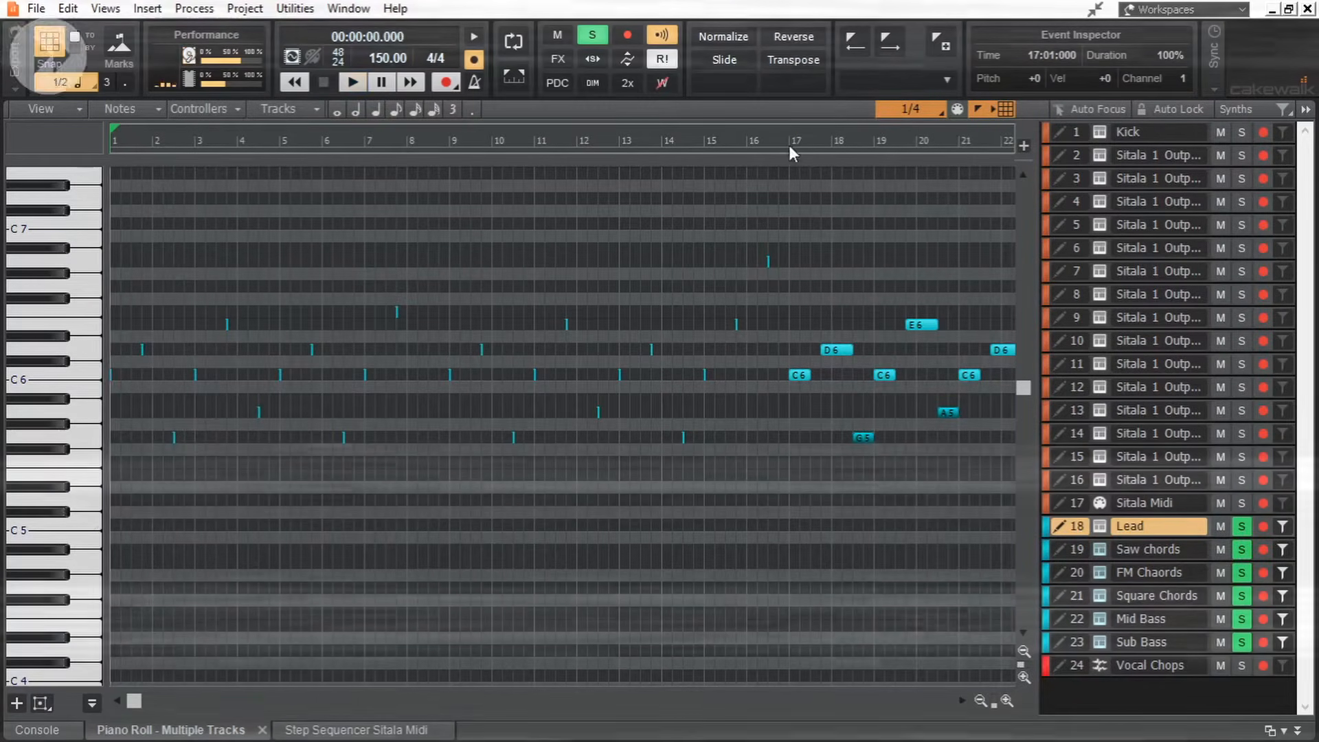
pyautogui.click(789, 146)
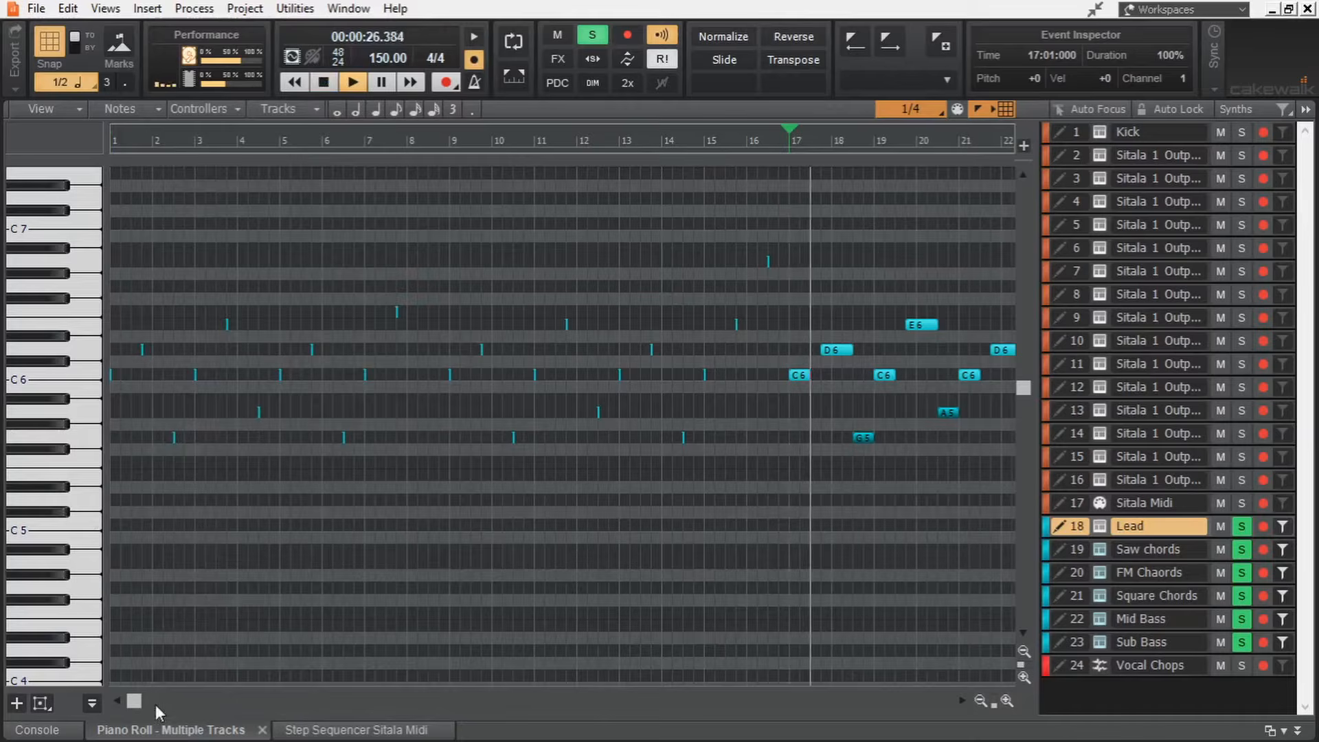
pyautogui.moveTo(138, 702); pyautogui.dragTo(371, 728)
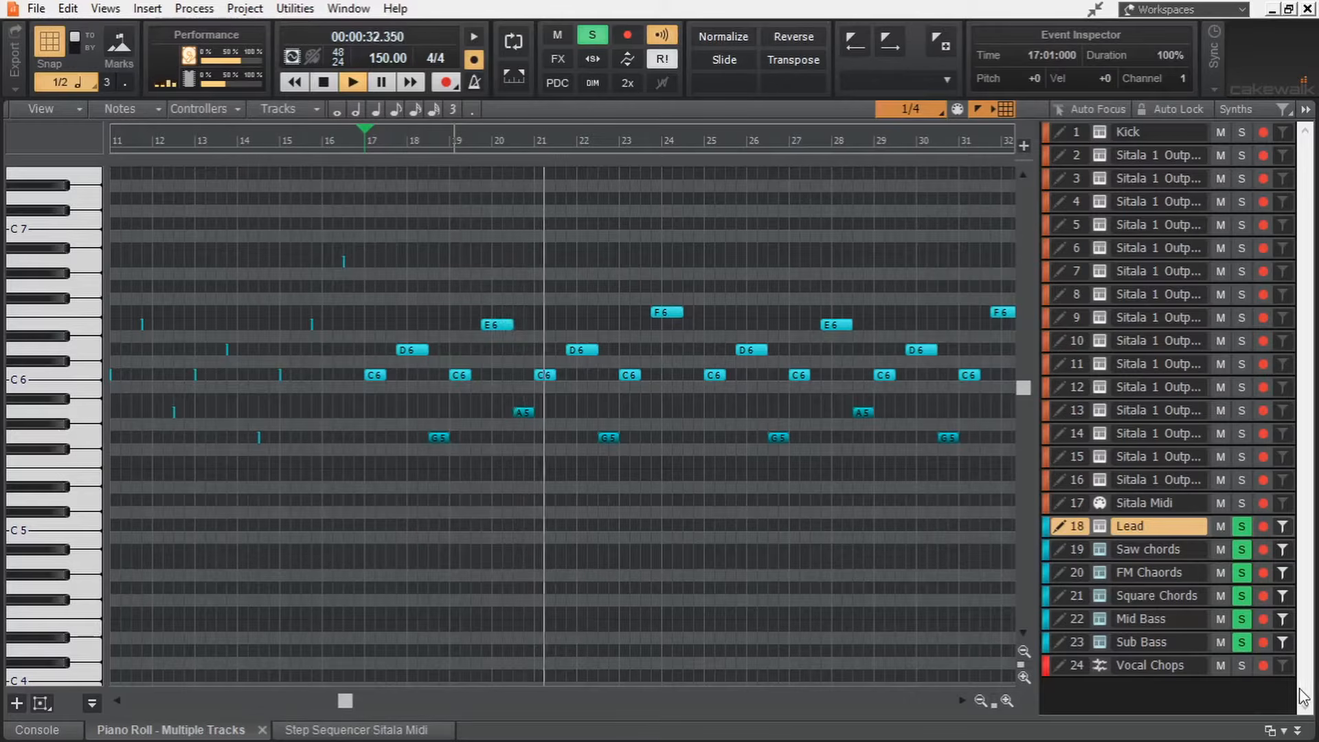
pyautogui.click(1295, 728)
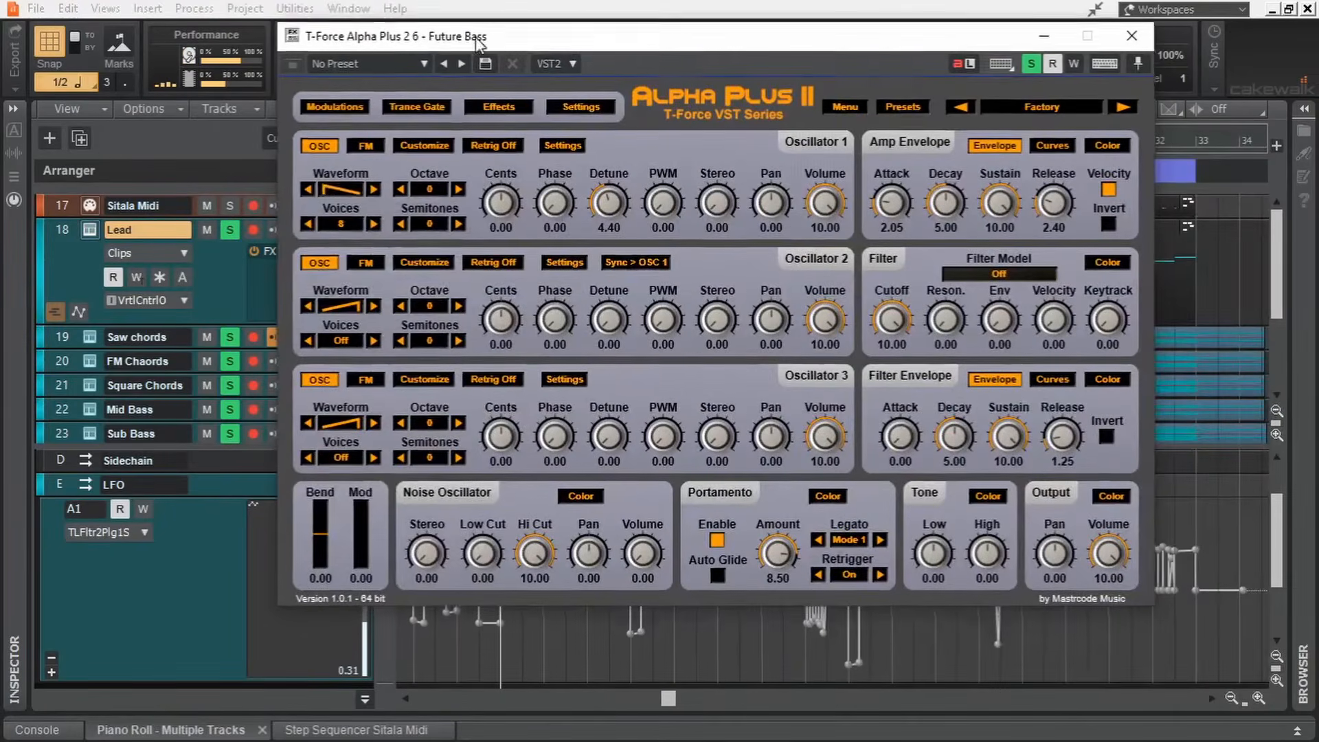
# Examine the Lead synth's Oscillator 1 waveform choices, leaving Ramp selected, and view its effects page.
pyautogui.click(341, 193)
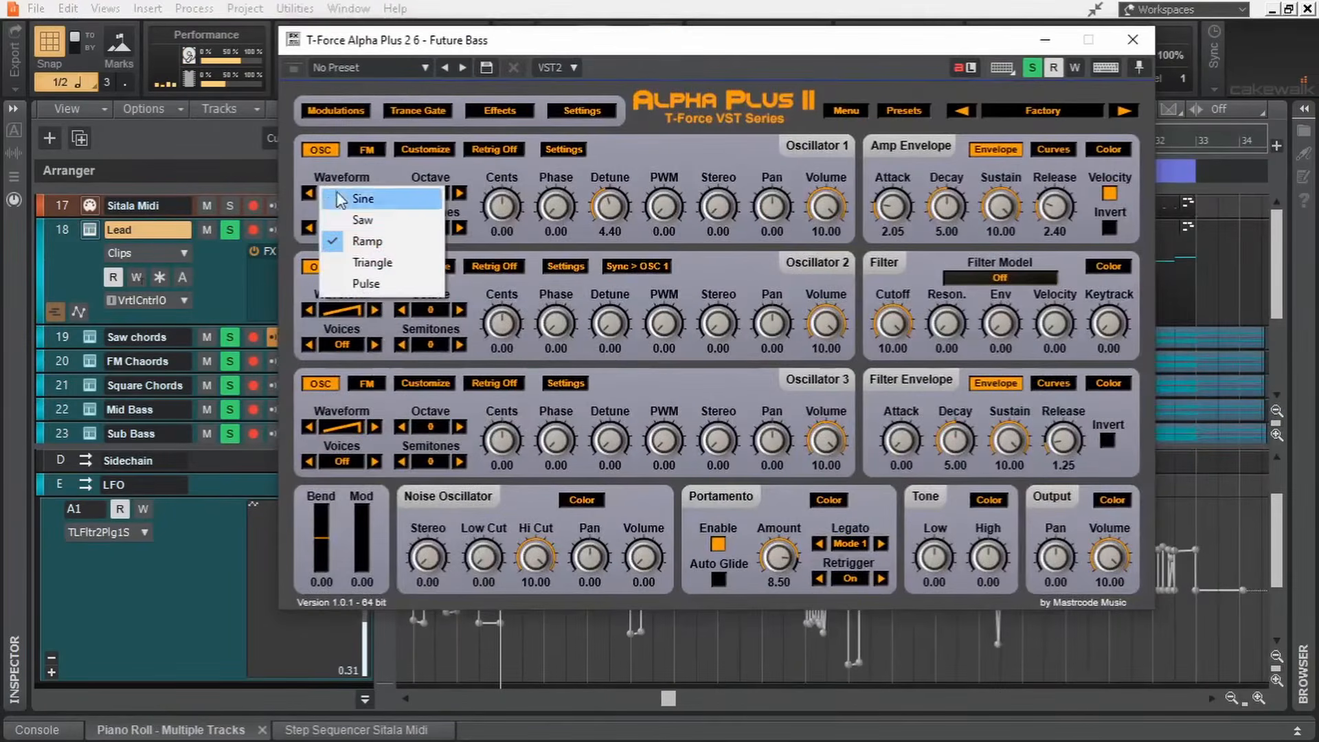
pyautogui.click(698, 67)
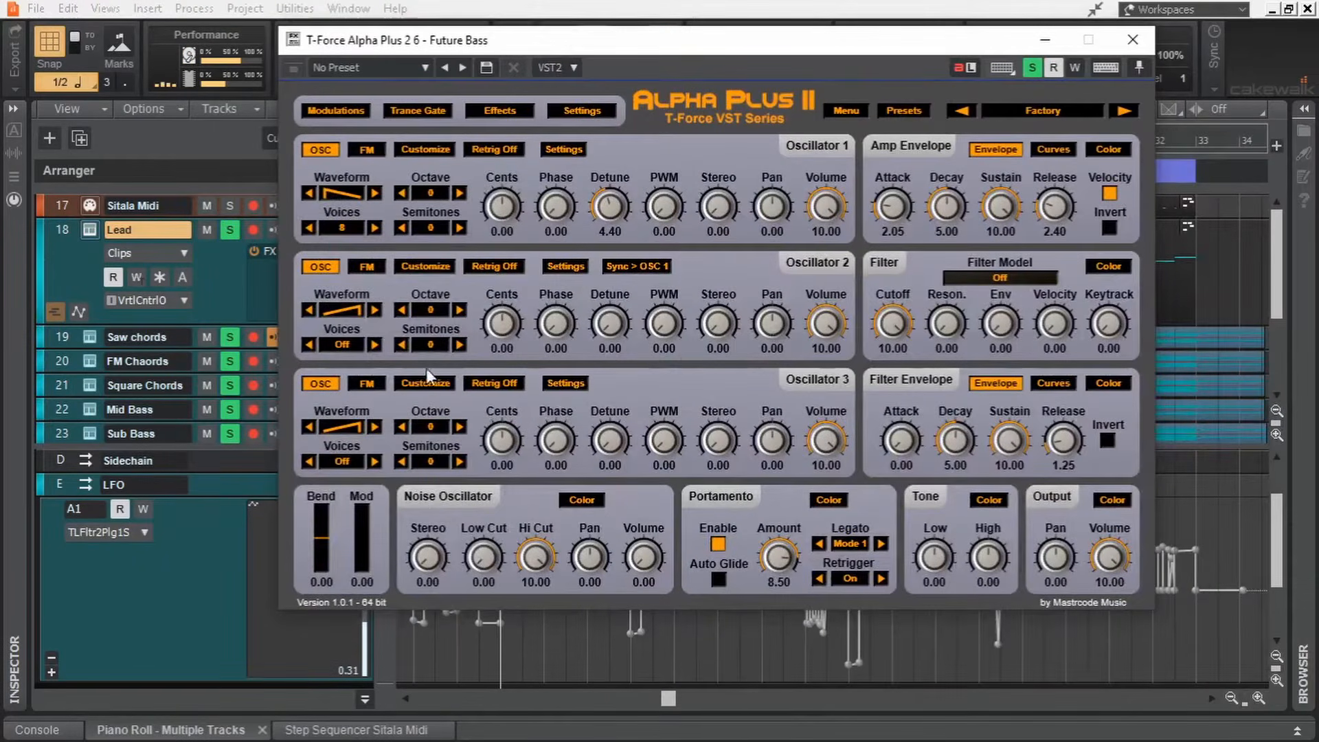
pyautogui.click(500, 111)
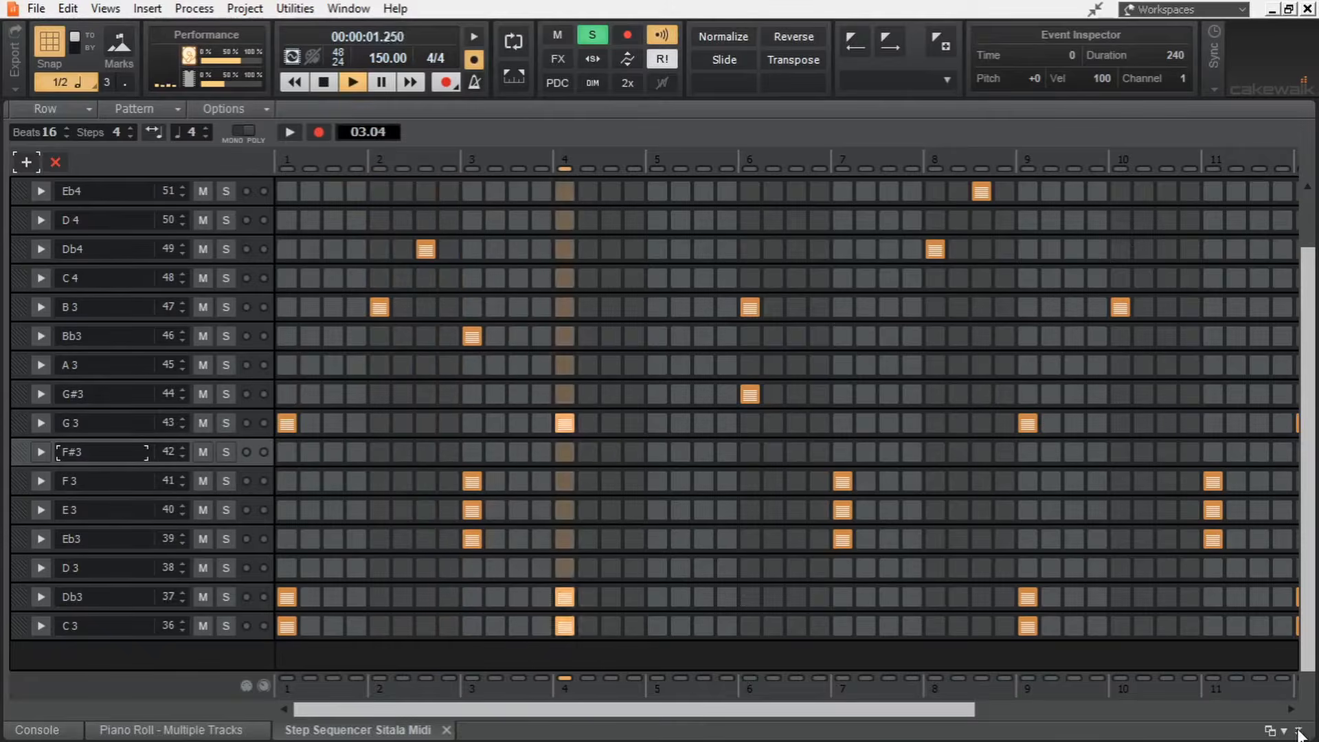
# Close the step sequencer and audition the two reversed Titan kicks alone and together with the Sitala Midi drums.
pyautogui.click(1297, 732)
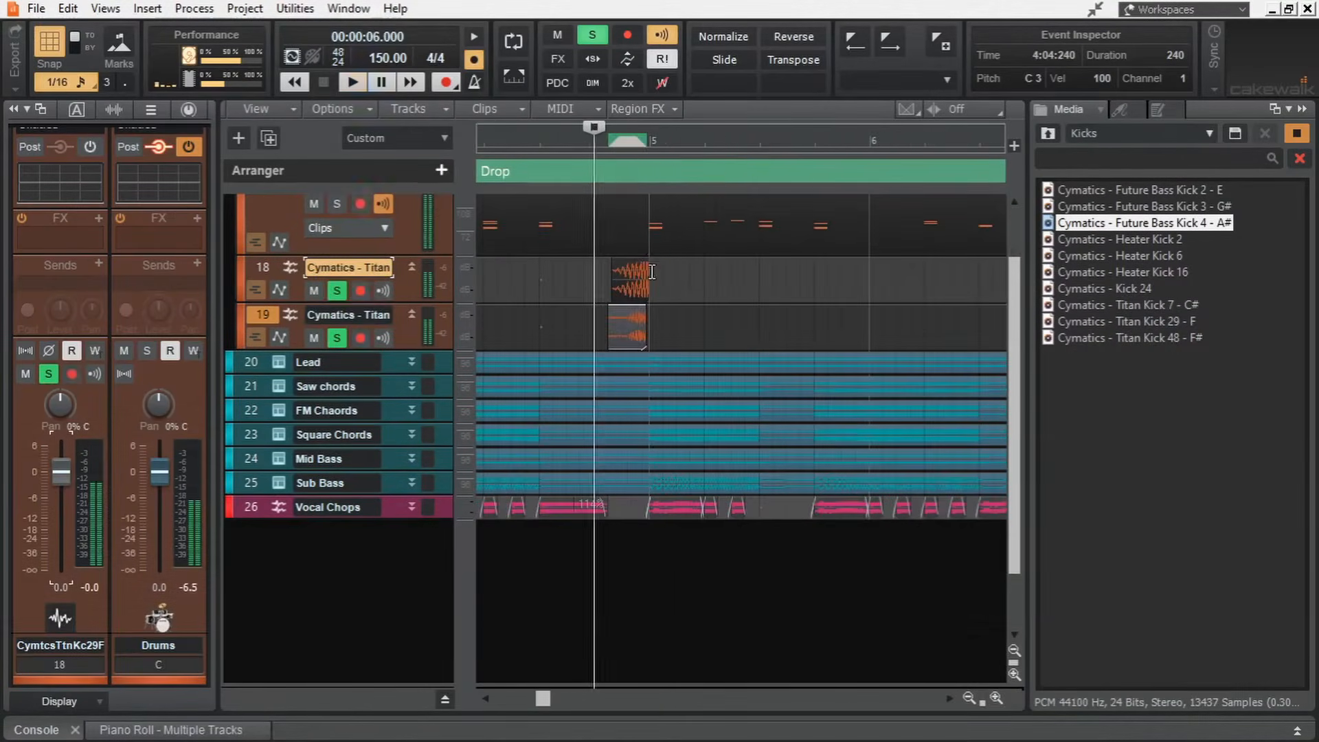
pyautogui.press('space')
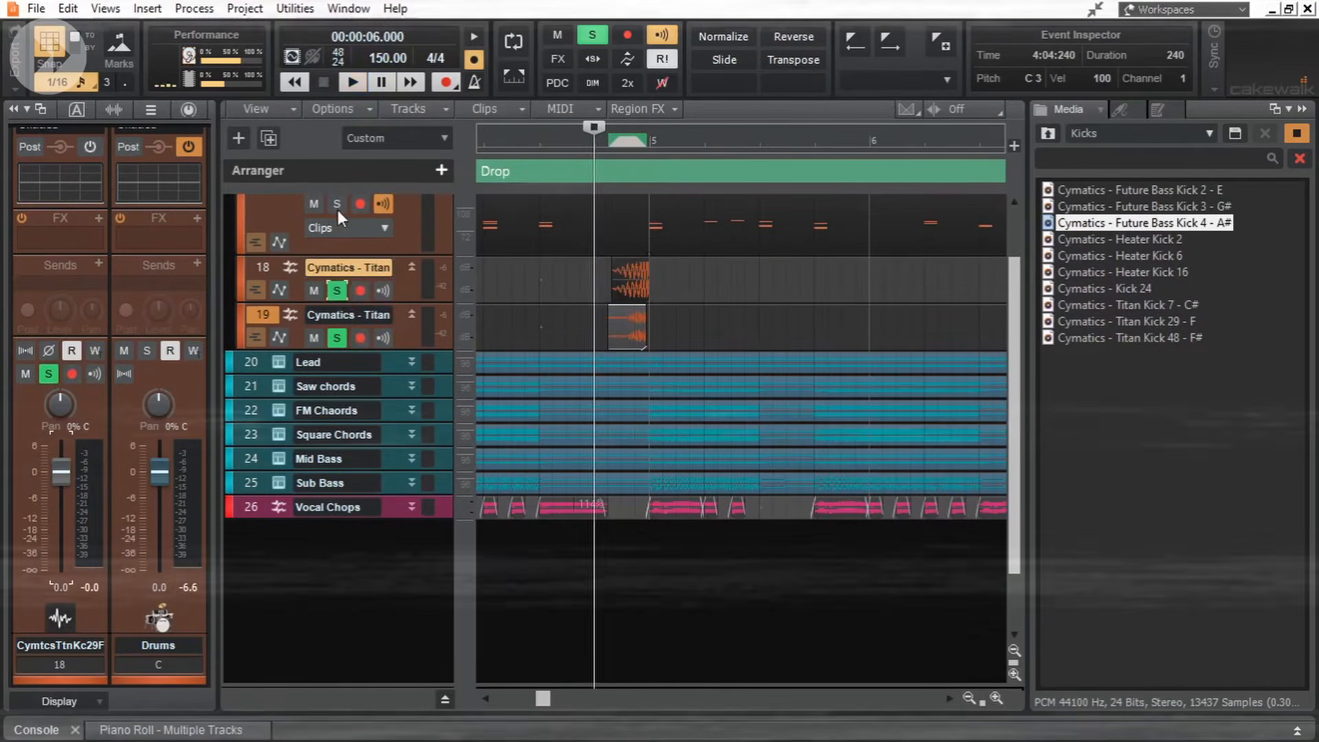
pyautogui.click(337, 205)
pyautogui.press('space')
# Move the Cymatics Heater loop slice on track 26 to start at bar 2.
pyautogui.scroll(-1, 697, 325)
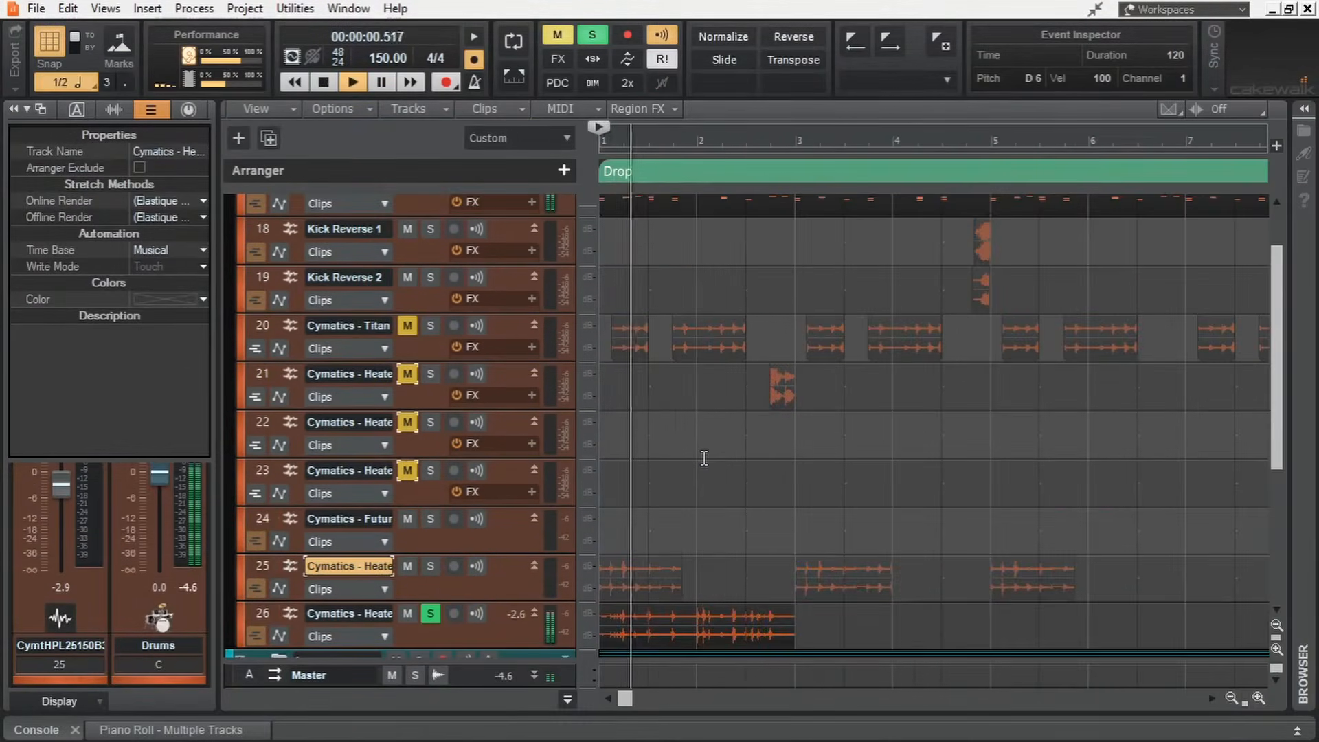
pyautogui.scroll(-2, 705, 458)
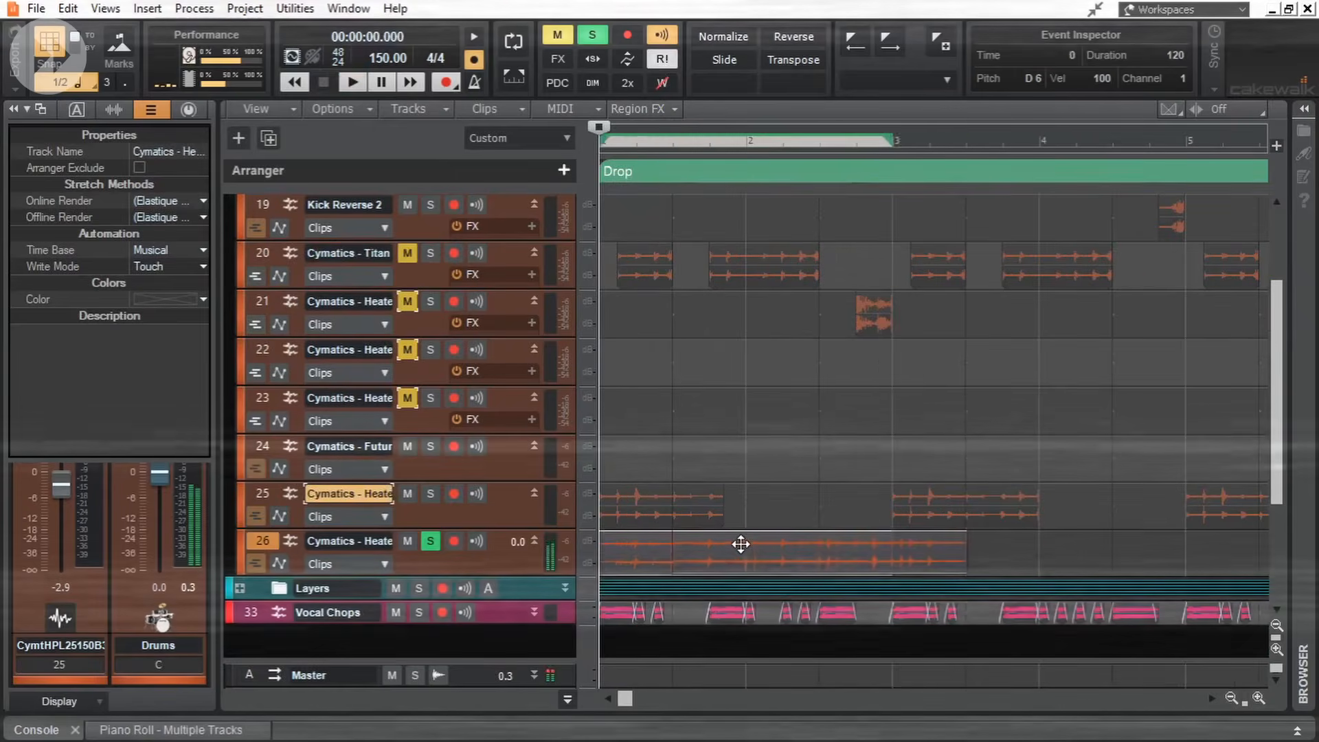
pyautogui.moveTo(740, 543); pyautogui.dragTo(825, 545)
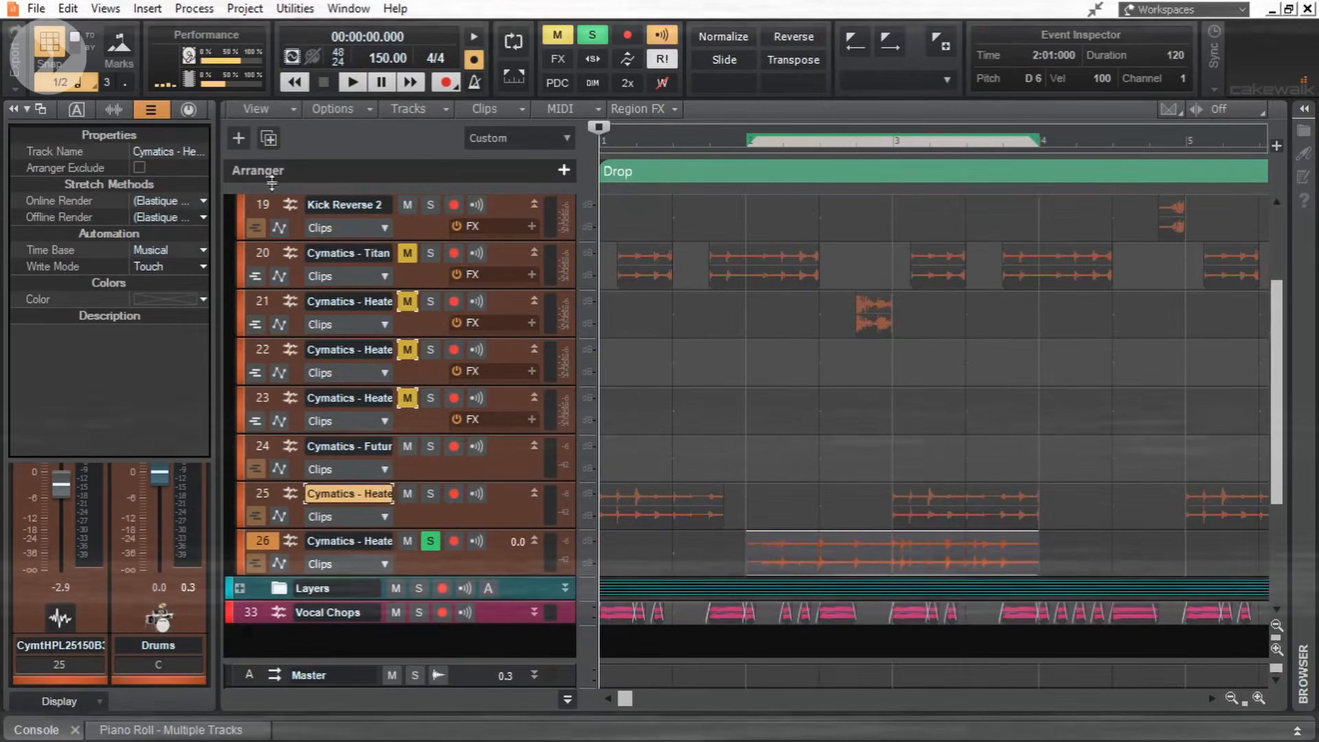
# Set the snap to 1/4, move the longer Heater loop slice on track 26 to bar 3 and start playback.
pyautogui.click(61, 81)
pyautogui.click(41, 192)
pyautogui.moveTo(788, 542); pyautogui.dragTo(937, 564)
pyautogui.press('space')
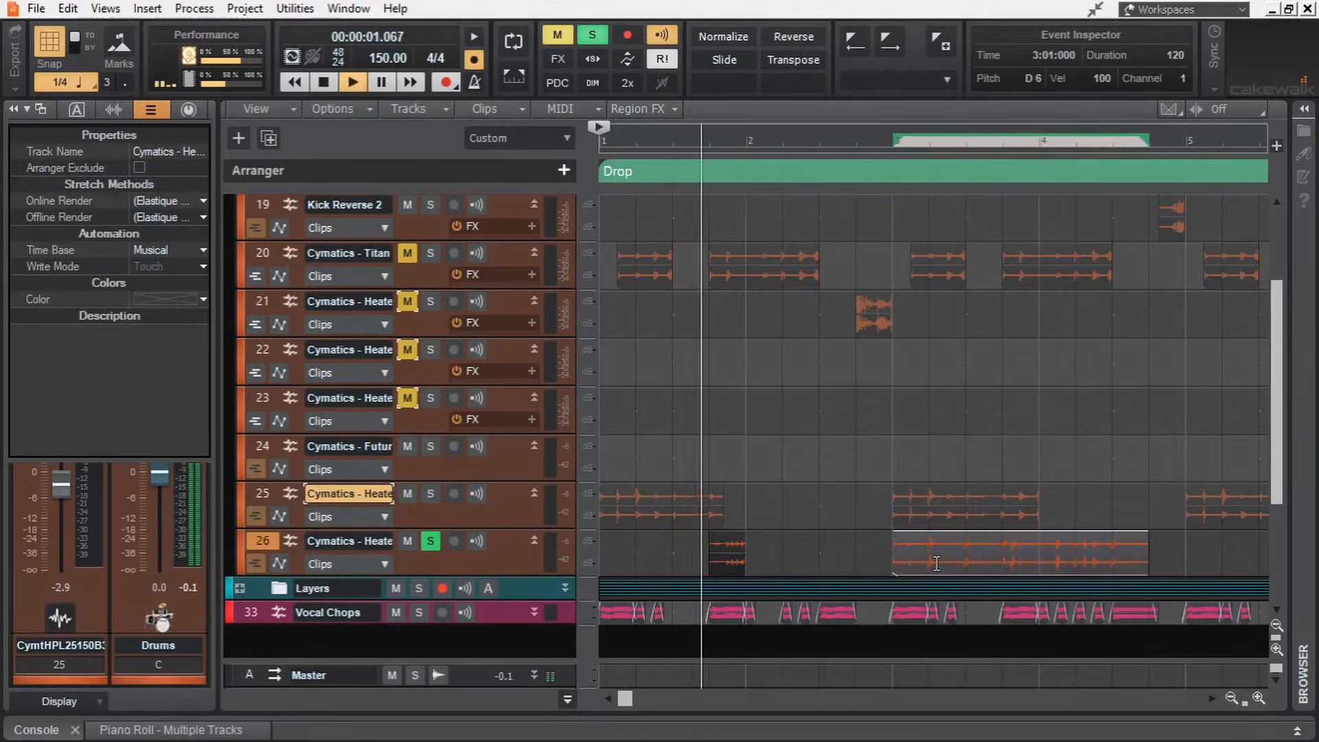
# Move the short Heater loop slice on track 26 earlier in bar 1 and audition its new position.
pyautogui.press('space')
pyautogui.moveTo(727, 540); pyautogui.dragTo(672, 538)
pyautogui.press('space')
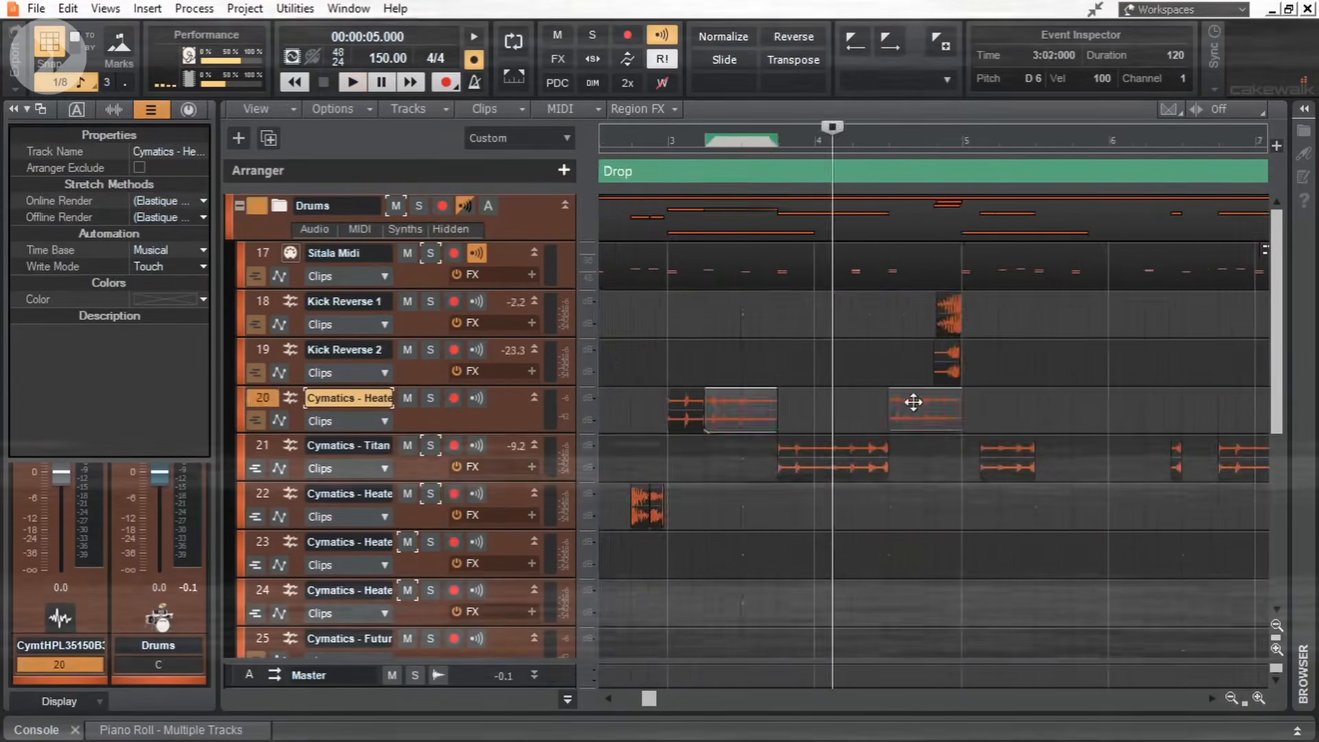
# Move the Heater loop slice in the second half of bar 4 on track 20 to an earlier position.
pyautogui.moveTo(913, 398); pyautogui.dragTo(803, 464)
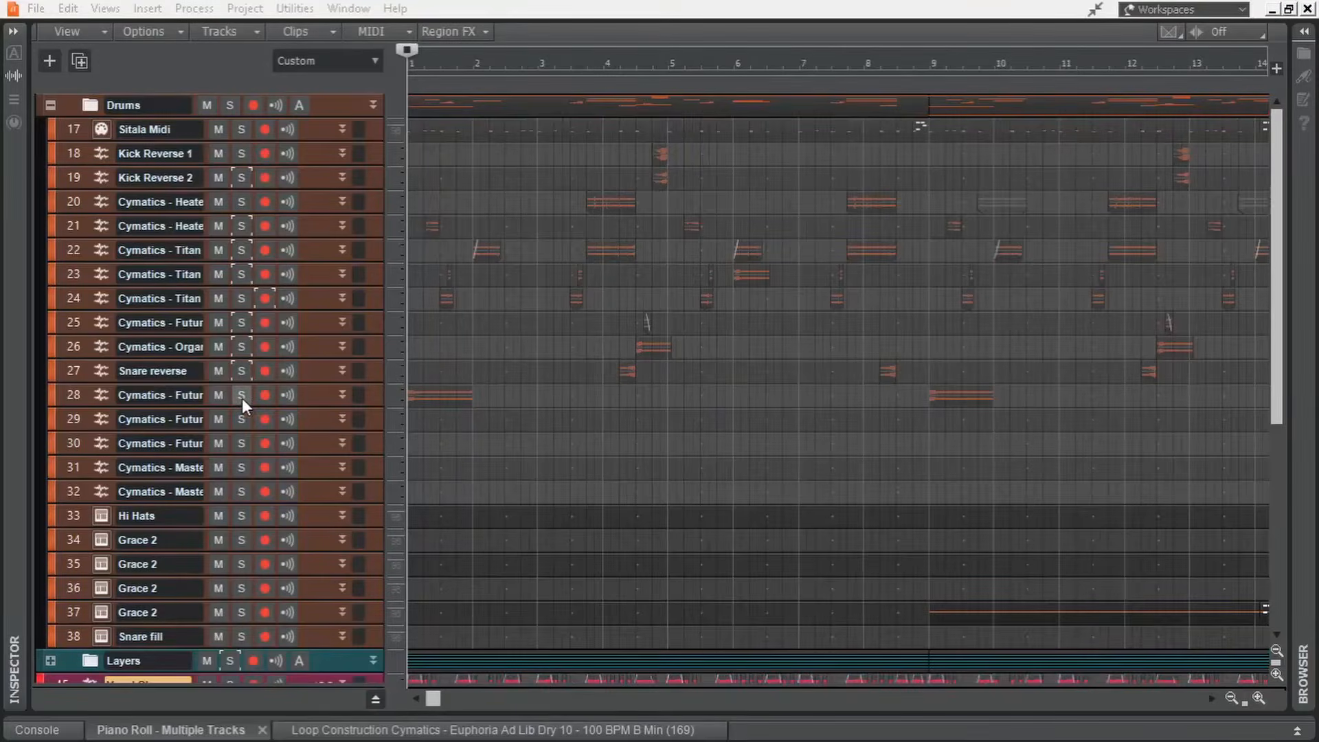
# Audition the Cymatics percussion layers on tracks 28, 21 and 22 in solo.
pyautogui.click(242, 398)
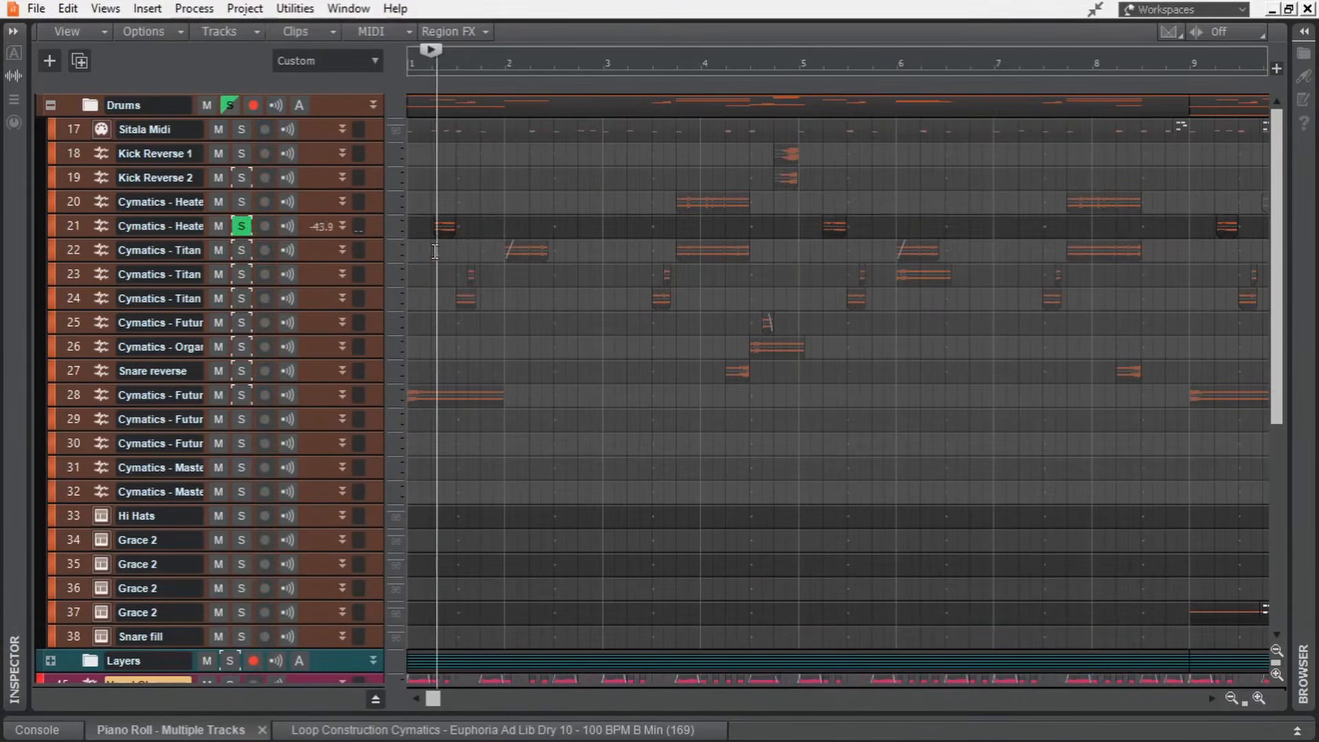
pyautogui.click(242, 225)
pyautogui.click(242, 250)
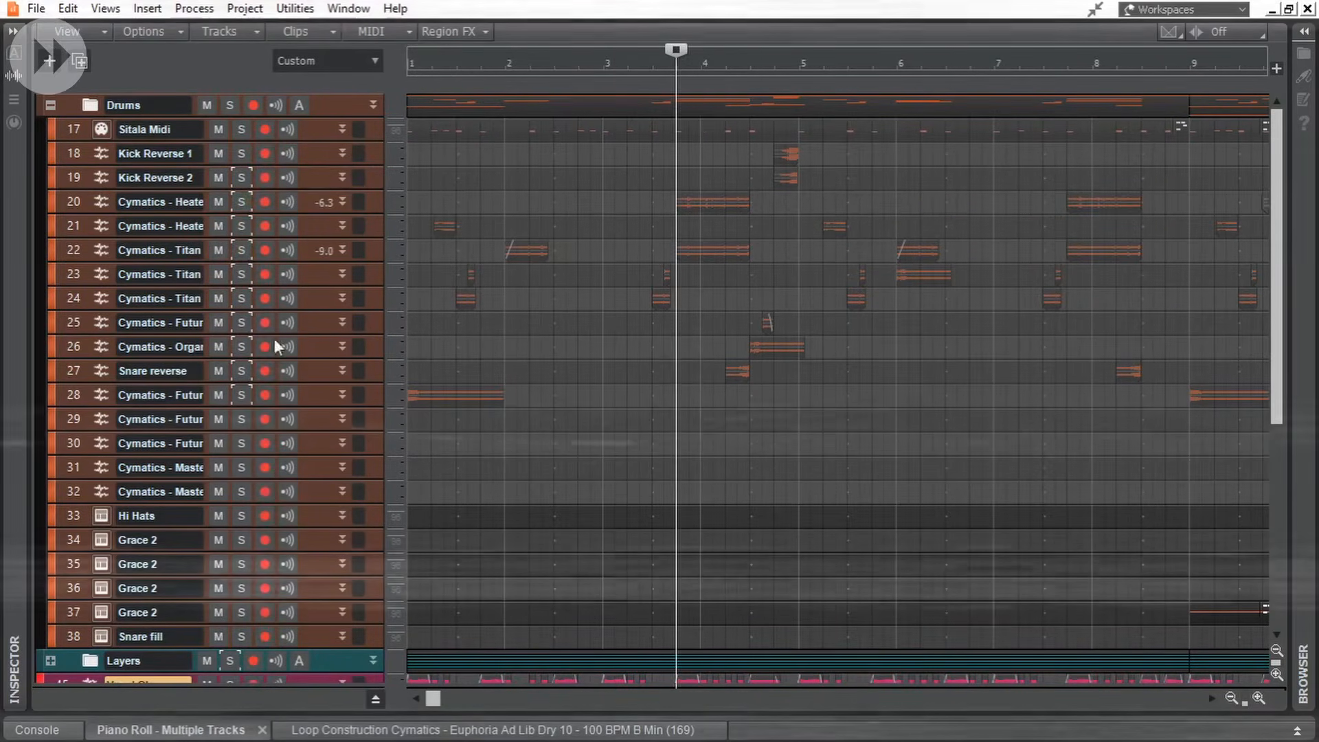
# Solo the reversed kicks and percussion layers on tracks 18 to 28 and play them together from the project start.
pyautogui.click(241, 371)
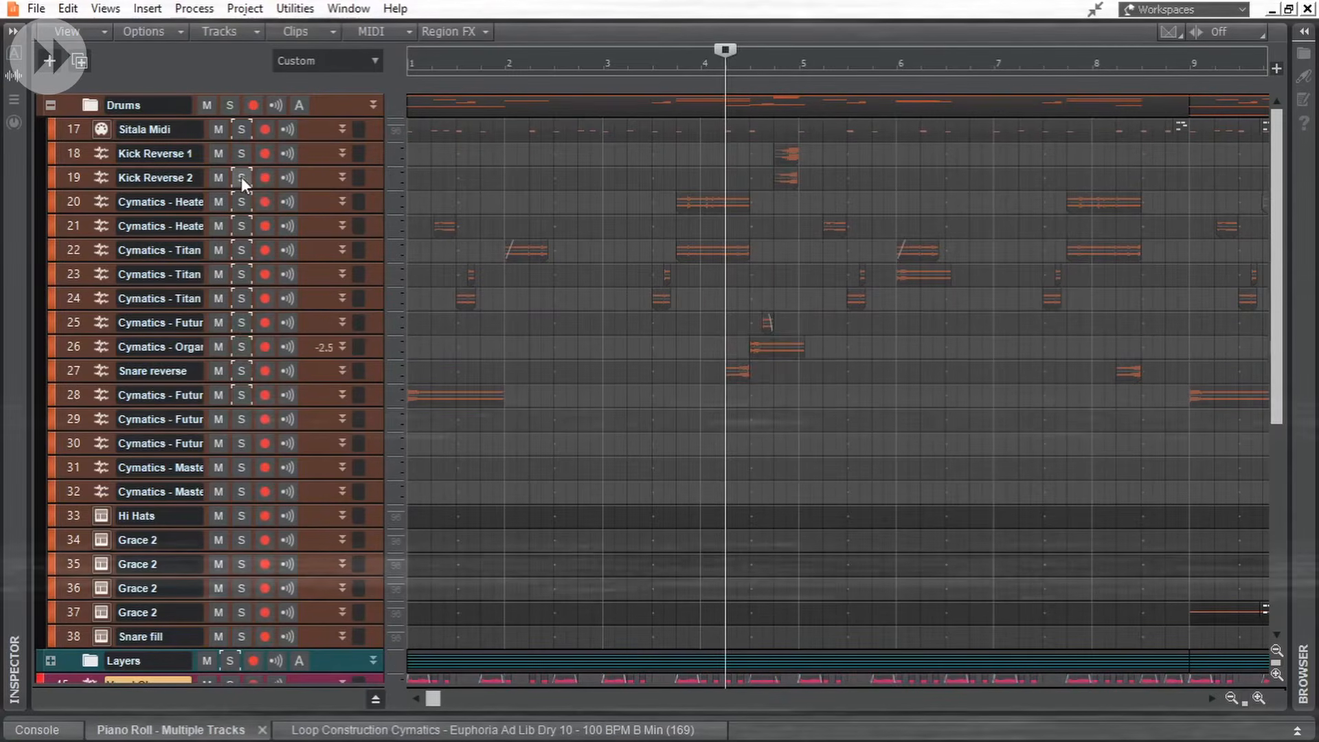
pyautogui.moveTo(241, 178); pyautogui.dragTo(241, 395)
pyautogui.click(241, 154)
pyautogui.press('w')
pyautogui.press('space')
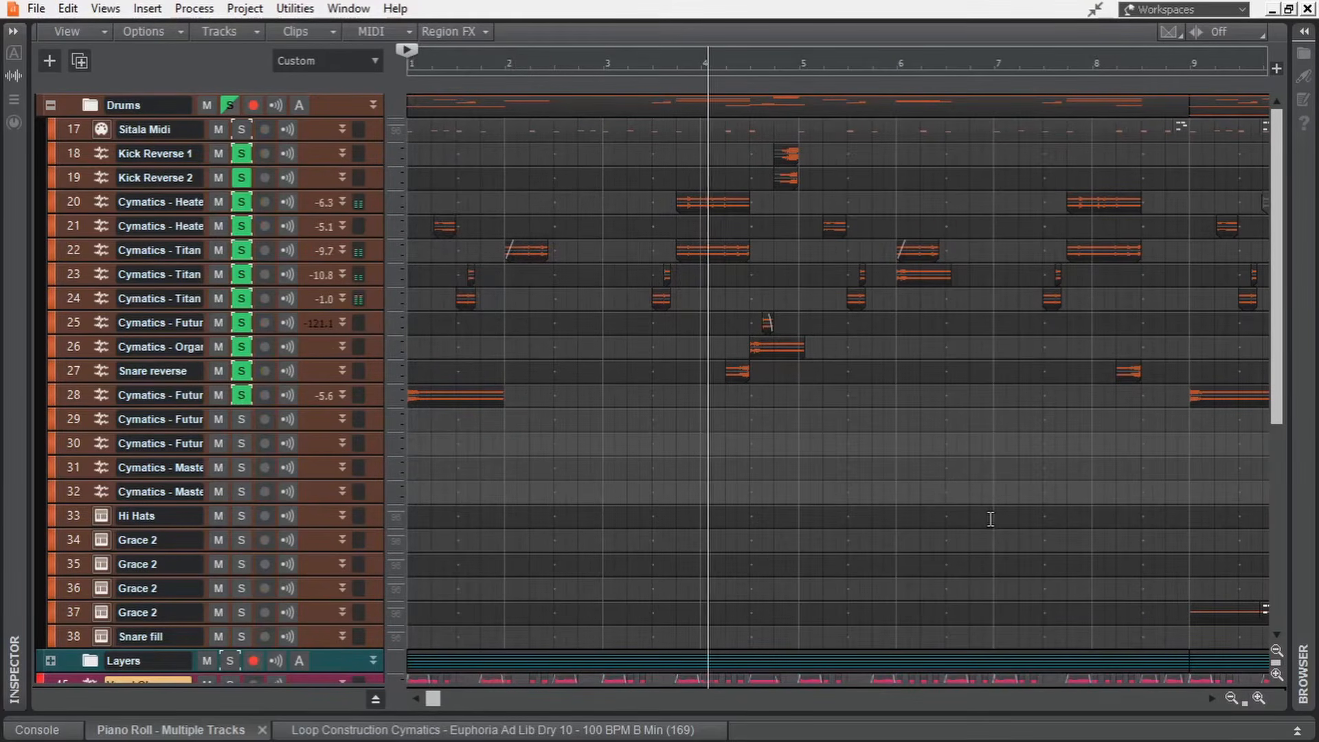
pyautogui.press('w')
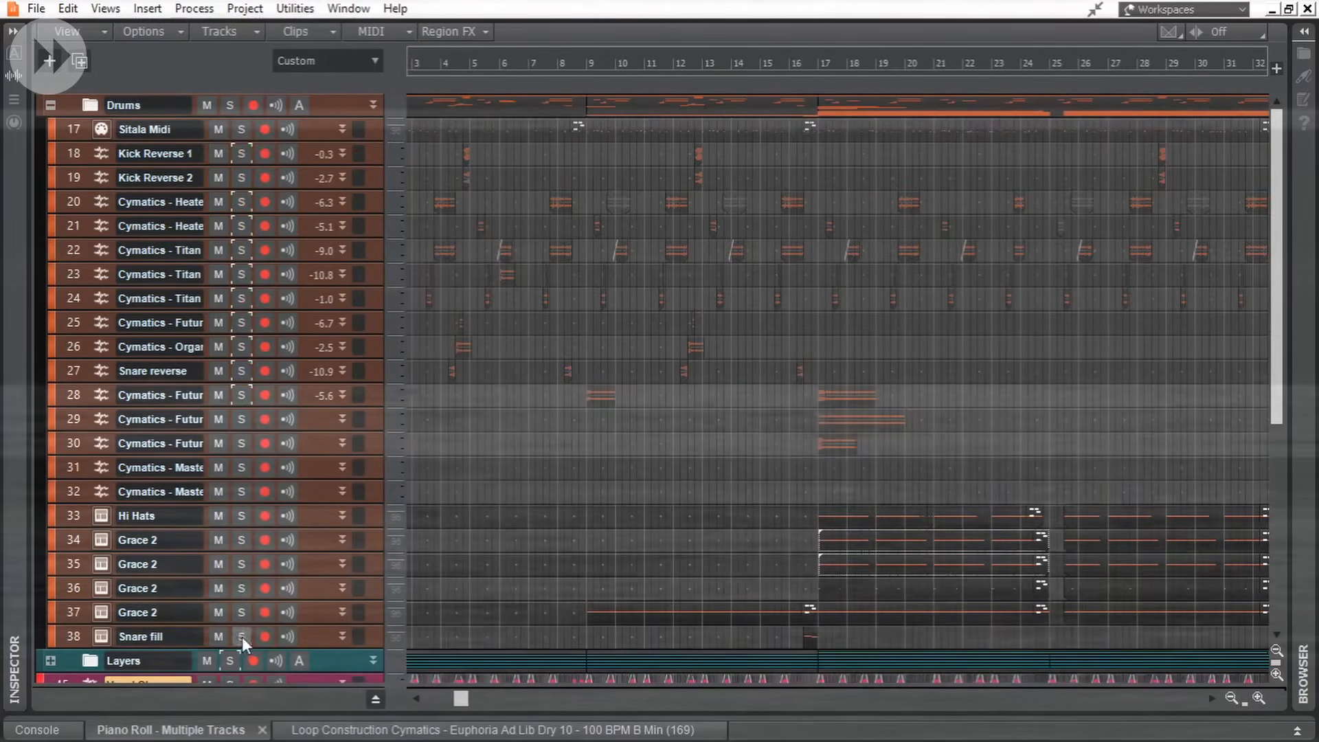
# Audition the Snare fill, Hi Hats and Grace 2 tracks 34 to 36 in solo around bars 16 to 18.
pyautogui.click(241, 642)
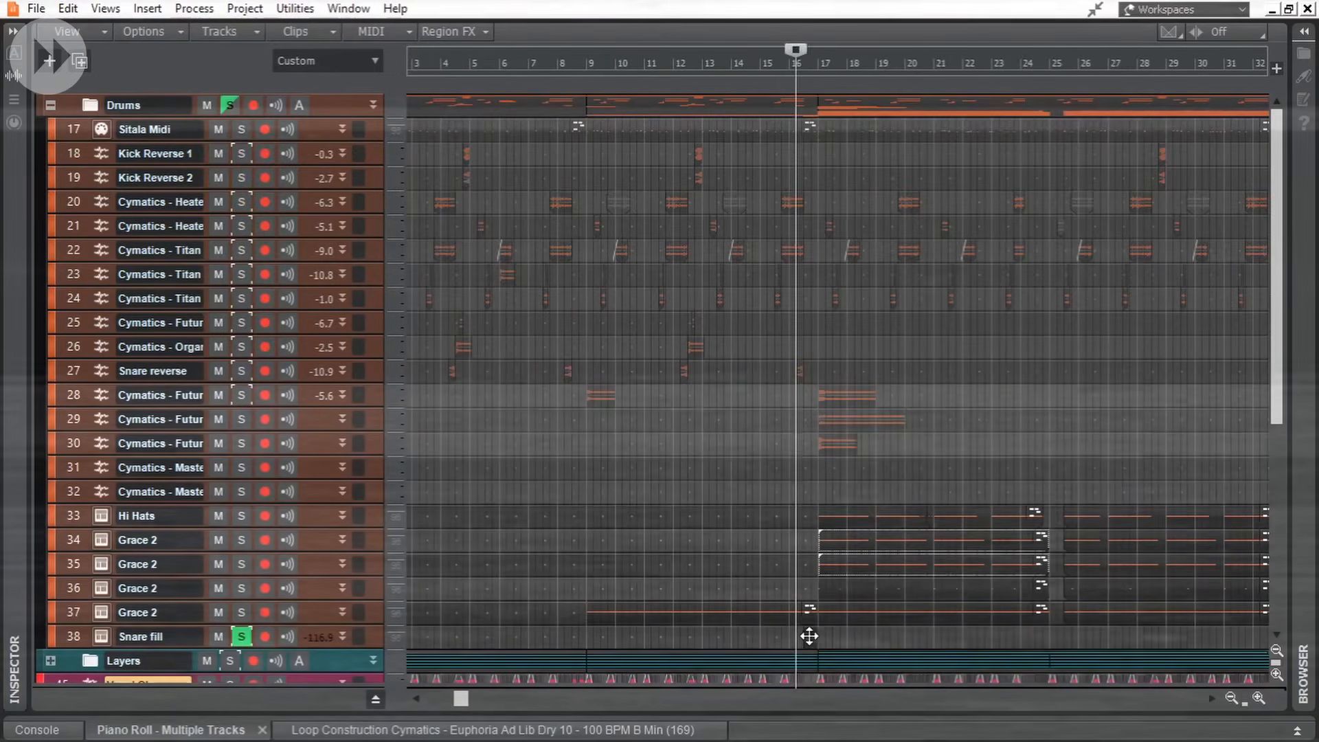
pyautogui.doubleClick(805, 634)
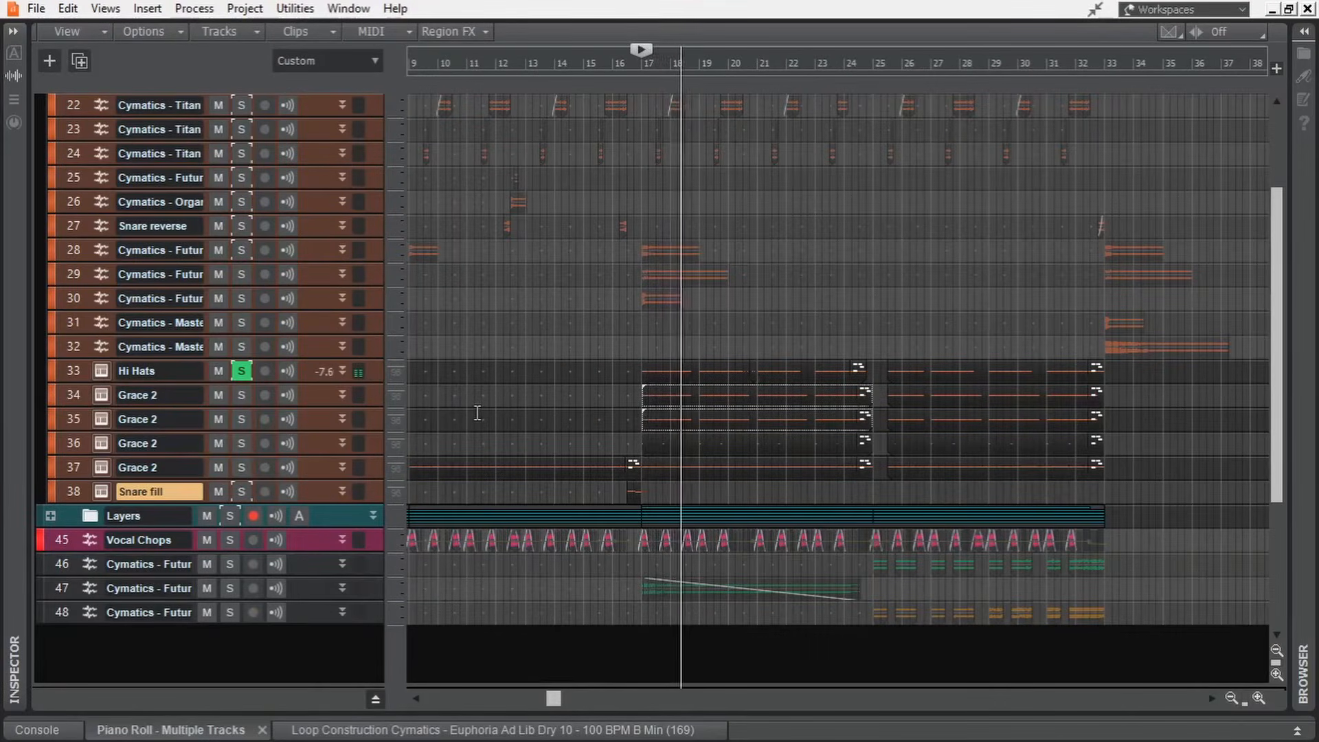
pyautogui.click(242, 396)
pyautogui.click(242, 419)
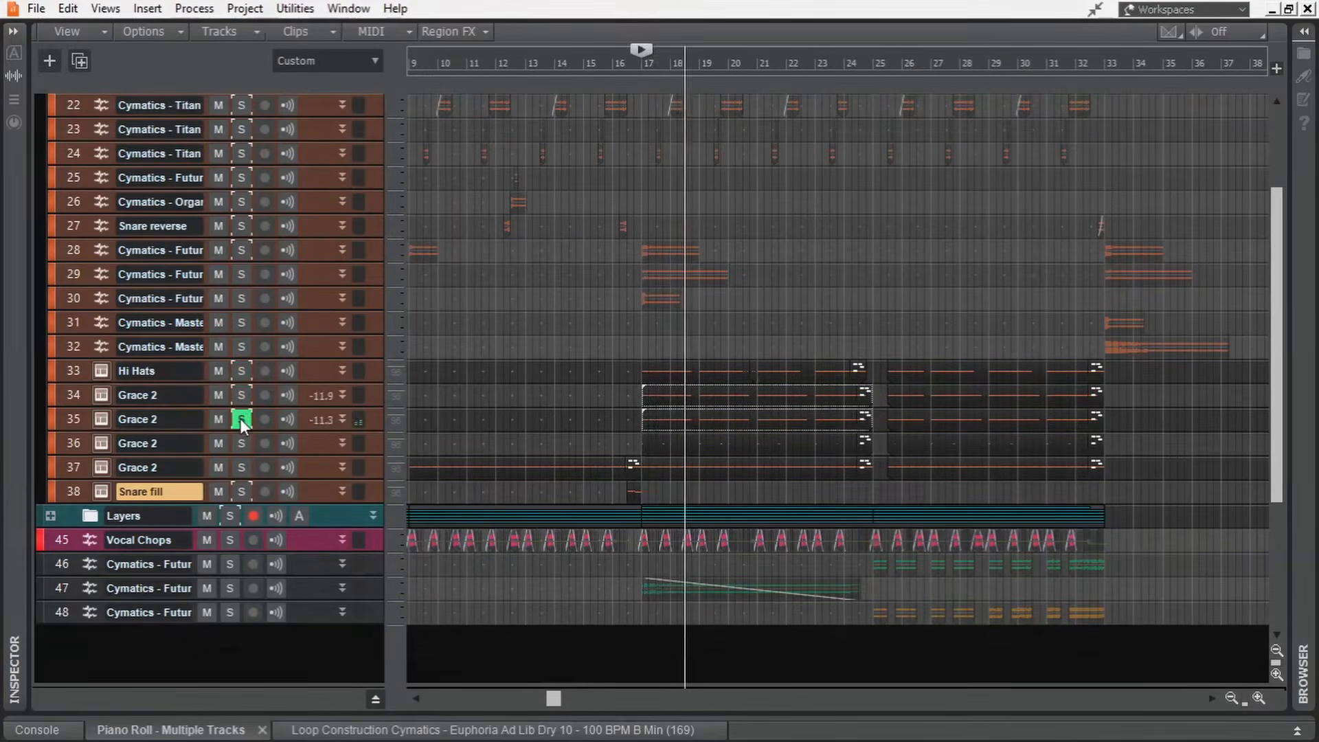
pyautogui.click(241, 396)
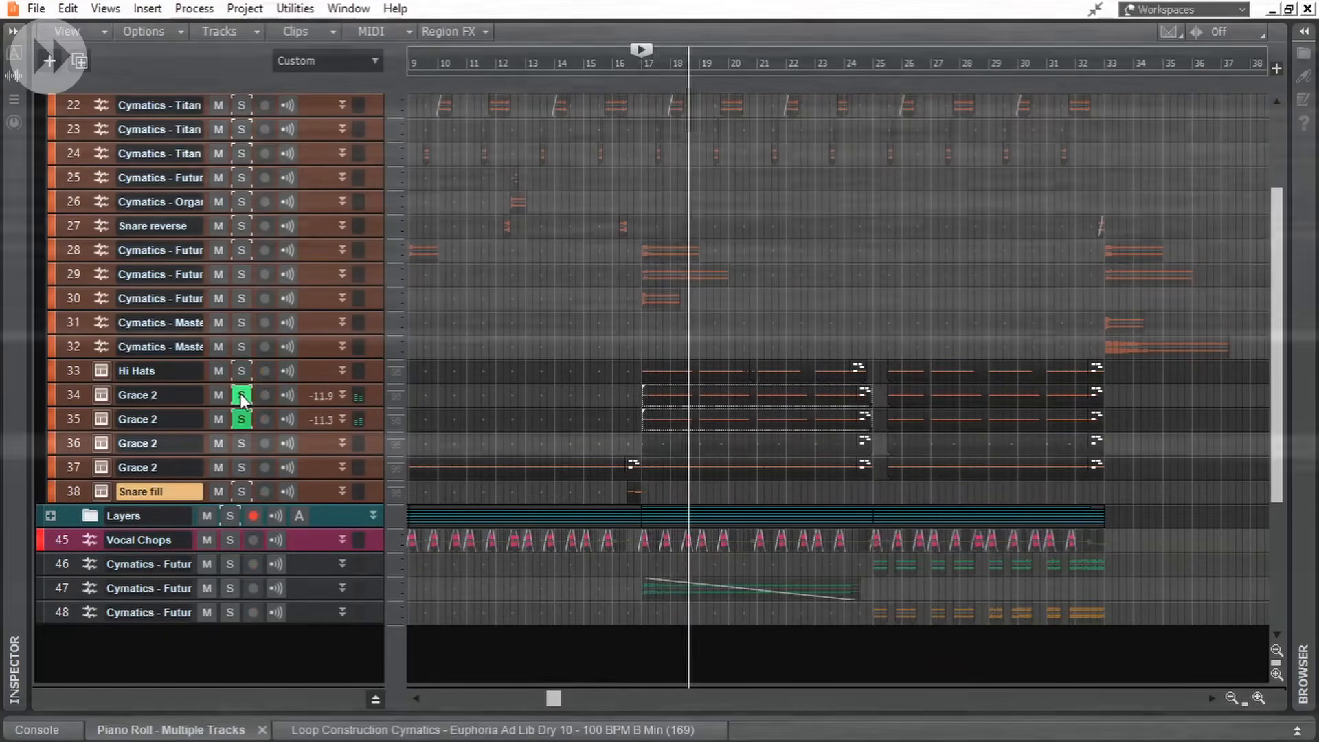
pyautogui.click(242, 443)
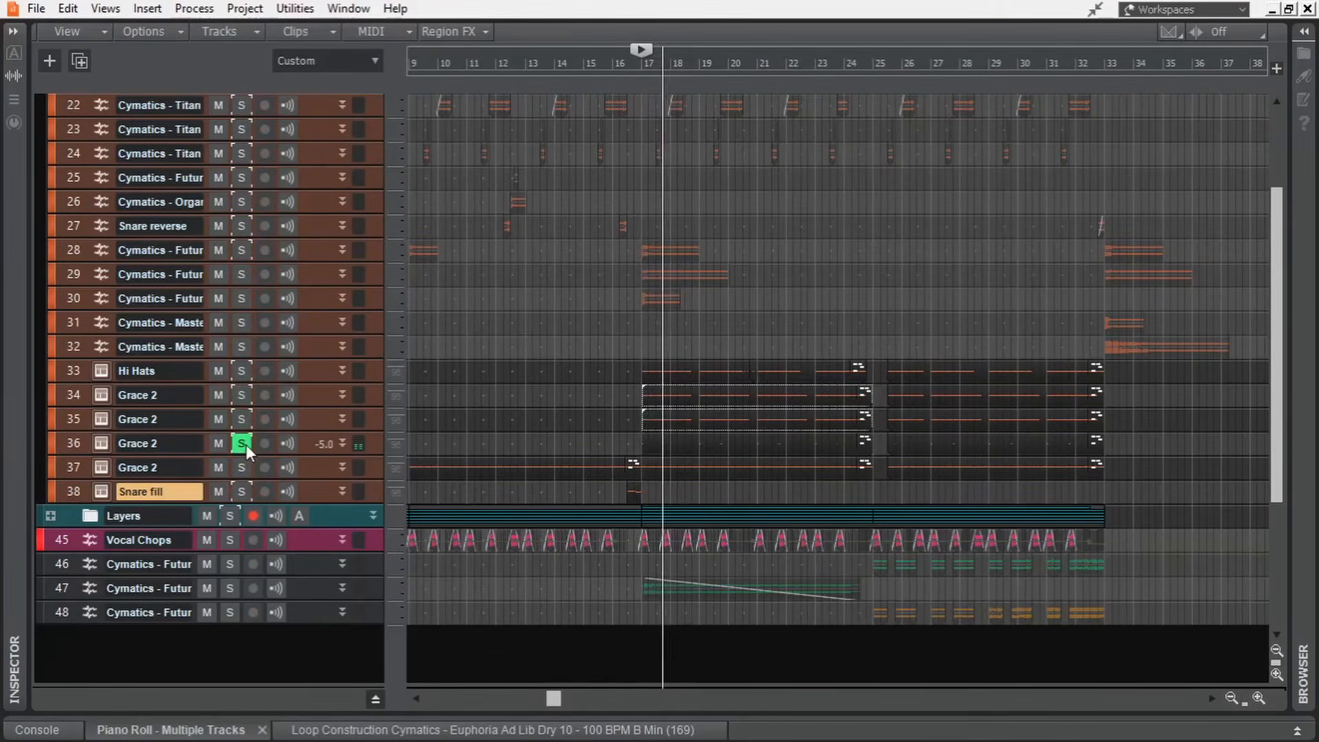
# Solo tracks 33 to 38 together and play them from shortly before bar 16.
pyautogui.press('space')
pyautogui.moveTo(240, 372); pyautogui.dragTo(241, 492)
pyautogui.click(598, 311)
pyautogui.press('space')
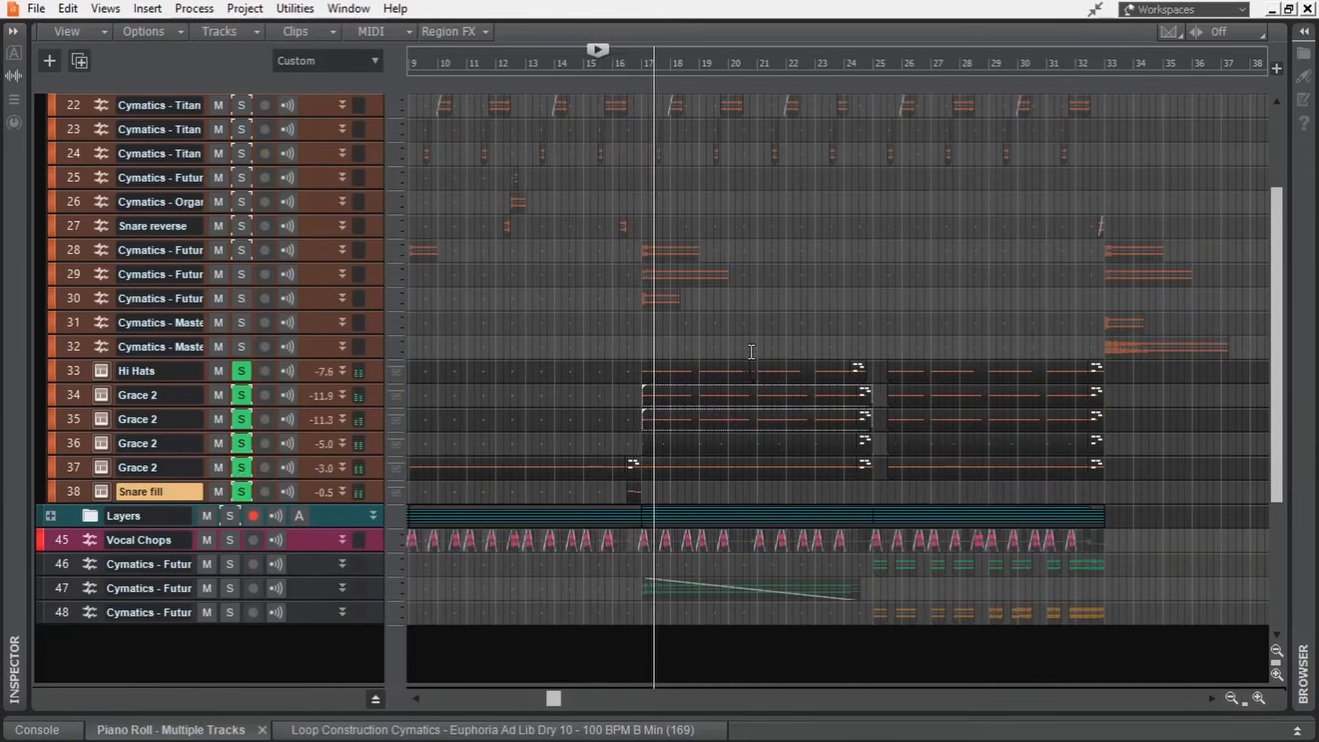
# Add drum tracks 17 to 32 to the solo during playback to hear the full drum arrangement.
pyautogui.scroll(5, 751, 352)
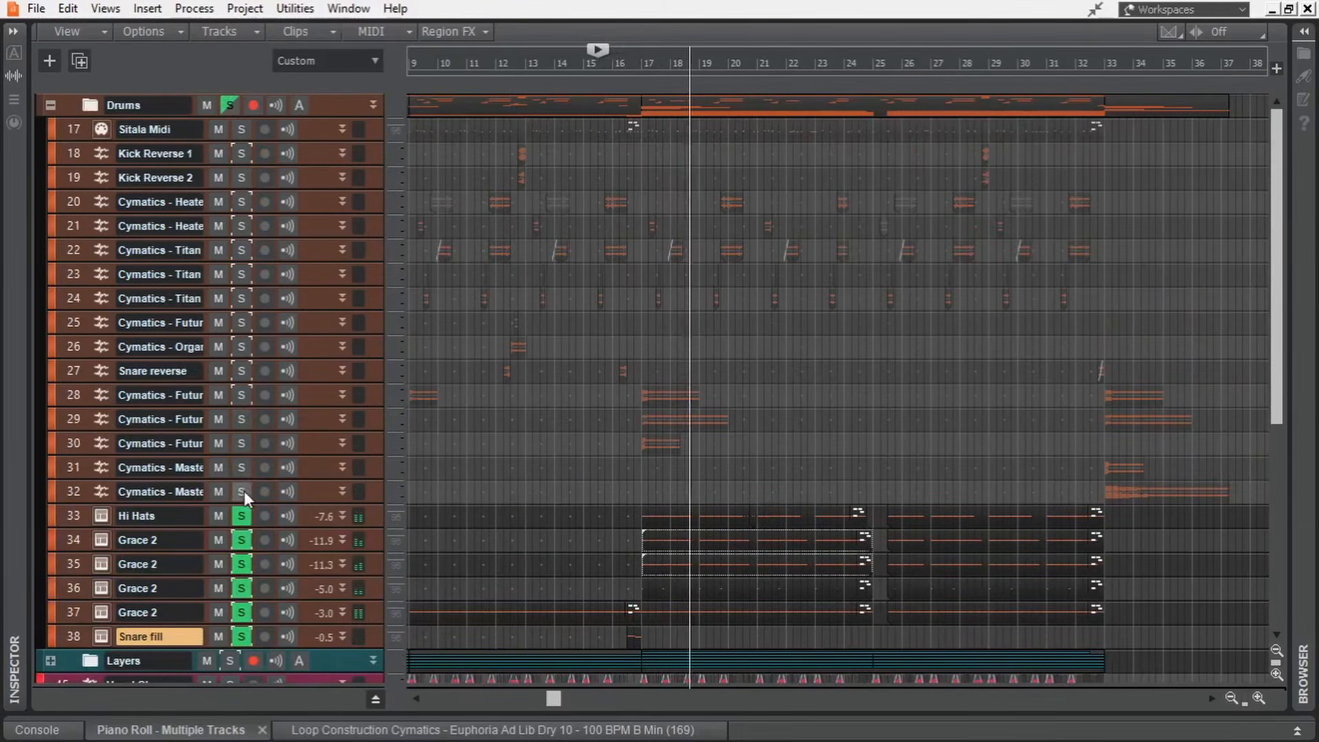
pyautogui.moveTo(245, 491); pyautogui.dragTo(242, 206)
pyautogui.click(245, 155)
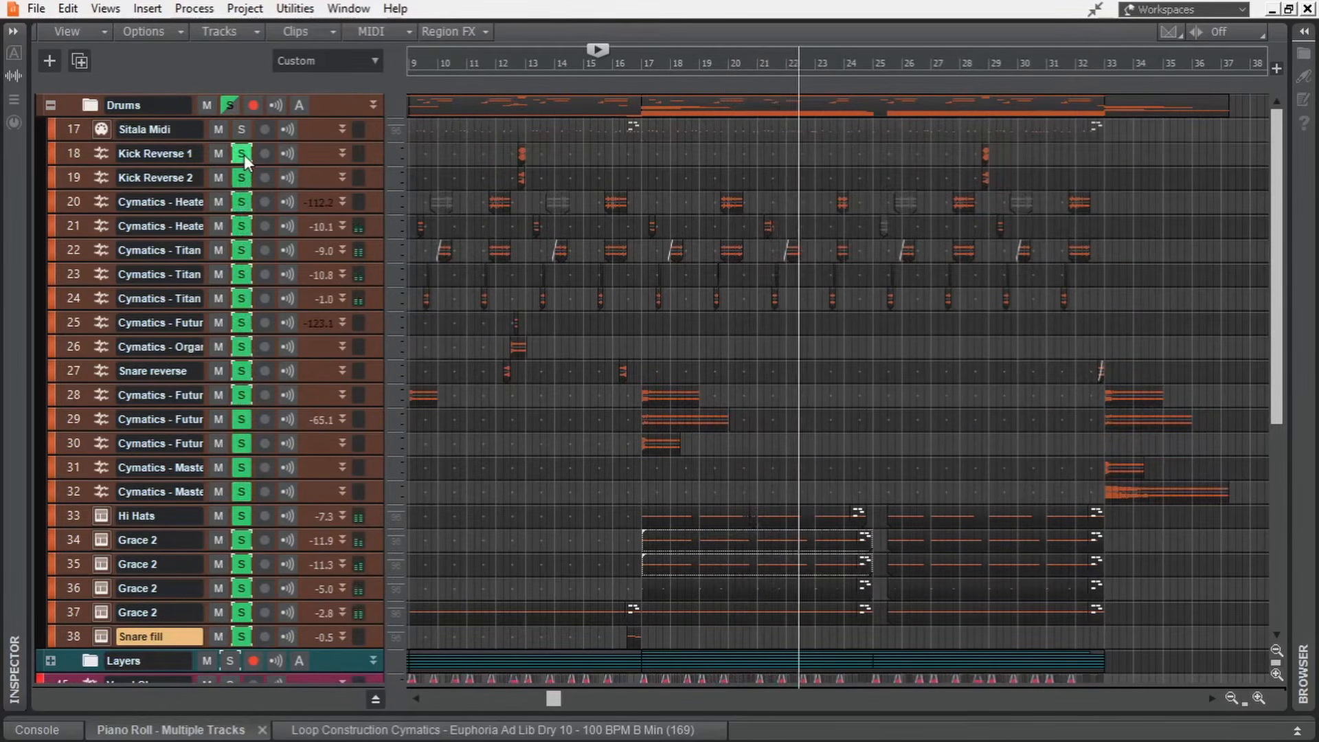
pyautogui.click(241, 130)
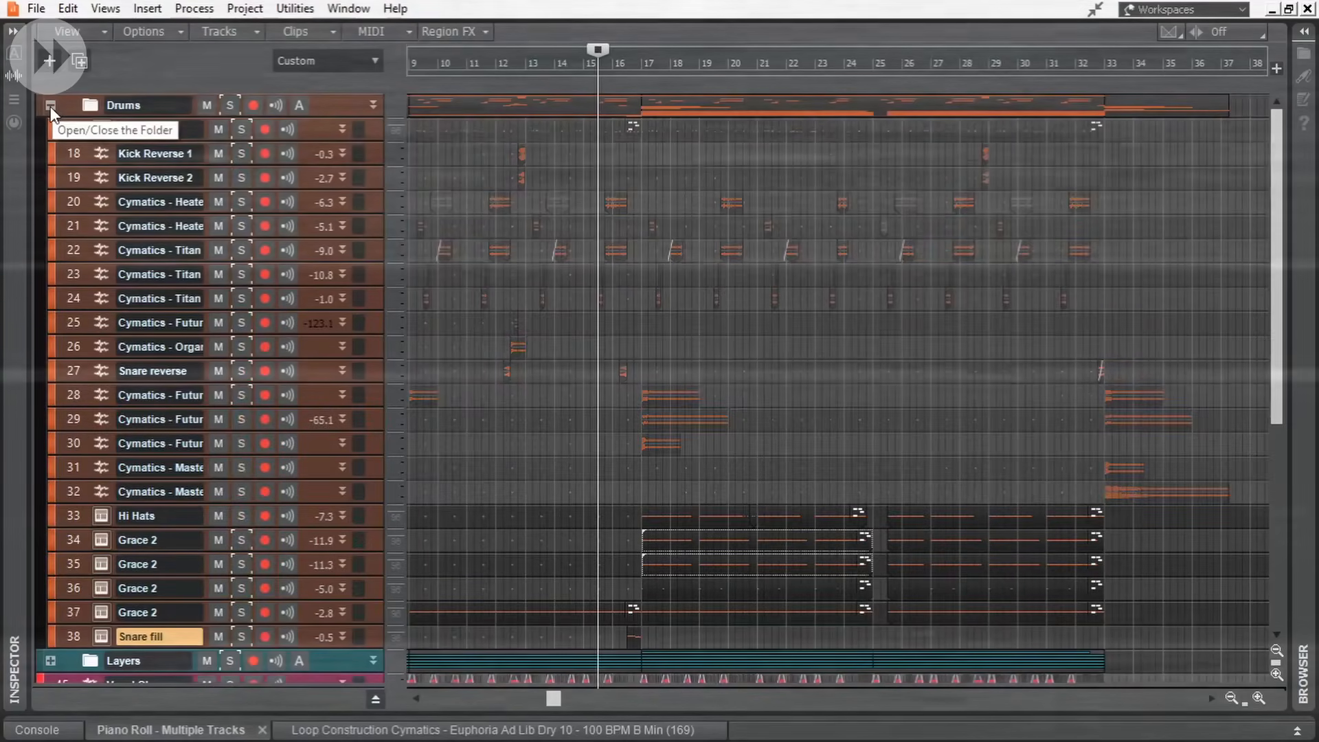
# Collapse the Drums folder, solo the Layers folder and the Vocal Chops track, and play them together.
pyautogui.scroll(-3, 51, 110)
pyautogui.click(342, 469)
pyautogui.click(229, 468)
pyautogui.scroll(2, 229, 474)
pyautogui.click(241, 442)
pyautogui.scroll(-1, 760, 359)
pyautogui.scroll(3, 760, 359)
pyautogui.press('space')
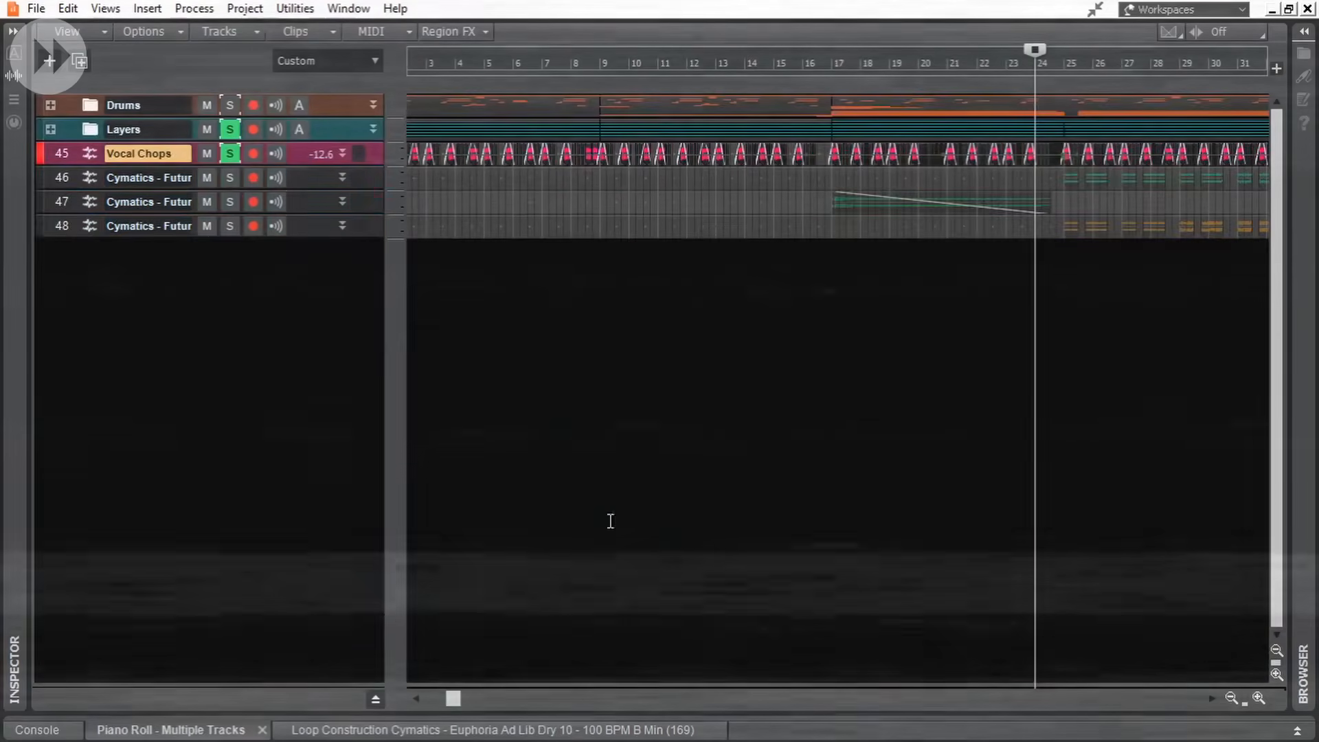
# Show the bus pane, solo the LFO bus and examine its OrilRiver reverb's wet-level automation during playback.
pyautogui.click(37, 729)
pyautogui.click(375, 700)
pyautogui.click(81, 426)
pyautogui.scroll(5, 854, 357)
pyautogui.click(226, 330)
pyautogui.press('space')
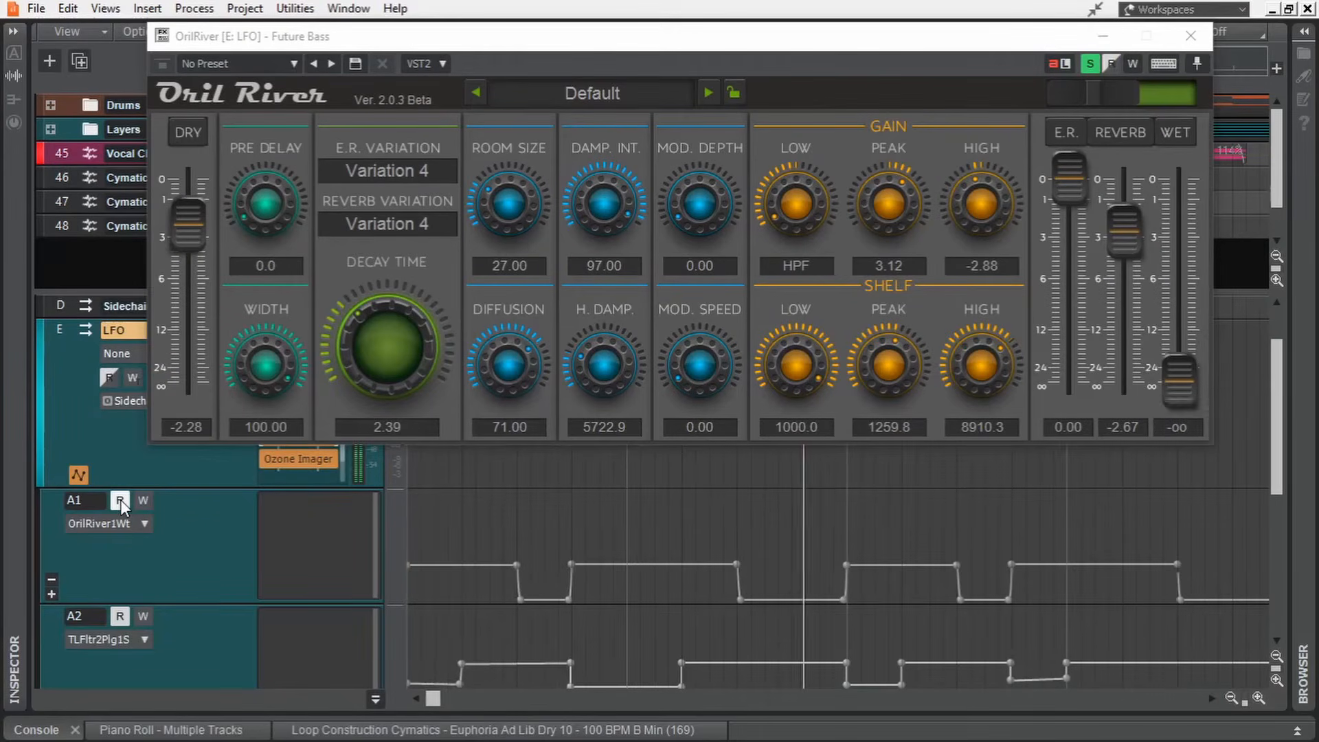
pyautogui.click(1190, 35)
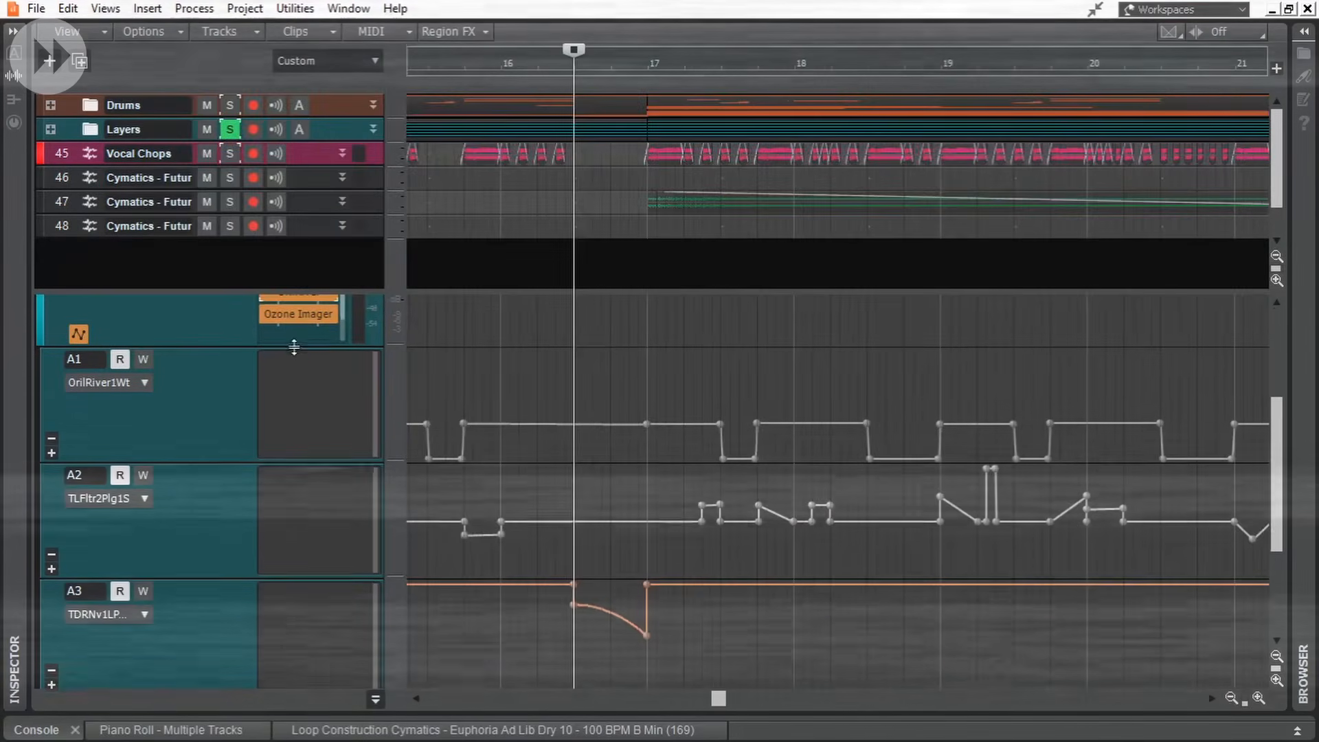
# Open TDR Nova on the LFO bus and examine its low-pass automation during playback.
pyautogui.moveTo(294, 347); pyautogui.dragTo(294, 374)
pyautogui.doubleClick(298, 337)
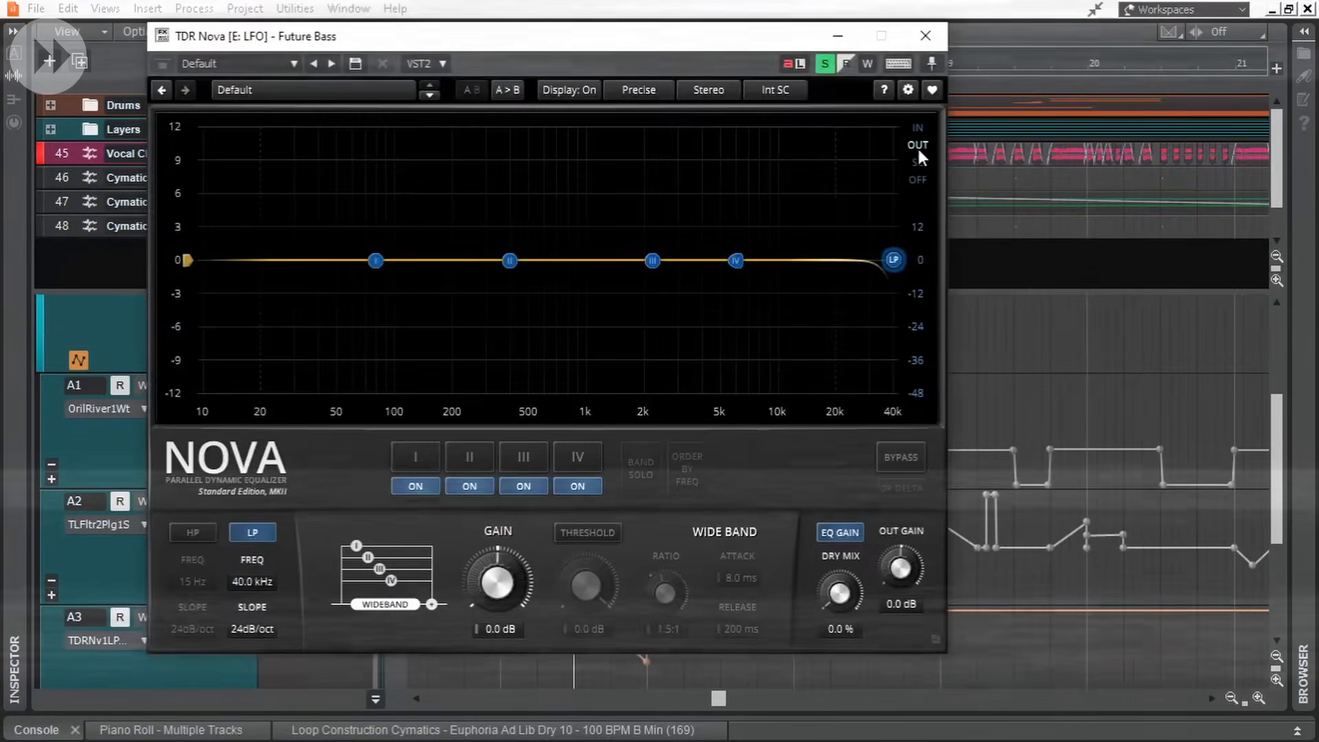
pyautogui.moveTo(619, 37); pyautogui.dragTo(577, 15)
pyautogui.press('space')
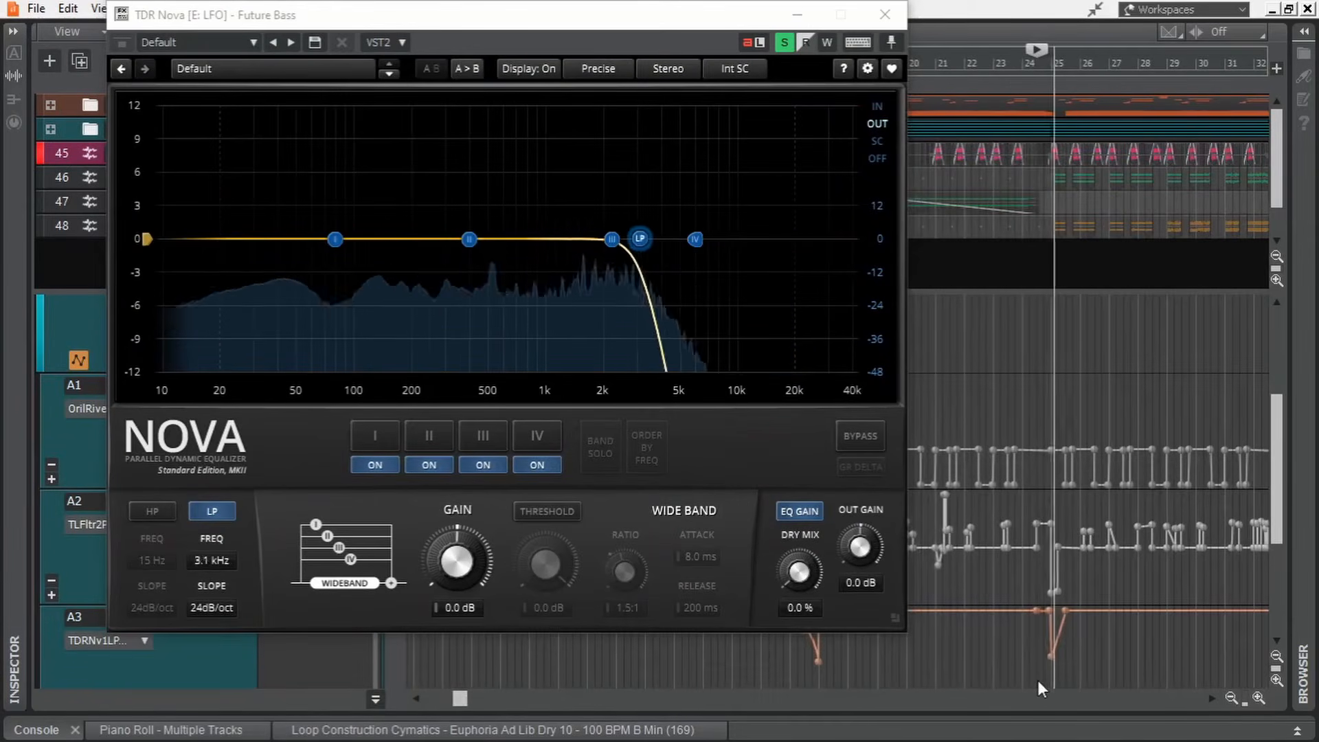
pyautogui.press('space')
pyautogui.click(885, 15)
# Clear the solo on the LFO bus, hide its automation lanes and collapse the strip.
pyautogui.scroll(-5, 492, 415)
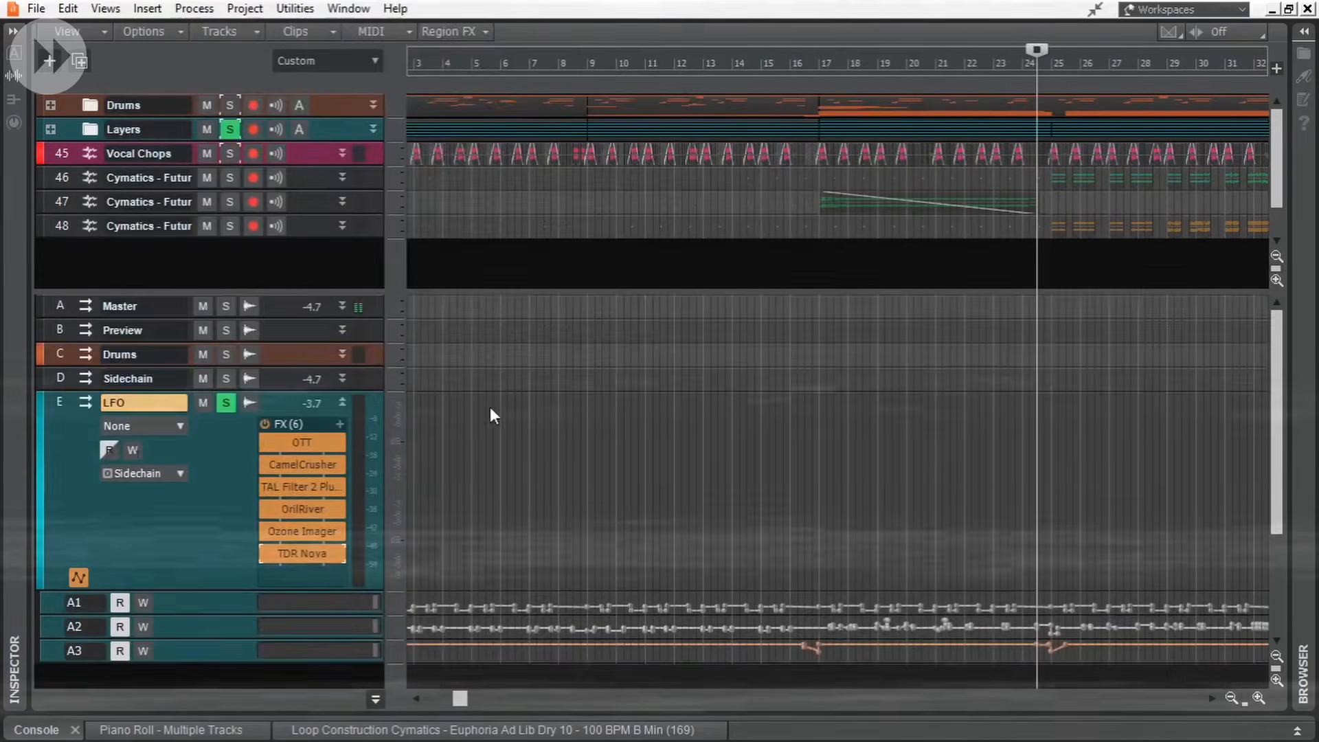
pyautogui.click(343, 403)
pyautogui.click(226, 403)
pyautogui.click(60, 404)
pyautogui.moveTo(287, 415); pyautogui.dragTo(287, 509)
pyautogui.click(78, 498)
pyautogui.click(343, 404)
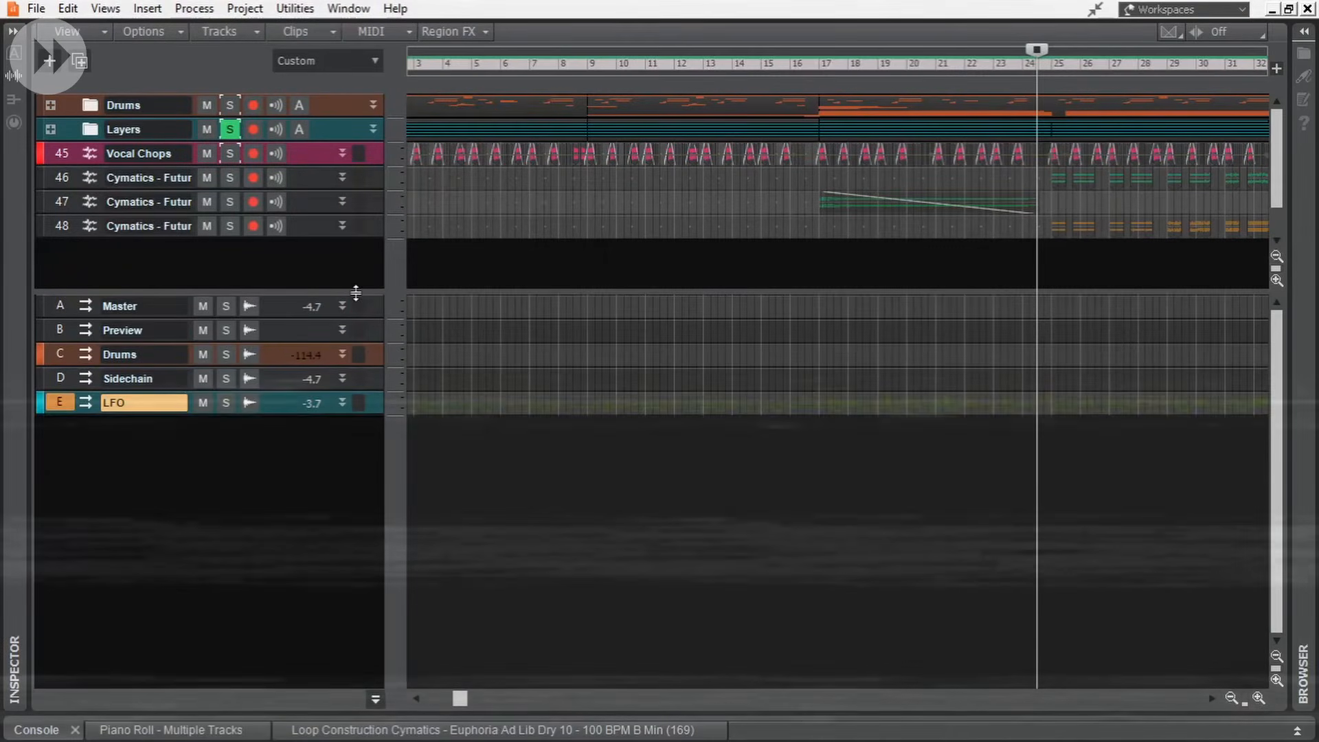
# Expand the Layers folder with its solo cleared and select the Sub Bass track.
pyautogui.moveTo(459, 292); pyautogui.dragTo(460, 505)
pyautogui.press('w')
pyautogui.click(50, 129)
pyautogui.click(230, 130)
pyautogui.click(143, 275)
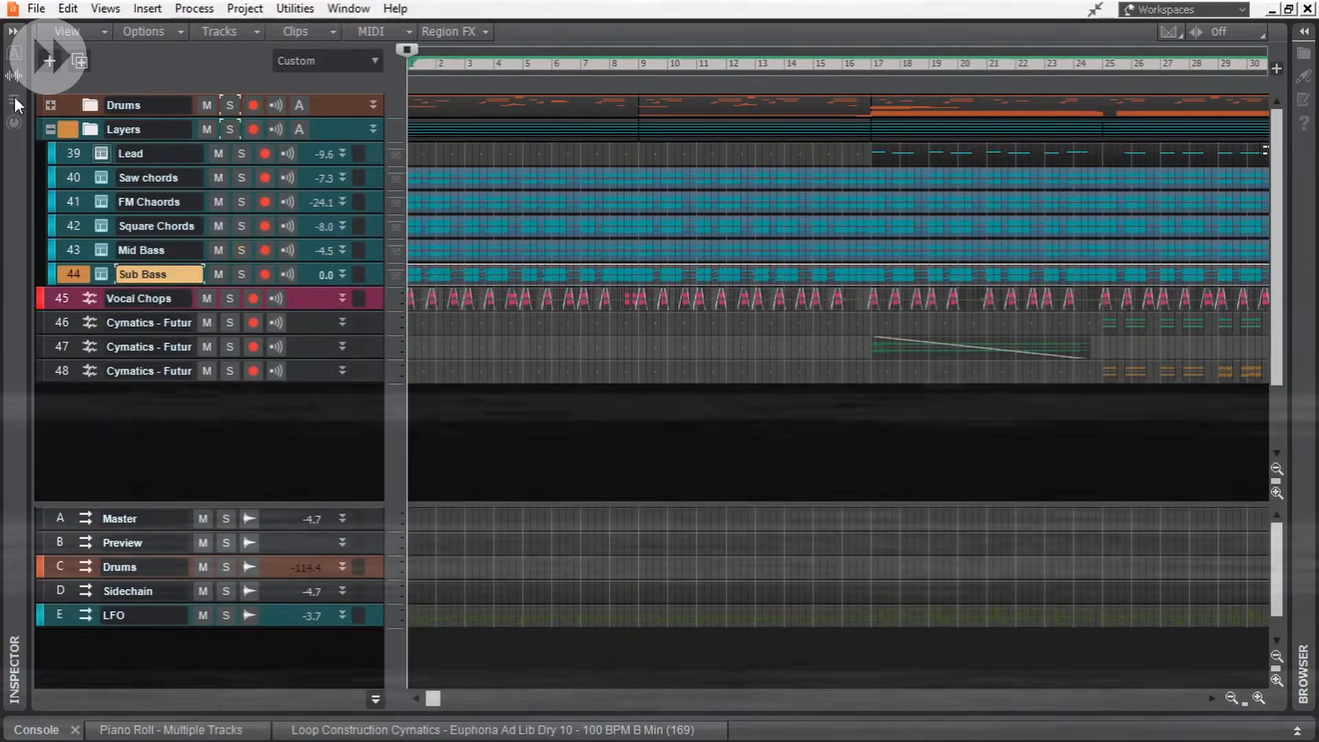
# Show the Sub Bass track's inspector and examine the OTT settings on the LFO bus.
pyautogui.click(14, 99)
pyautogui.scroll(5, 101, 529)
pyautogui.doubleClick(158, 497)
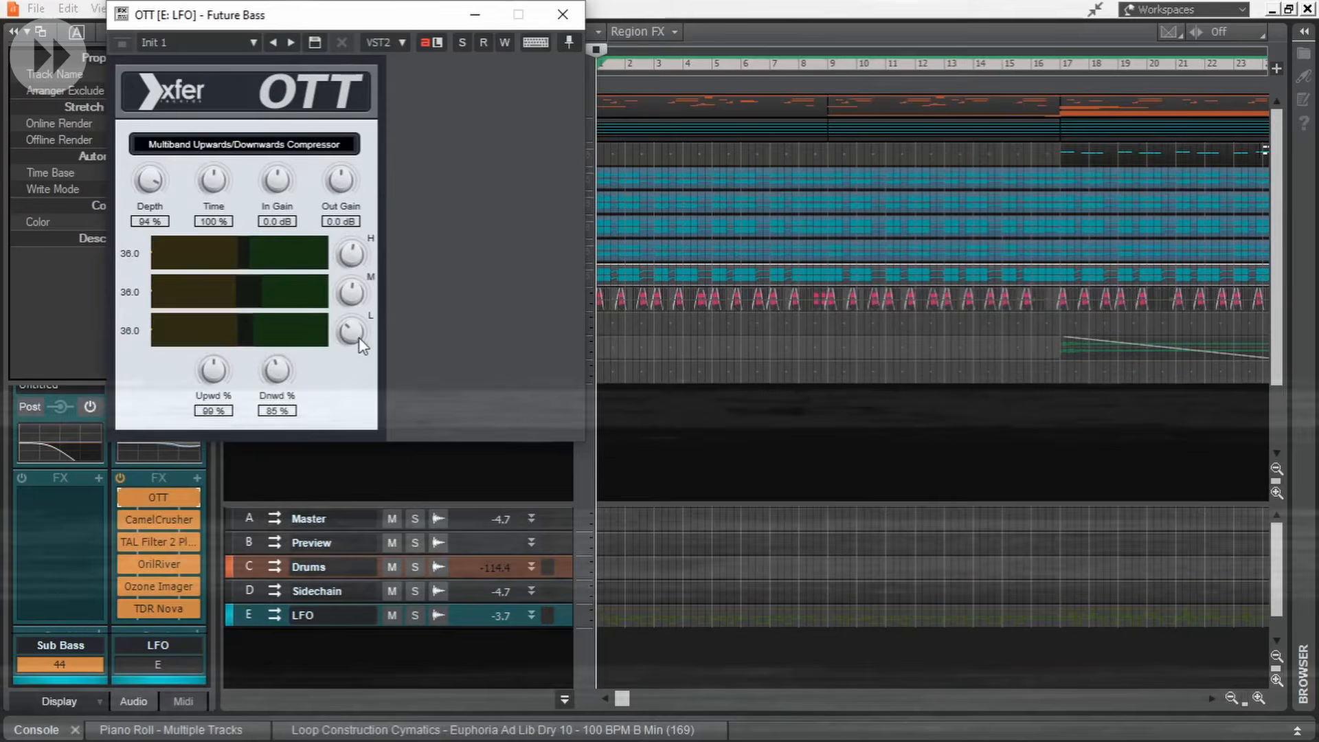
pyautogui.click(563, 13)
# Route the Sub Bass track's output to the Sidechain bus.
pyautogui.scroll(-5, 61, 526)
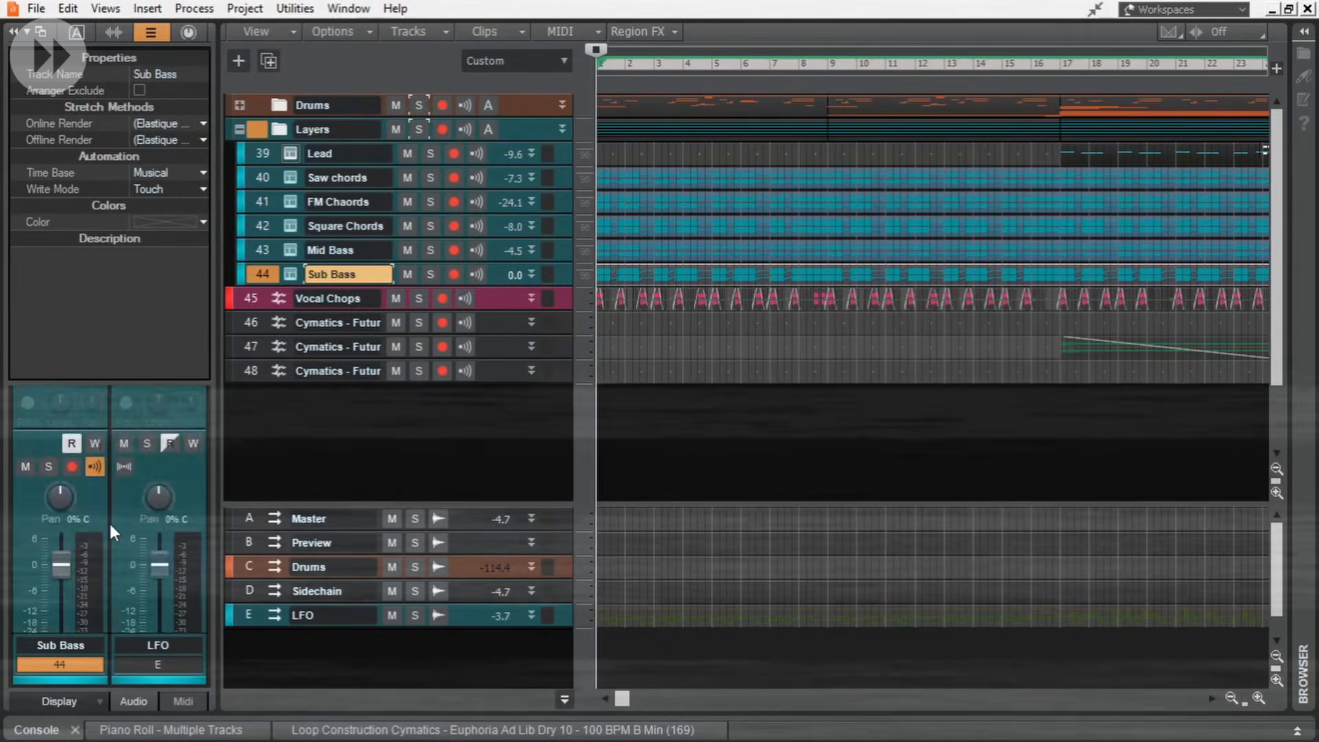
pyautogui.click(84, 623)
pyautogui.click(173, 391)
# Remove the Sub Bass track from the Layers folder and set its track colour to blue.
pyautogui.rightClick(265, 275)
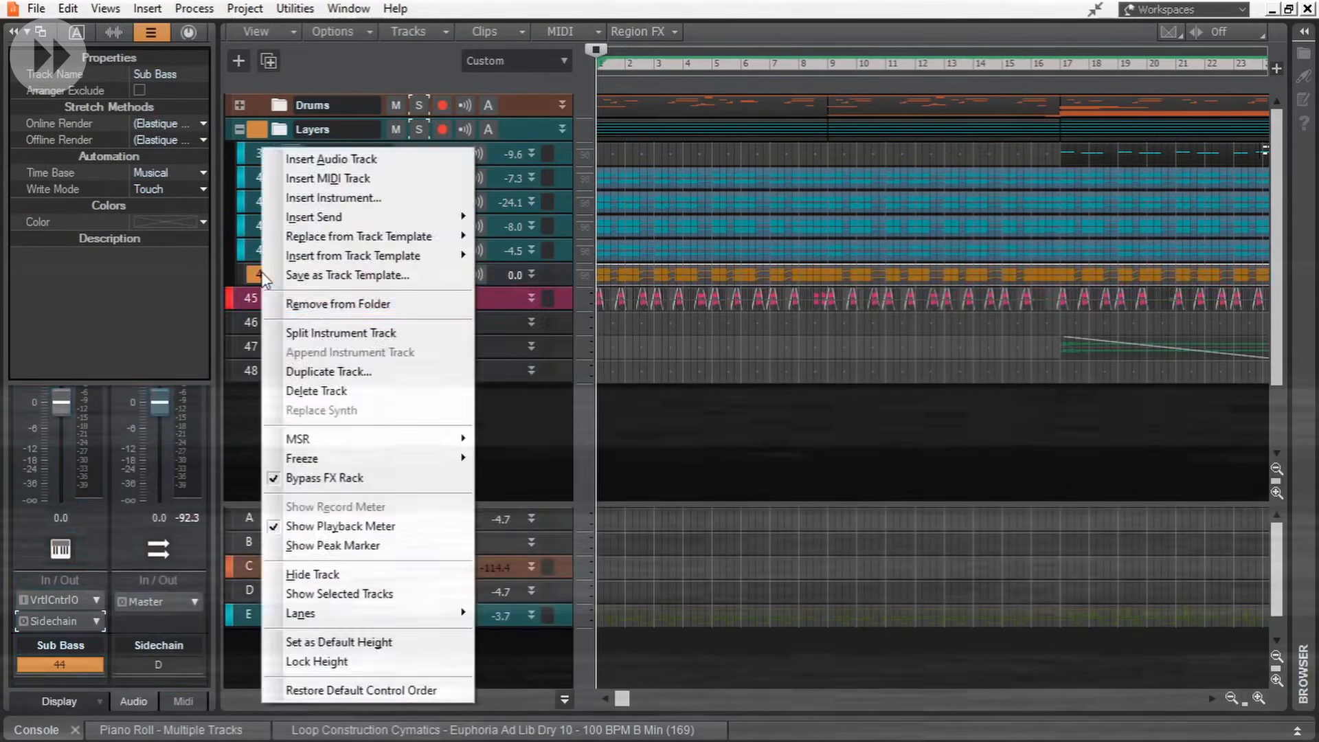
pyautogui.click(343, 304)
pyautogui.moveTo(485, 130); pyautogui.dragTo(482, 280)
pyautogui.click(202, 223)
pyautogui.click(235, 269)
pyautogui.click(306, 291)
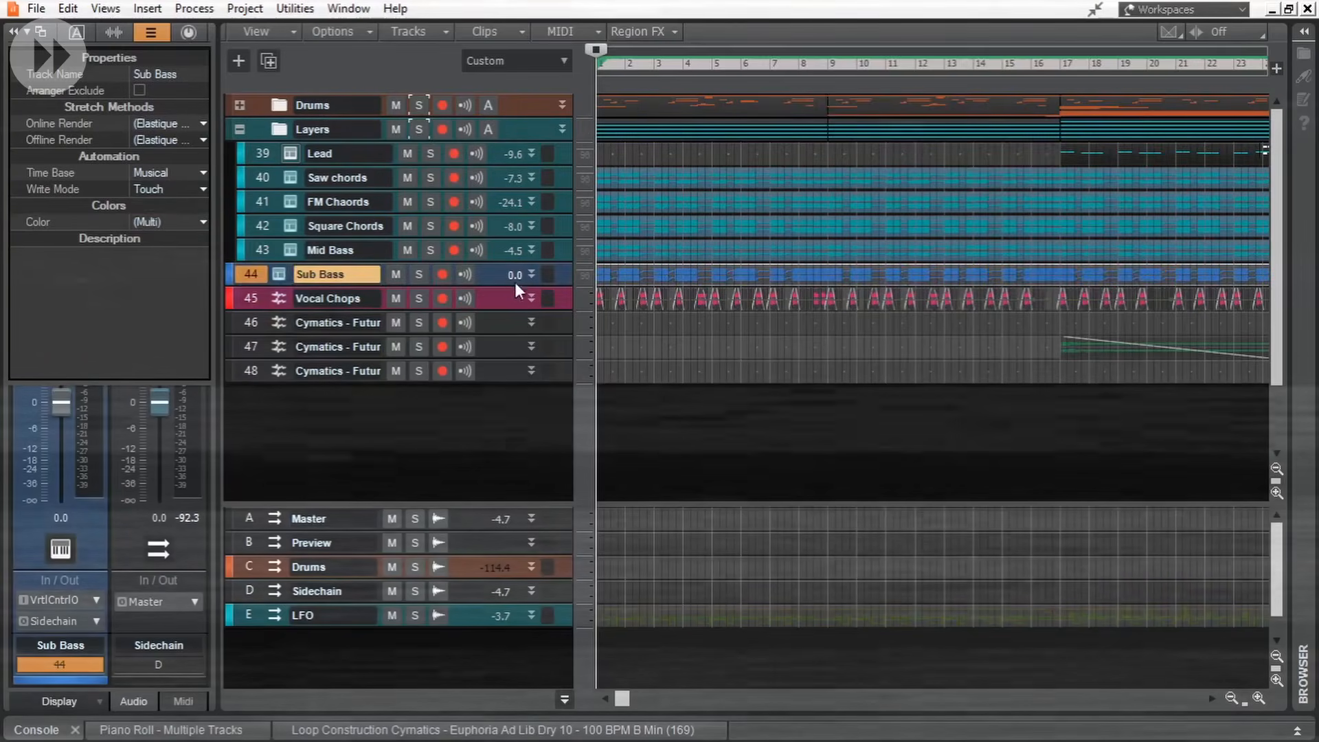
# Enlarge the bus pane and expand the Sub Bass track and the LFO bus to show their FX racks.
pyautogui.scroll(-4, 688, 344)
pyautogui.moveTo(677, 505); pyautogui.dragTo(677, 444)
pyautogui.click(532, 274)
pyautogui.click(349, 322)
pyautogui.scroll(-3, 529, 483)
pyautogui.click(532, 481)
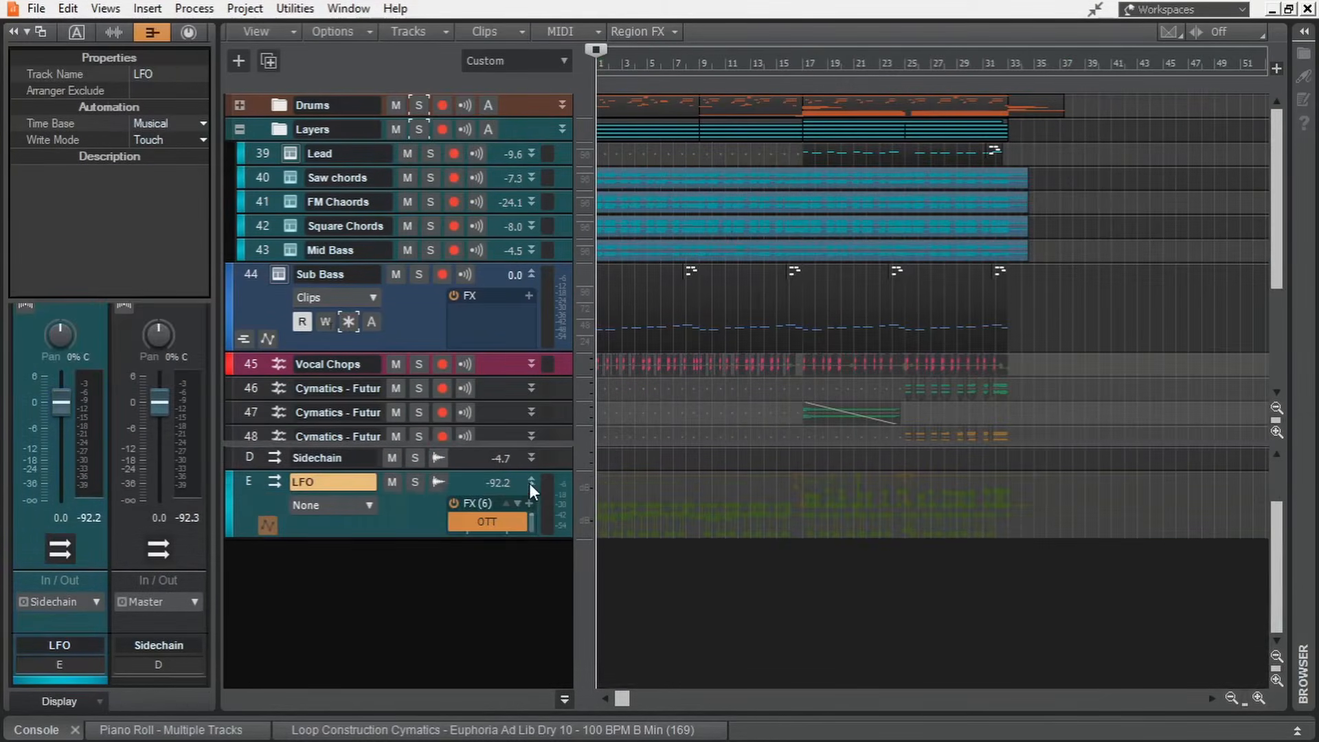
# Copy the TAL Filter 2 plug-in from the LFO bus's FX rack to the Sub Bass track.
pyautogui.moveTo(481, 536); pyautogui.dragTo(482, 627)
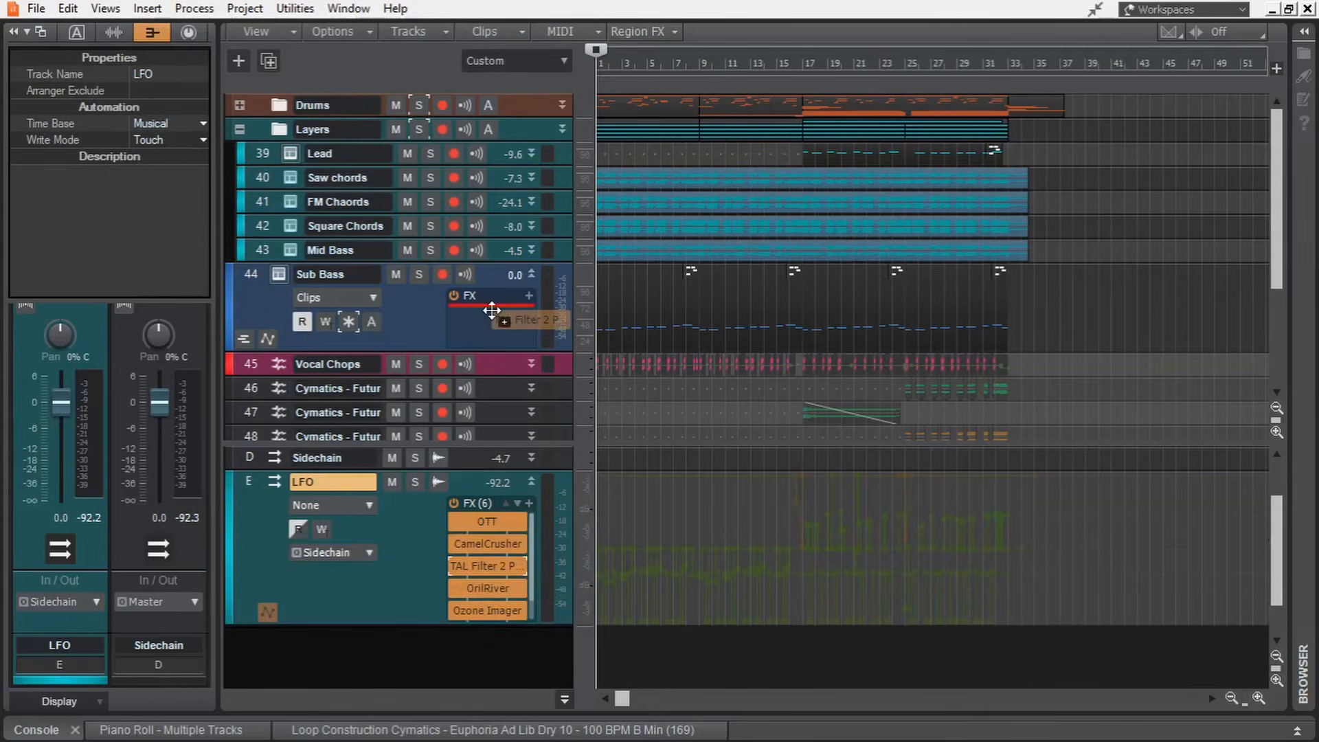
pyautogui.moveTo(494, 317); pyautogui.dragTo(495, 316)
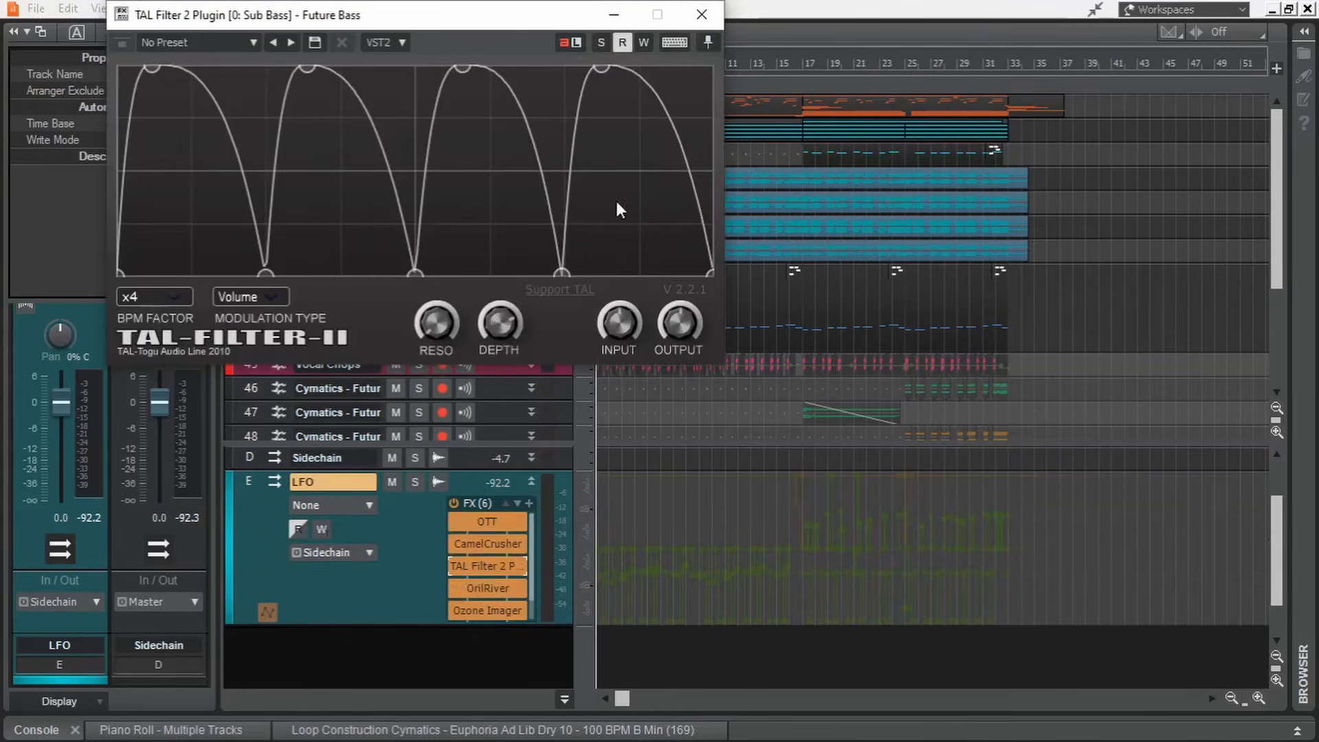
pyautogui.click(700, 15)
# Show the LFO bus's automation lanes and use Copy Special to copy lane A2's full TAL Filter 2 envelope as Track/Bus Automation.
pyautogui.click(269, 612)
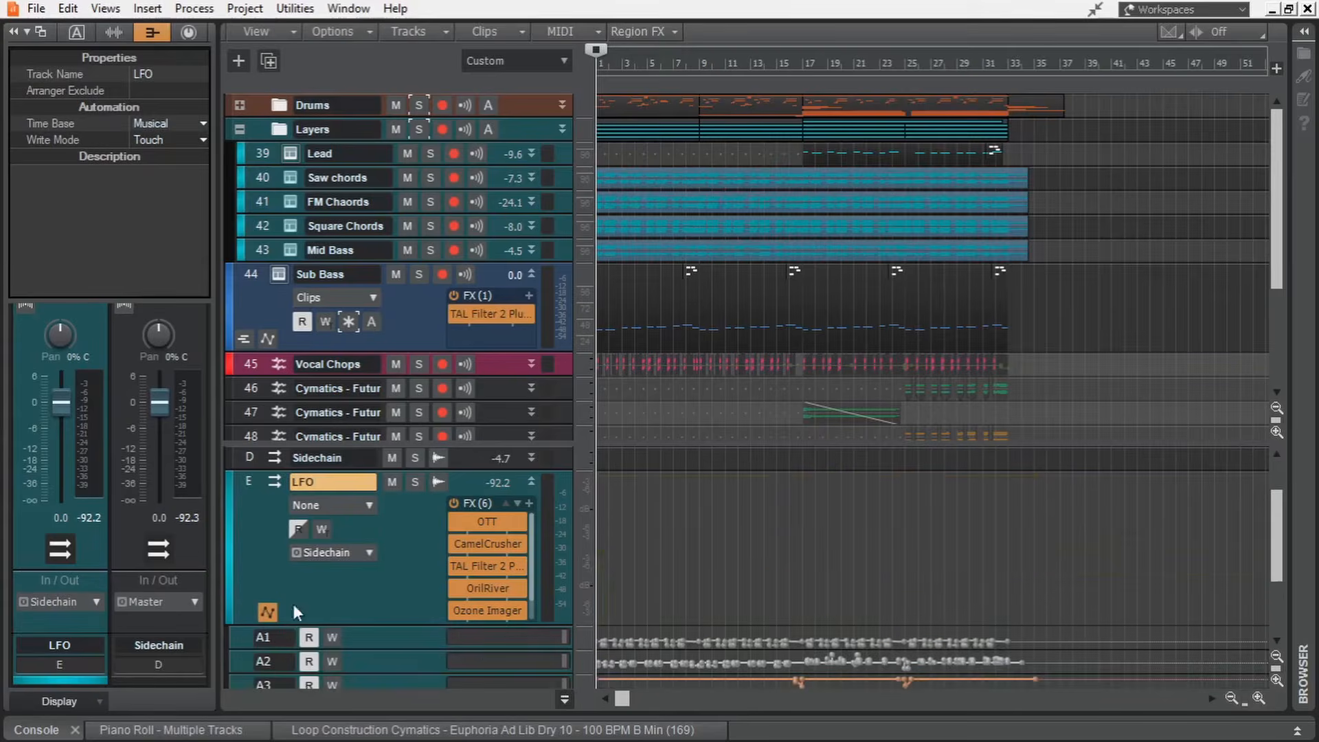
pyautogui.scroll(-3, 620, 540)
pyautogui.moveTo(481, 543); pyautogui.dragTo(481, 649)
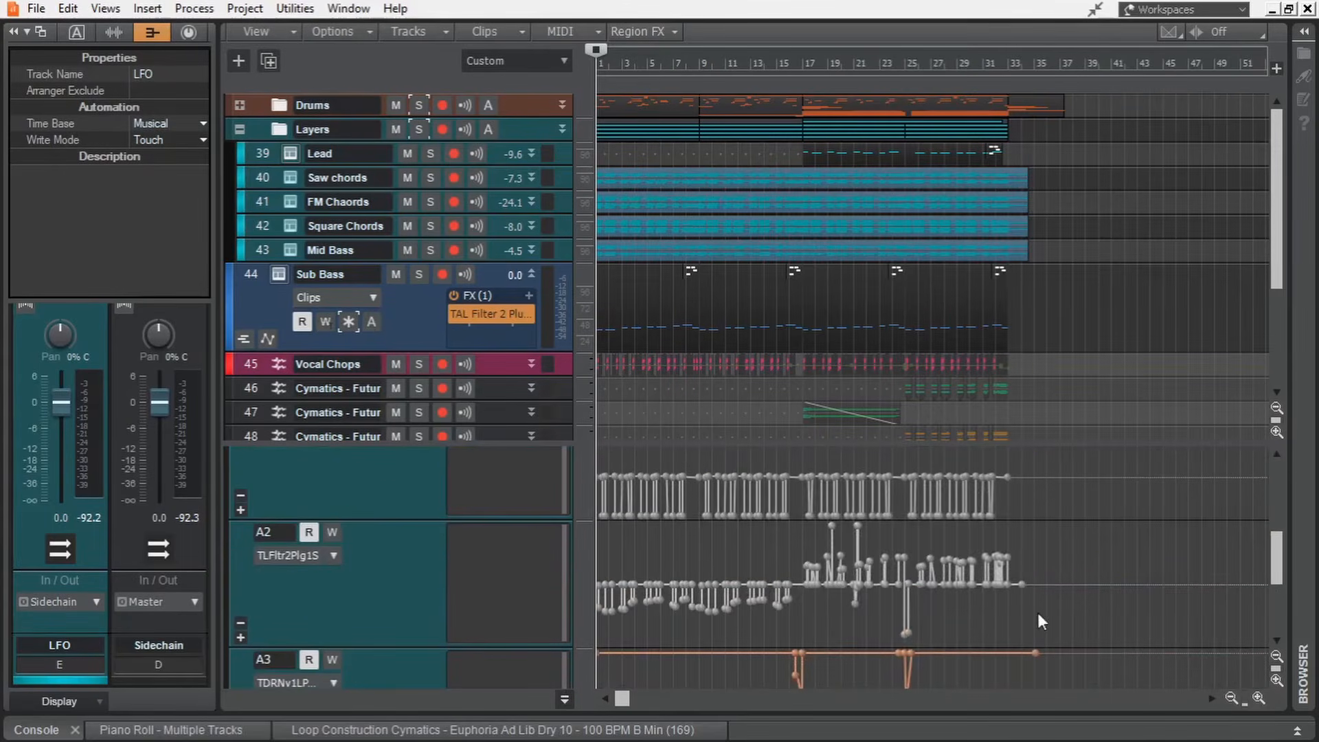
pyautogui.moveTo(1039, 613); pyautogui.dragTo(495, 633)
pyautogui.click(68, 8)
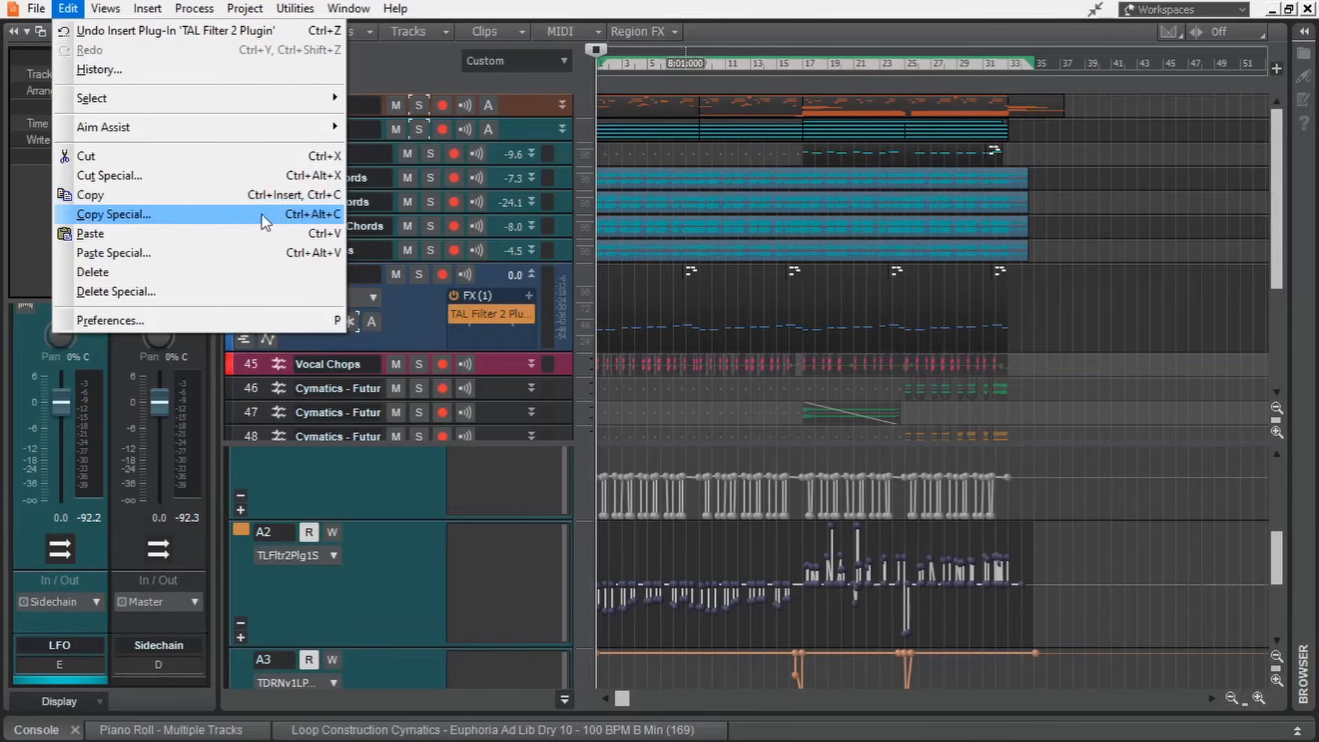
pyautogui.click(264, 217)
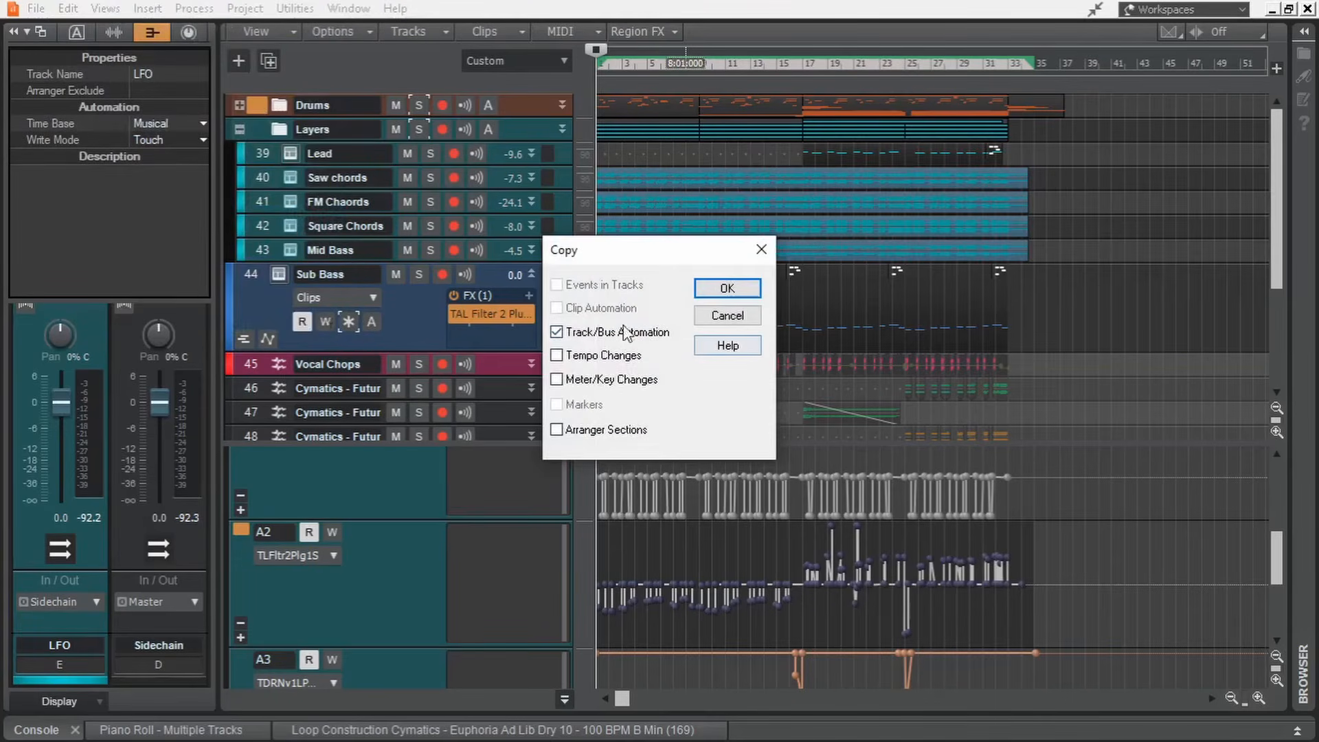
pyautogui.click(728, 289)
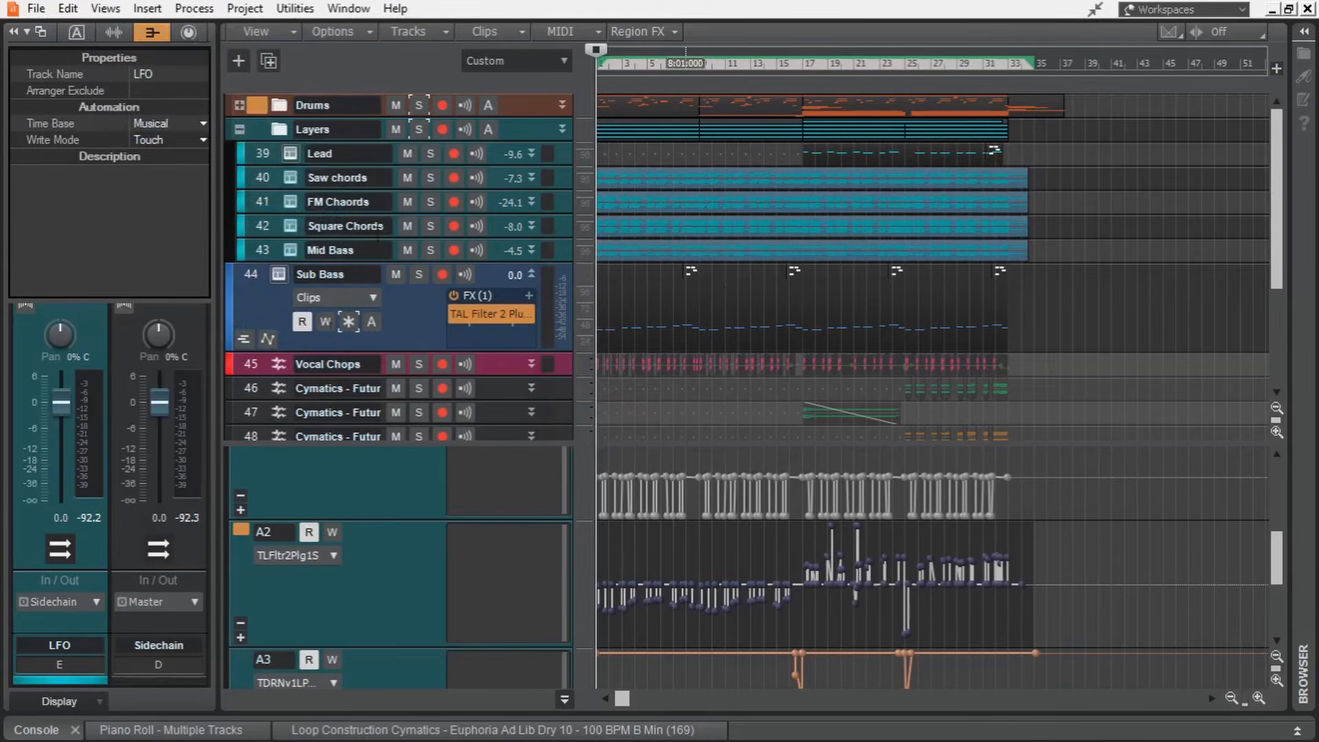
# Use Paste Special to paste the copied Track/Bus Automation onto the Sub Bass track, starting at 1:01:000 with one repetition.
pyautogui.click(263, 282)
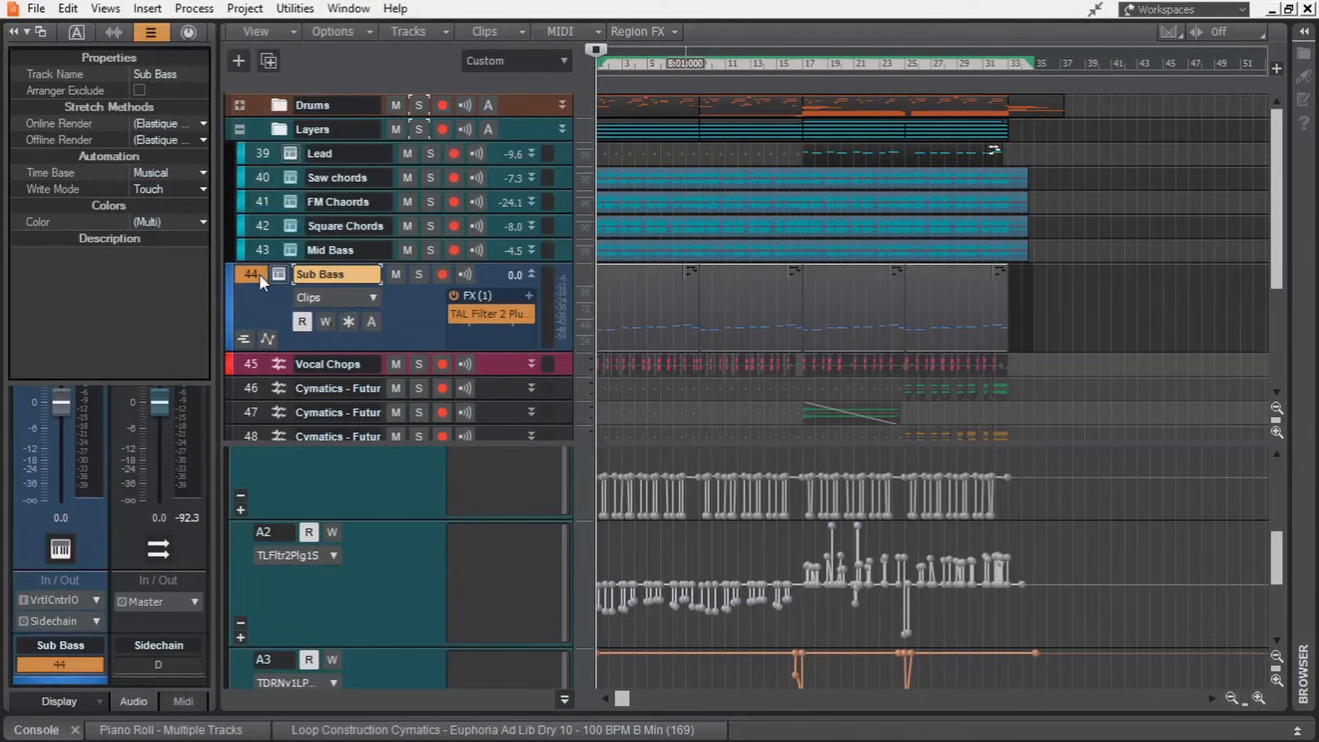
pyautogui.click(70, 9)
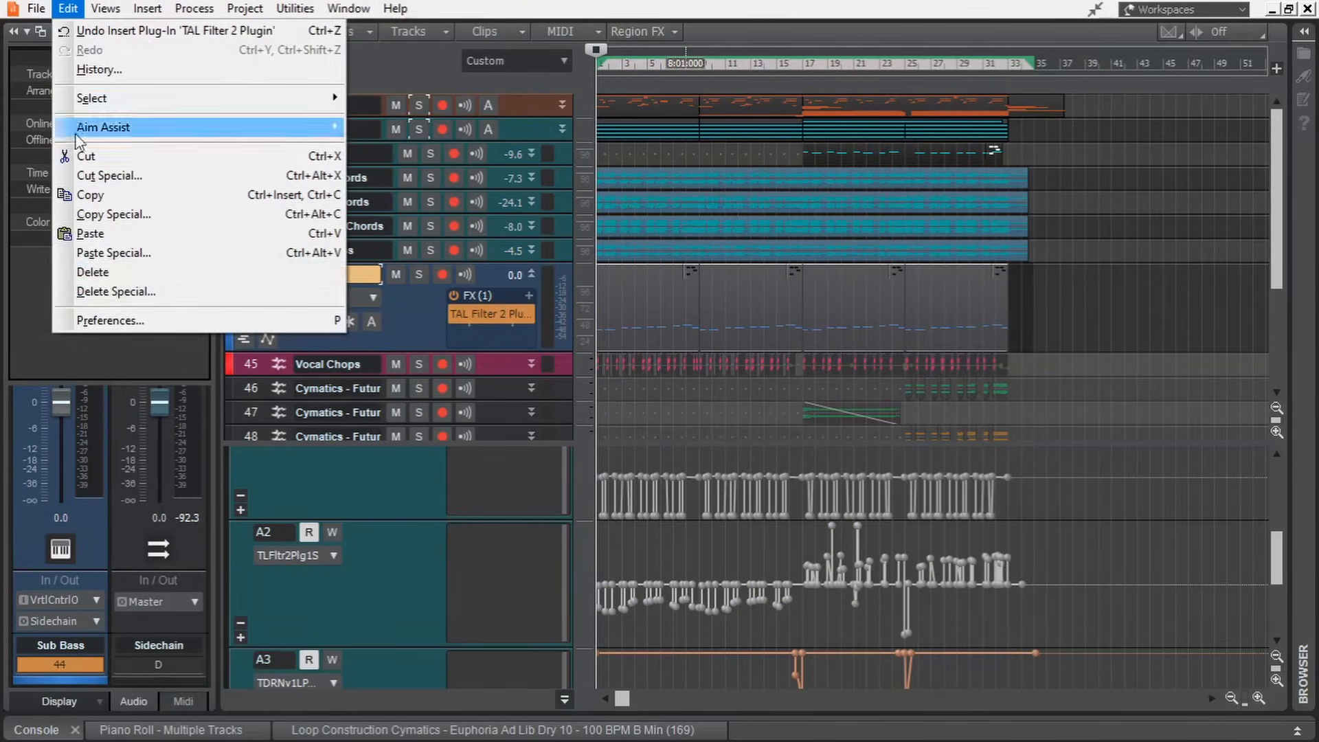
pyautogui.click(219, 254)
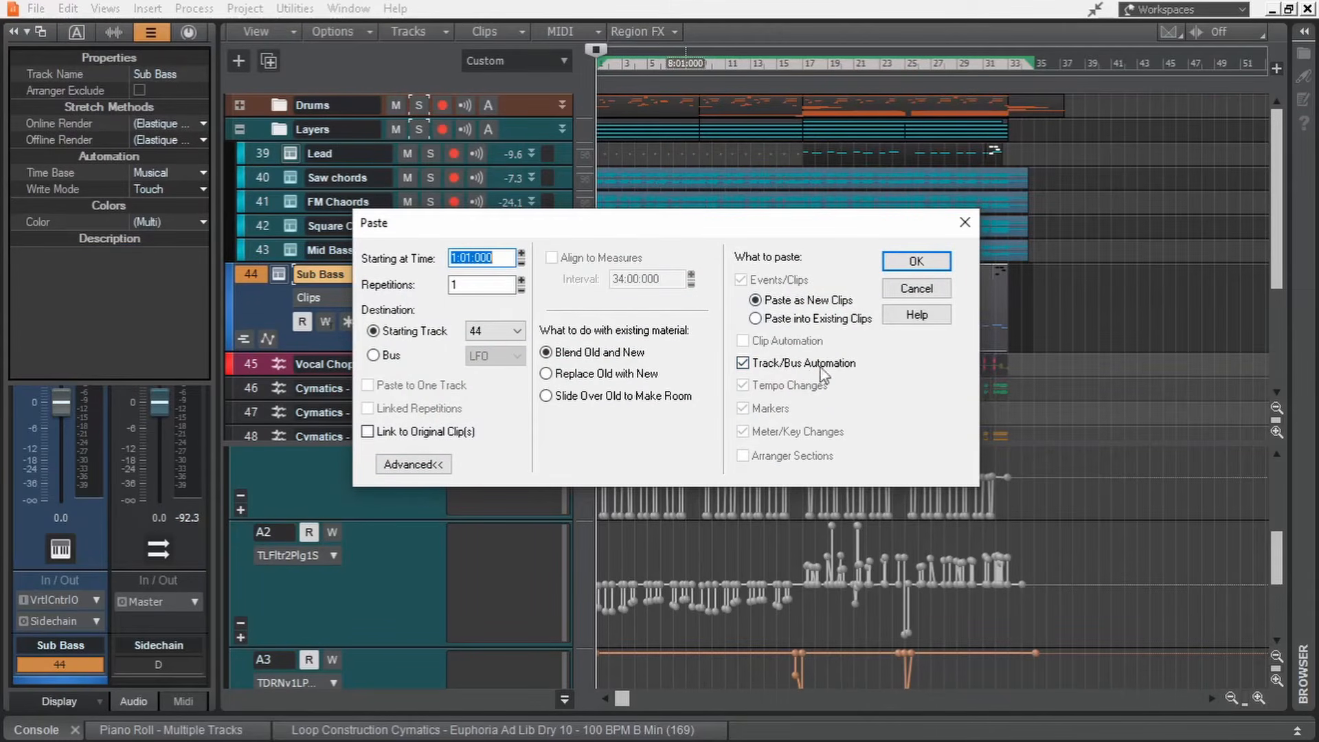
pyautogui.click(471, 335)
pyautogui.click(500, 336)
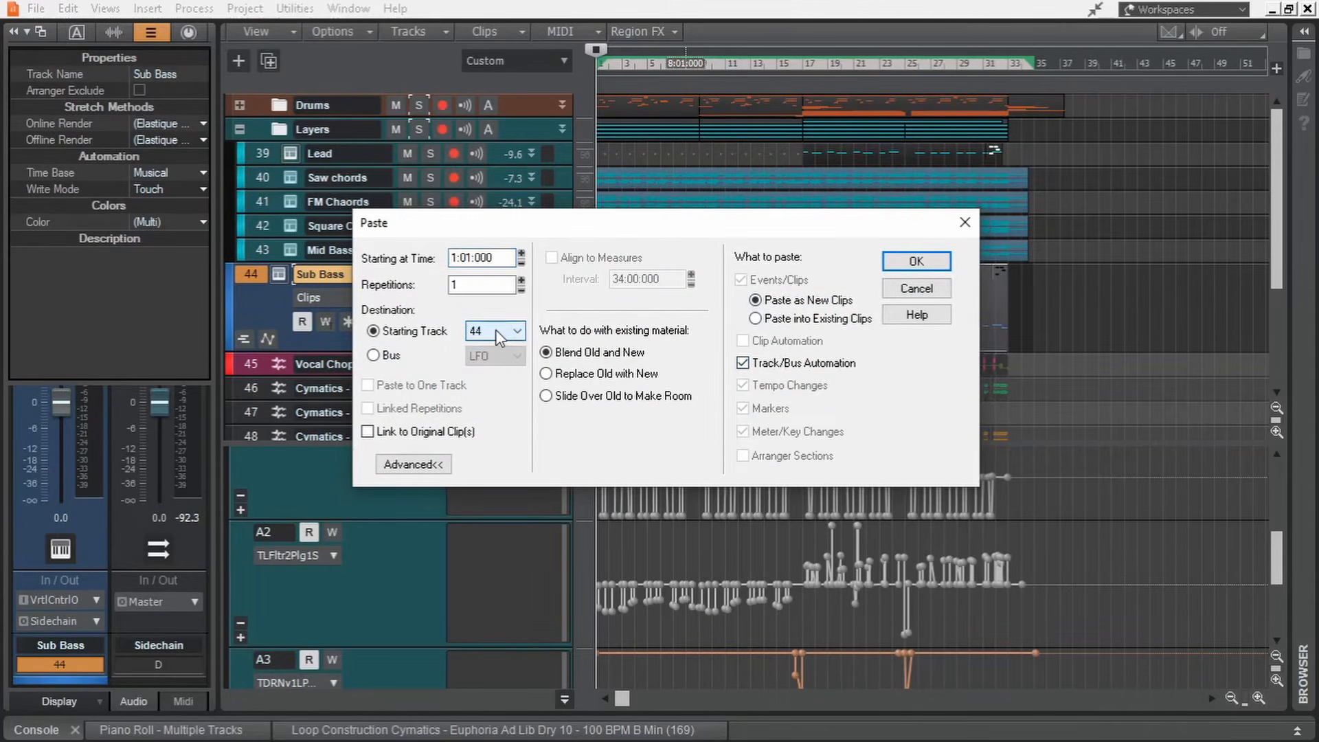
pyautogui.click(921, 264)
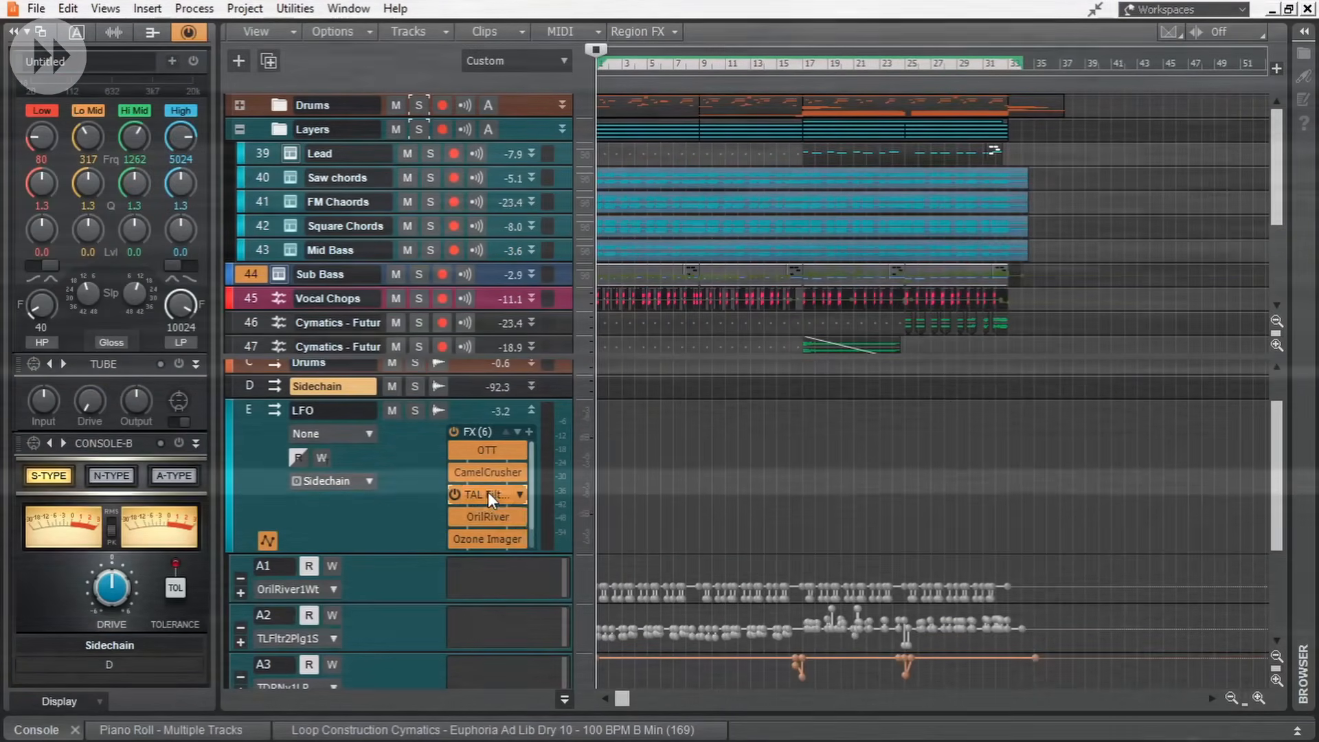
# Duplicate TAL Filter 2 within the LFO bus's FX rack and set the copy's modulation type to LP 6dB.
pyautogui.moveTo(487, 493); pyautogui.dragTo(486, 505)
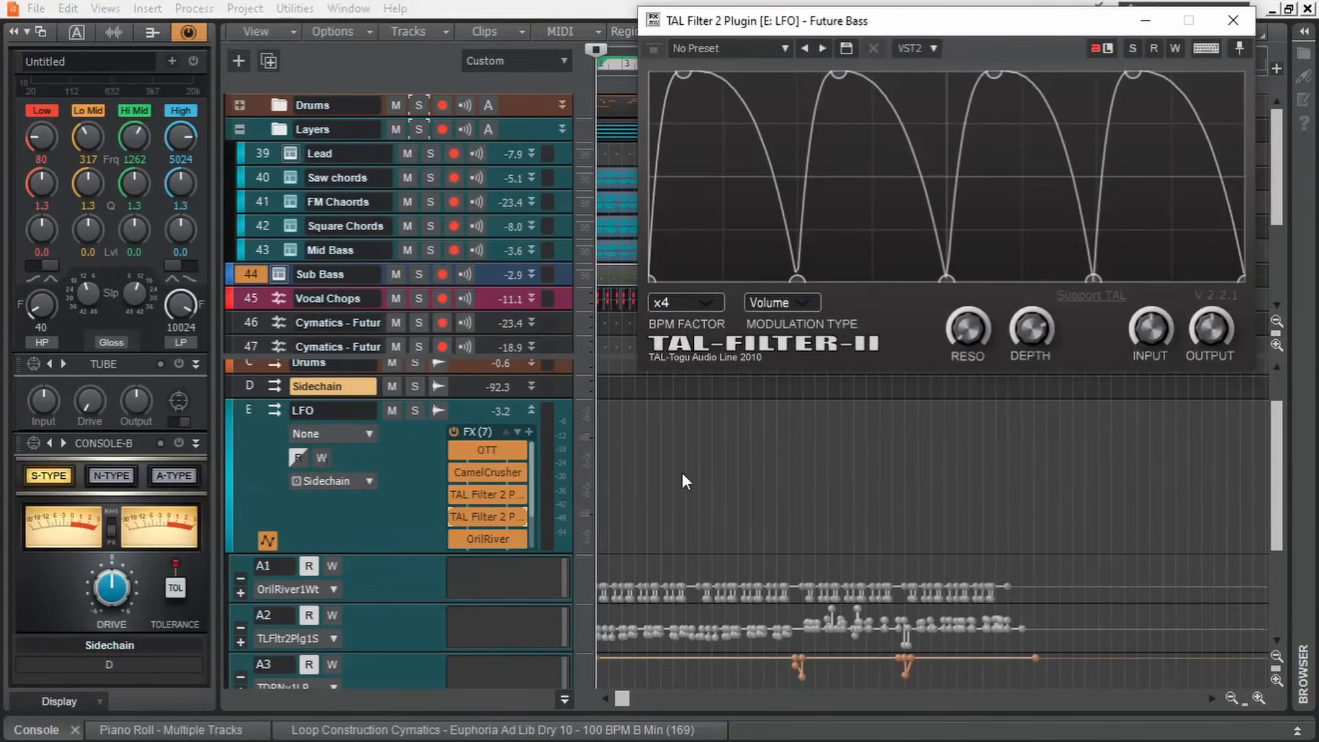
pyautogui.click(802, 302)
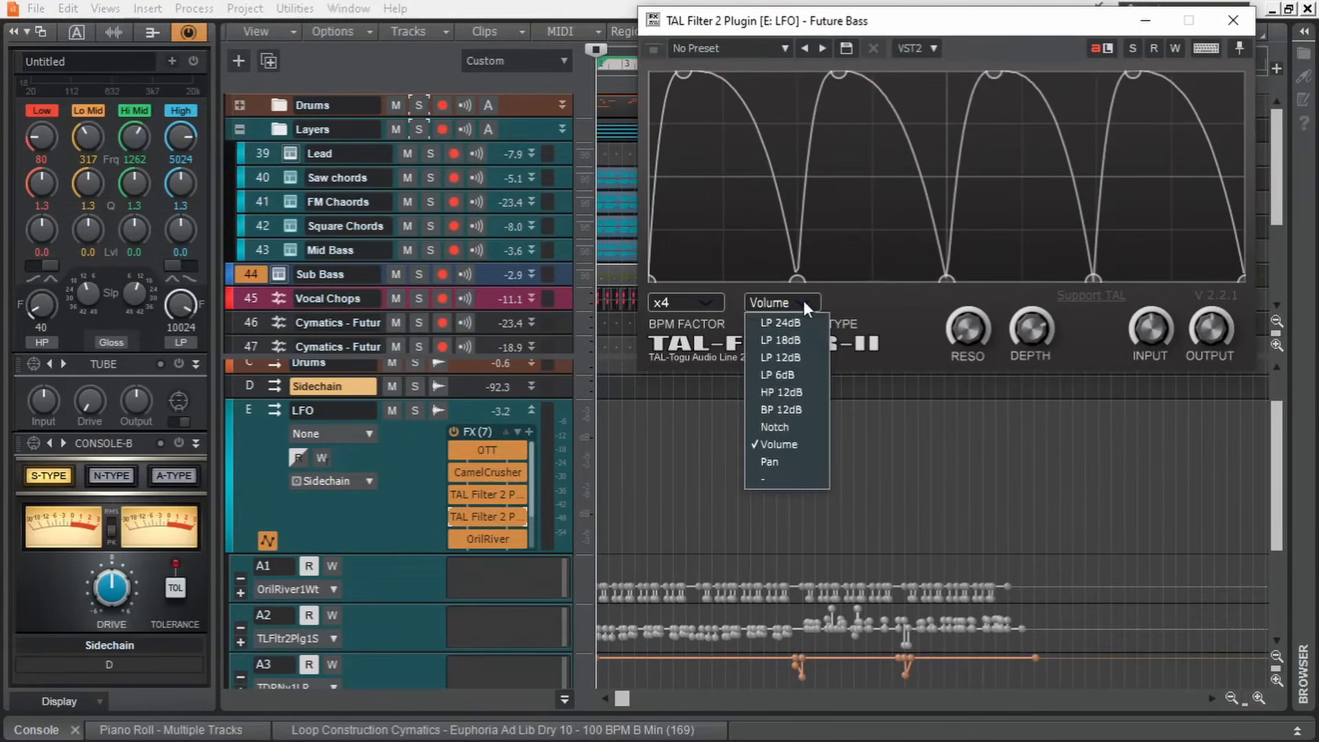
pyautogui.click(783, 375)
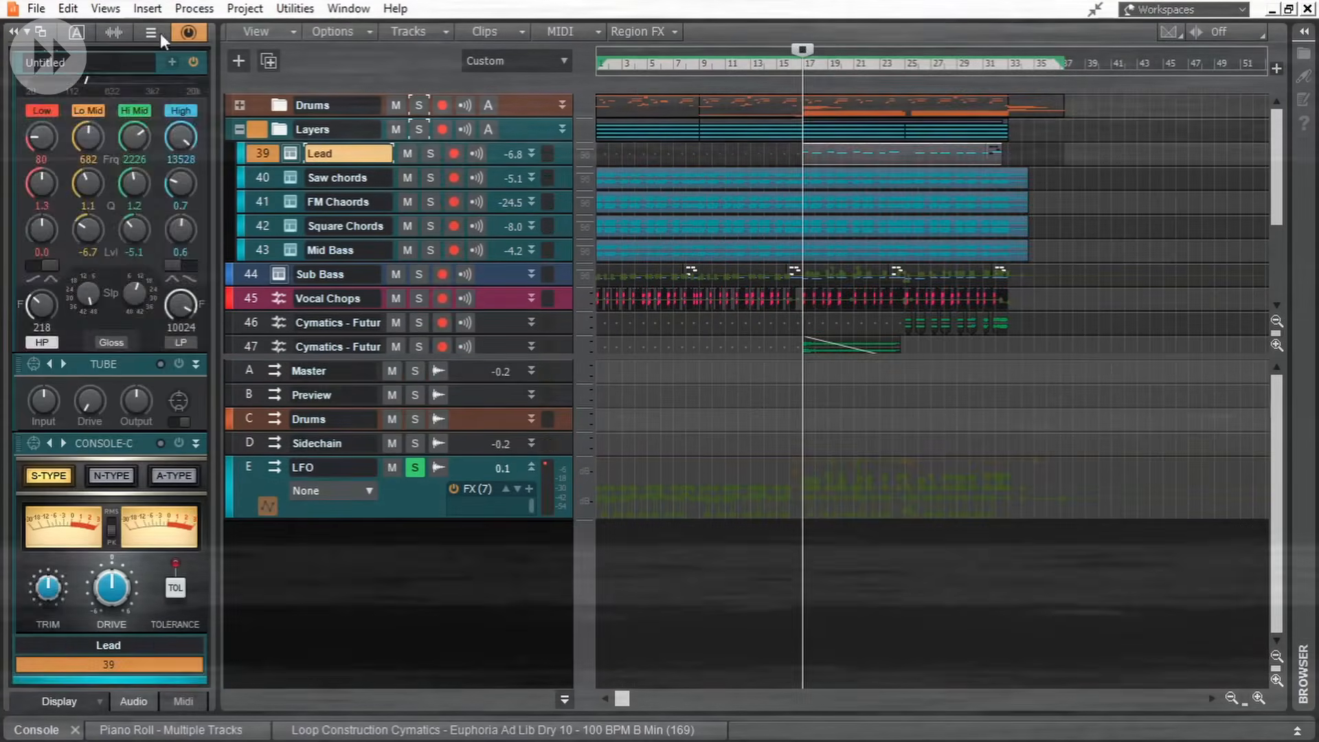
# Show the Lead track's channel strip and route its output to the Sidechain bus.
pyautogui.click(153, 32)
pyautogui.click(60, 601)
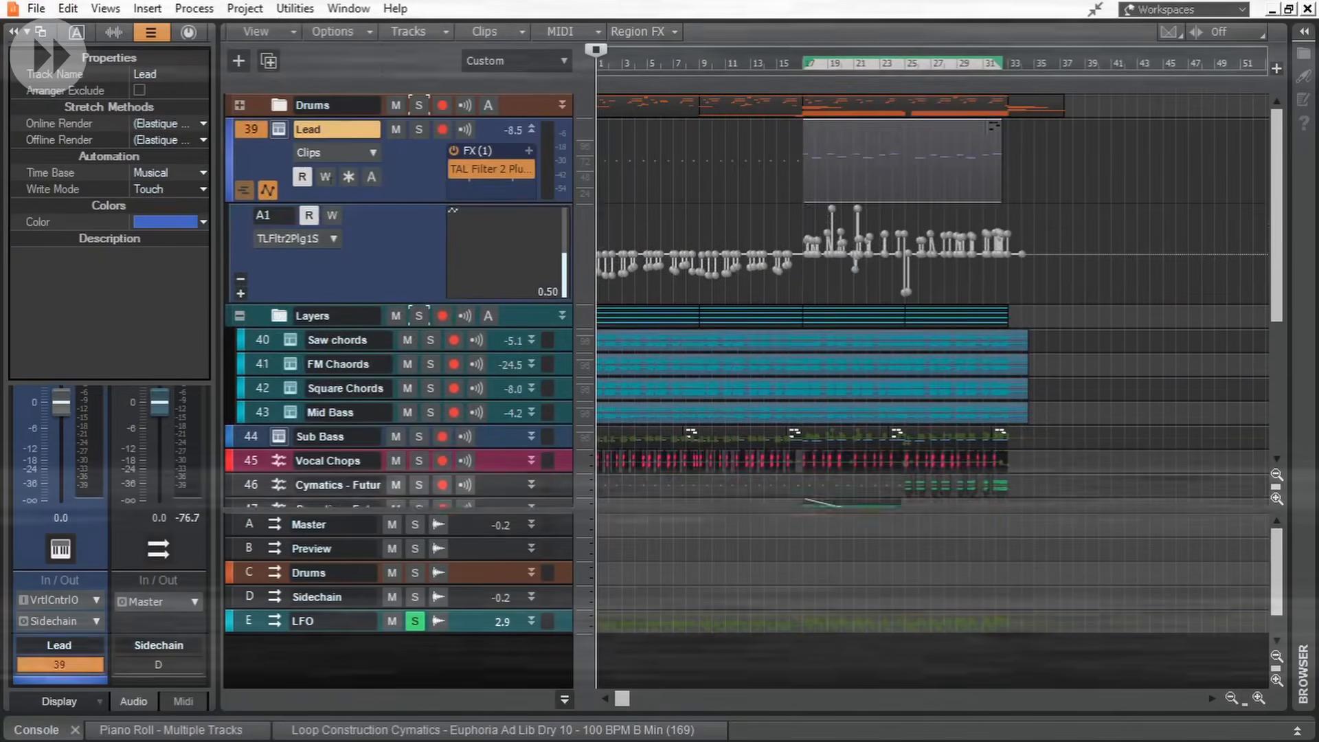
# Solo the Lead track and inspect its TAL Filter 2 modulation during playback.
pyautogui.click(418, 129)
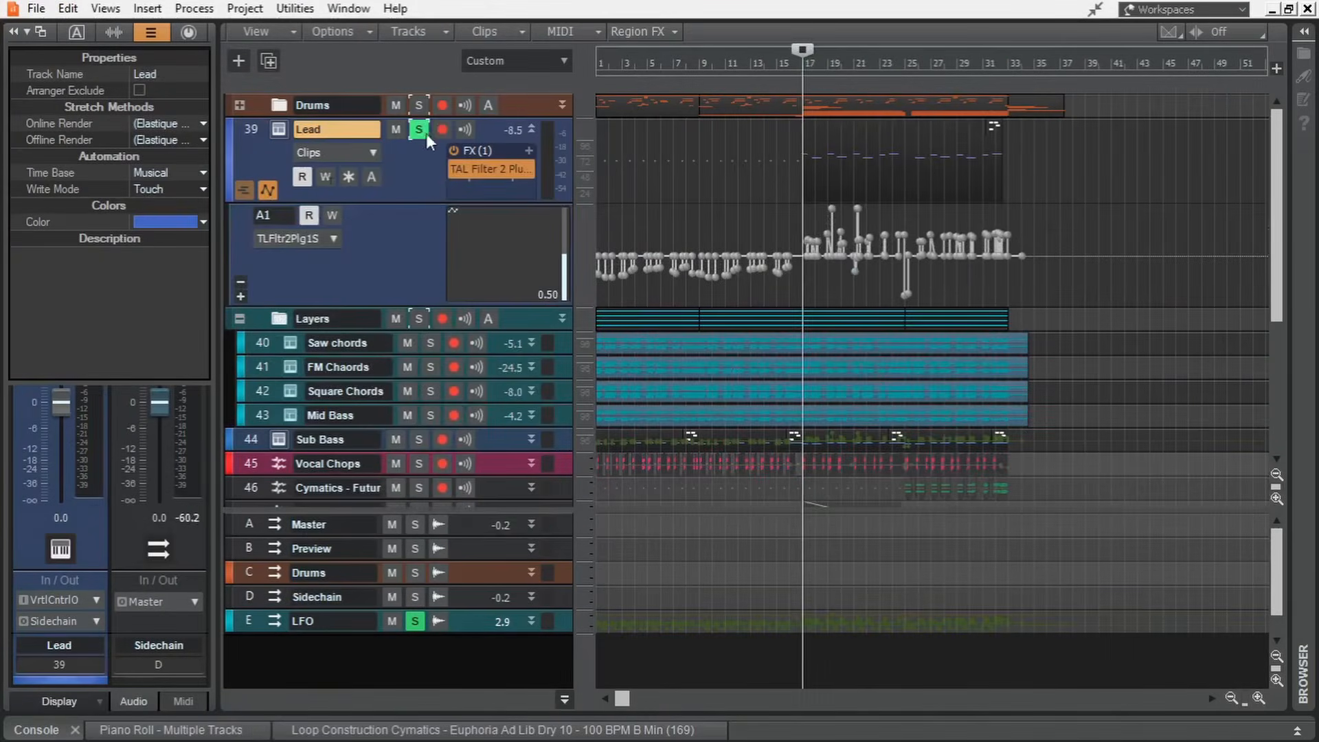
pyautogui.doubleClick(488, 169)
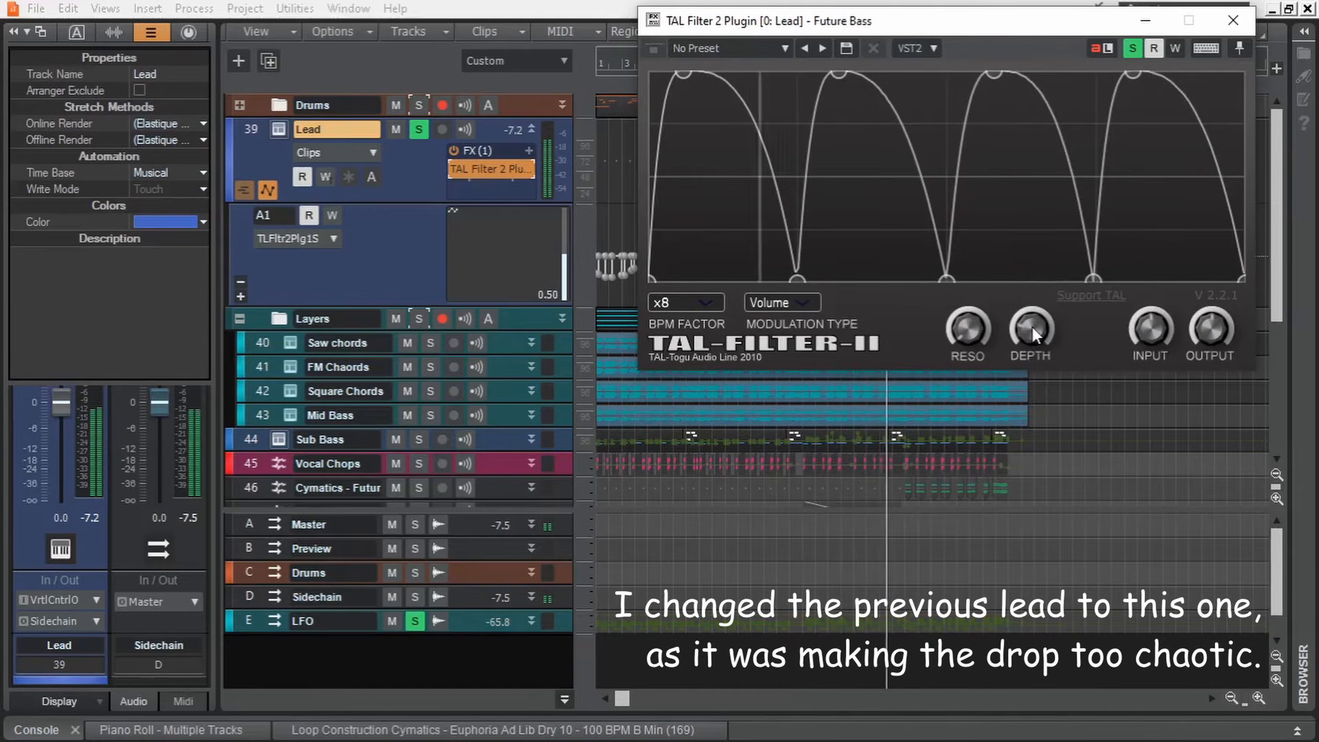
pyautogui.click(1232, 24)
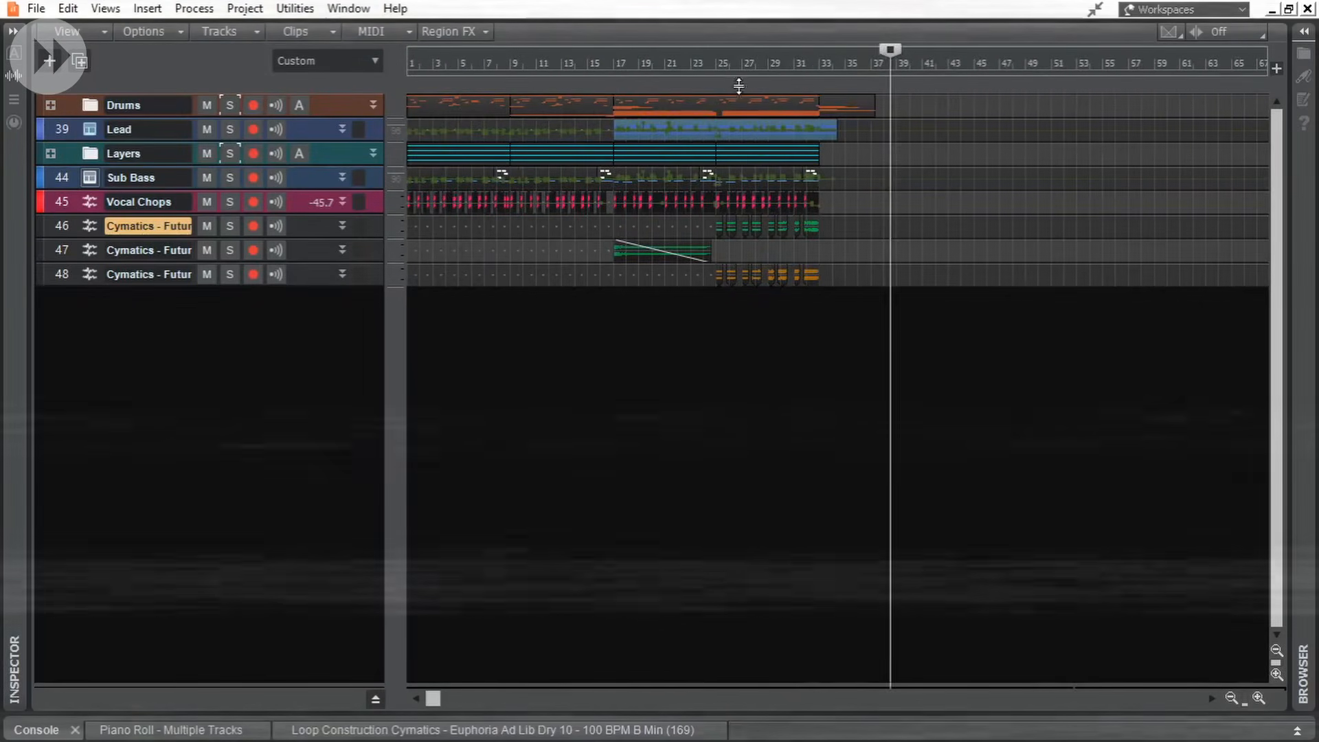
# Place the playhead at measure 25, then expand and solo Cymatics tracks 46 and 48.
pyautogui.click(704, 69)
pyautogui.scroll(3, 731, 371)
pyautogui.click(343, 225)
pyautogui.click(342, 297)
pyautogui.click(230, 226)
pyautogui.click(229, 299)
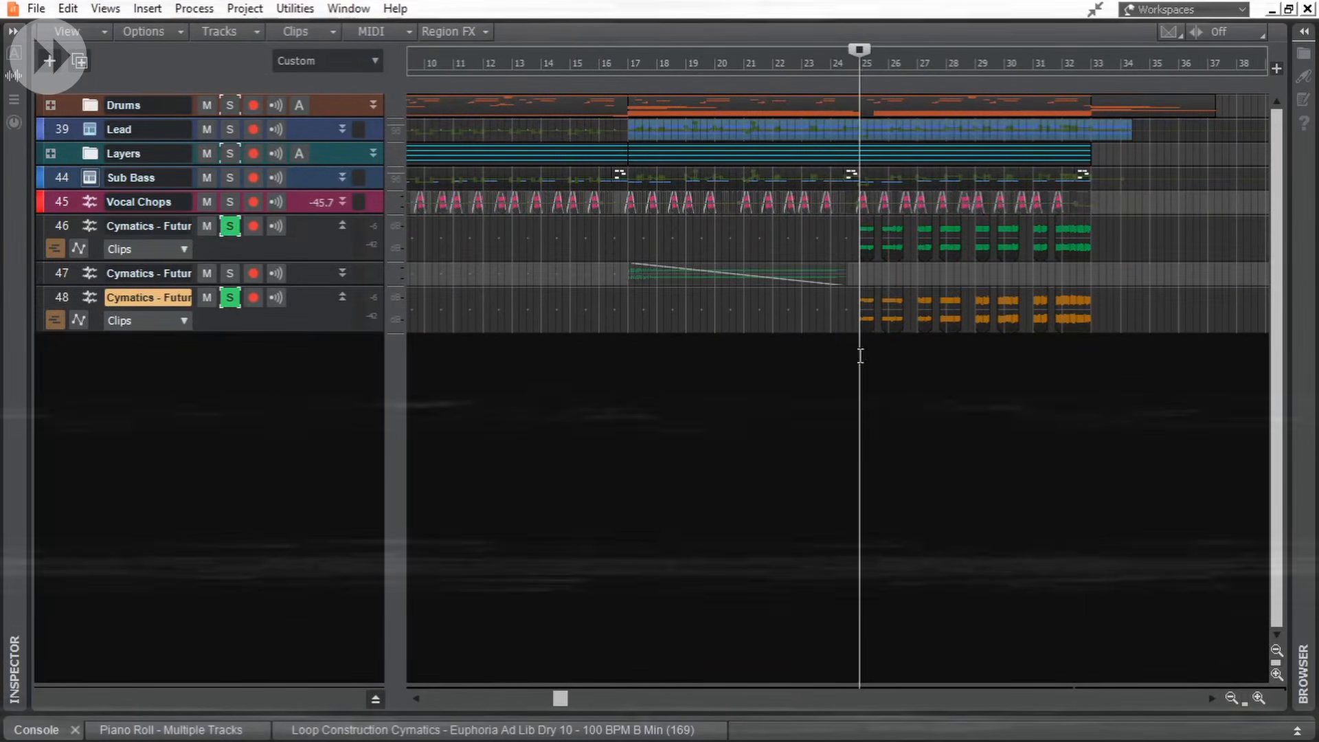
# Audition the soloed Cymatics tracks 46 and 48 together from measure 25 to the end of their clips.
pyautogui.press('space')
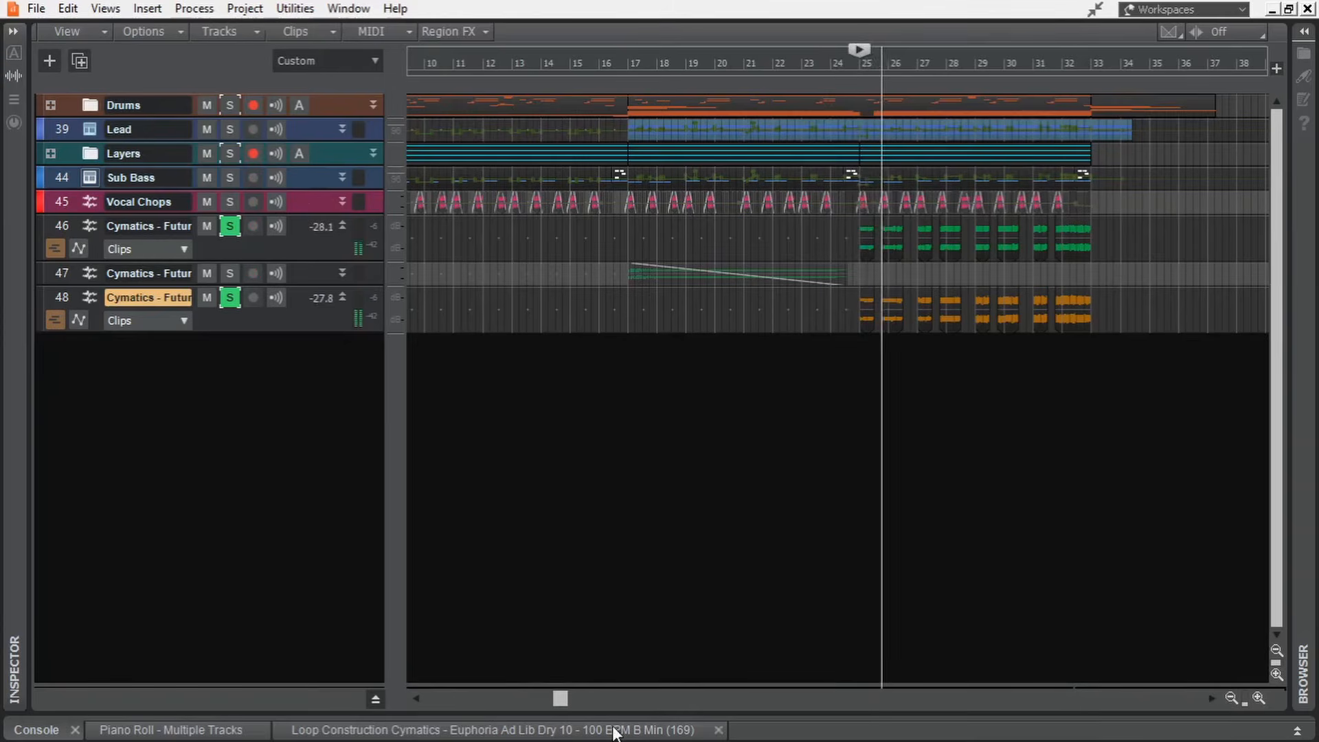
pyautogui.moveTo(563, 703); pyautogui.dragTo(714, 733)
pyautogui.scroll(1, 747, 433)
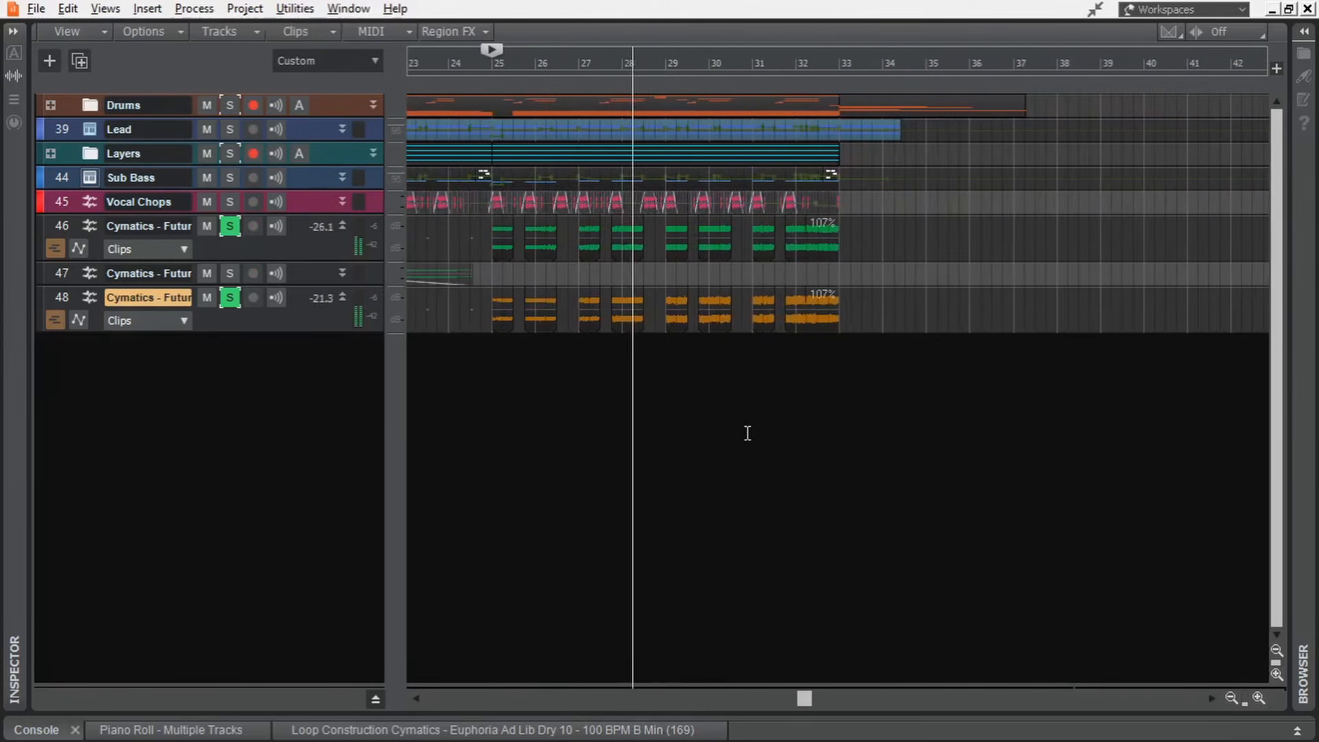
pyautogui.scroll(1, 747, 433)
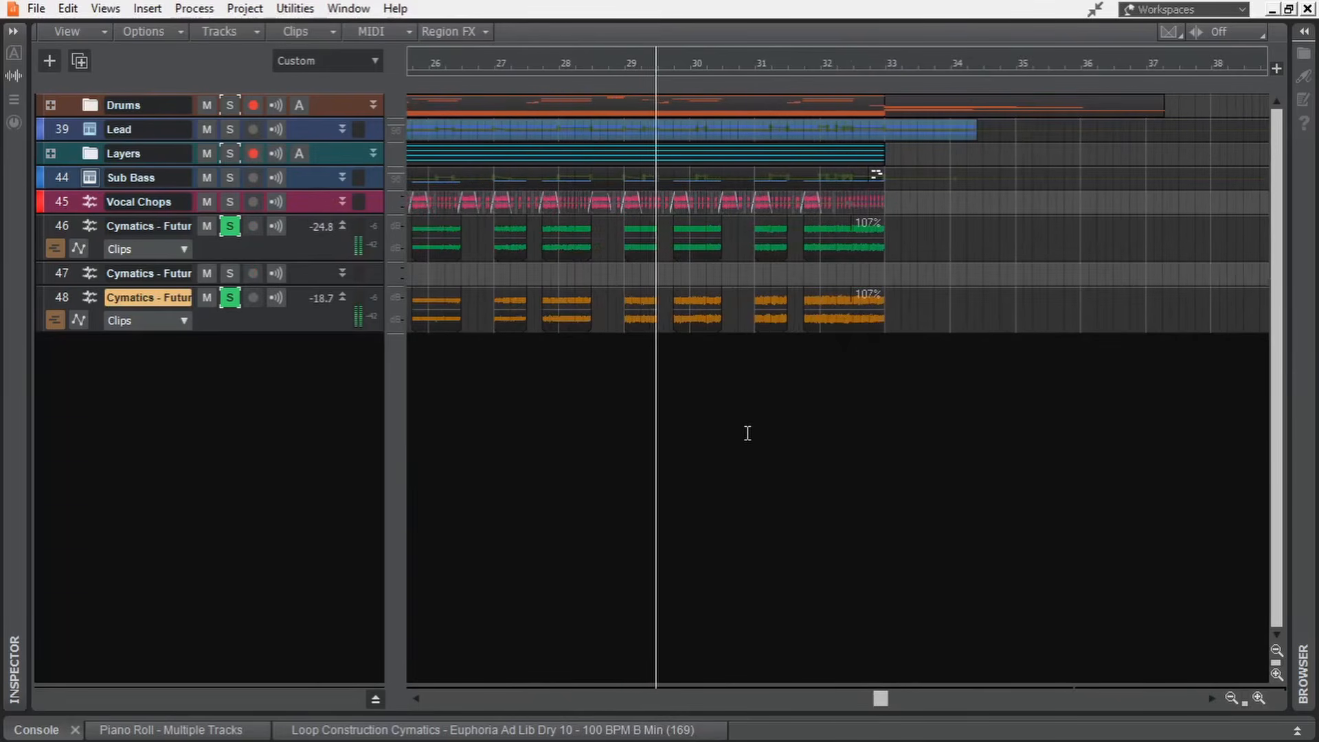
pyautogui.scroll(-1, 747, 433)
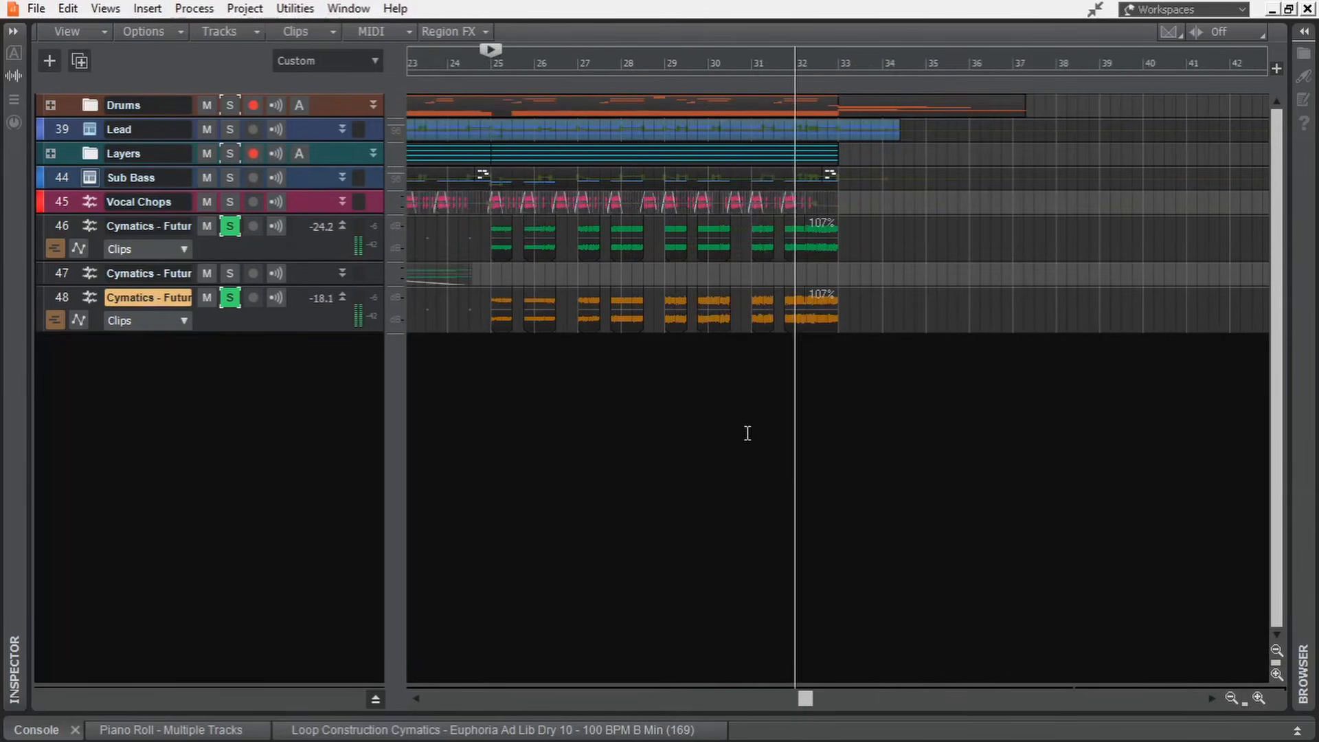
pyautogui.press('space')
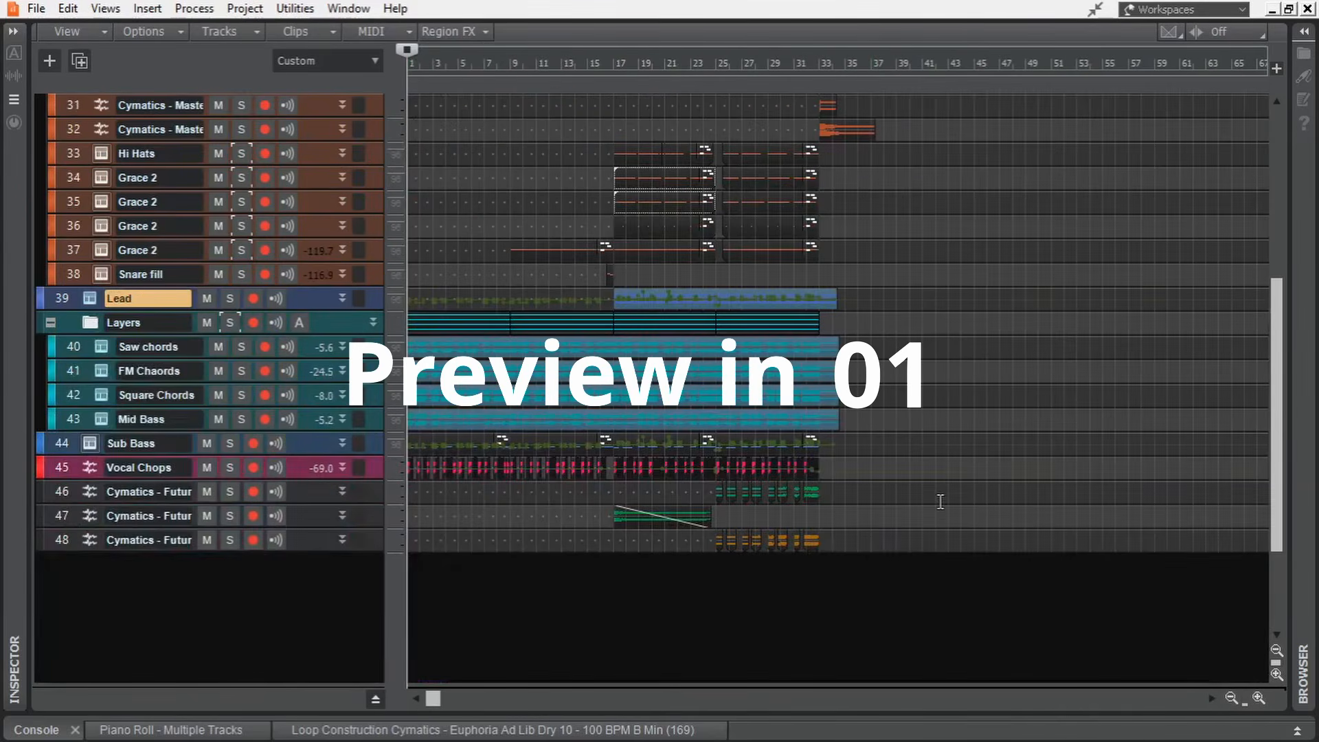
# Play the full arrangement from the start and review the drum, lead, layer, bass and vocal chop tracks.
pyautogui.scroll(5, 941, 501)
pyautogui.press('space')
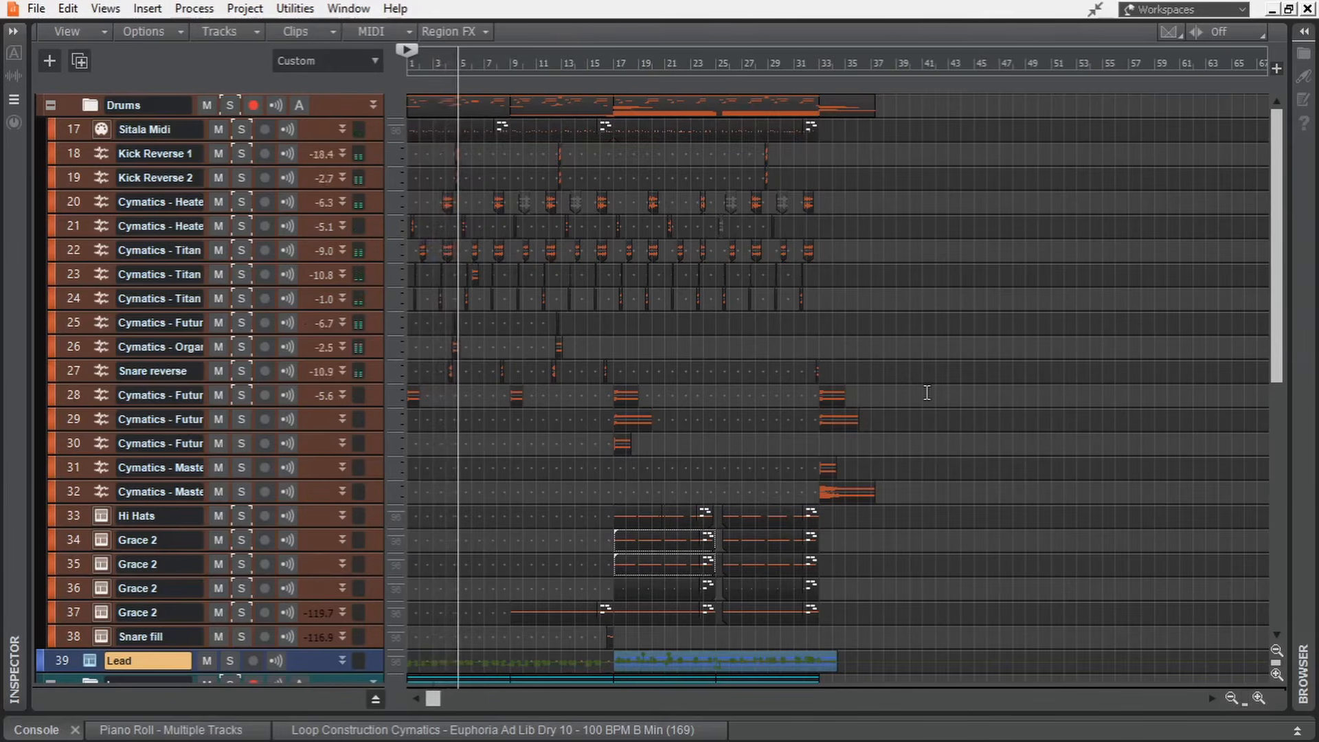
pyautogui.scroll(-1, 927, 392)
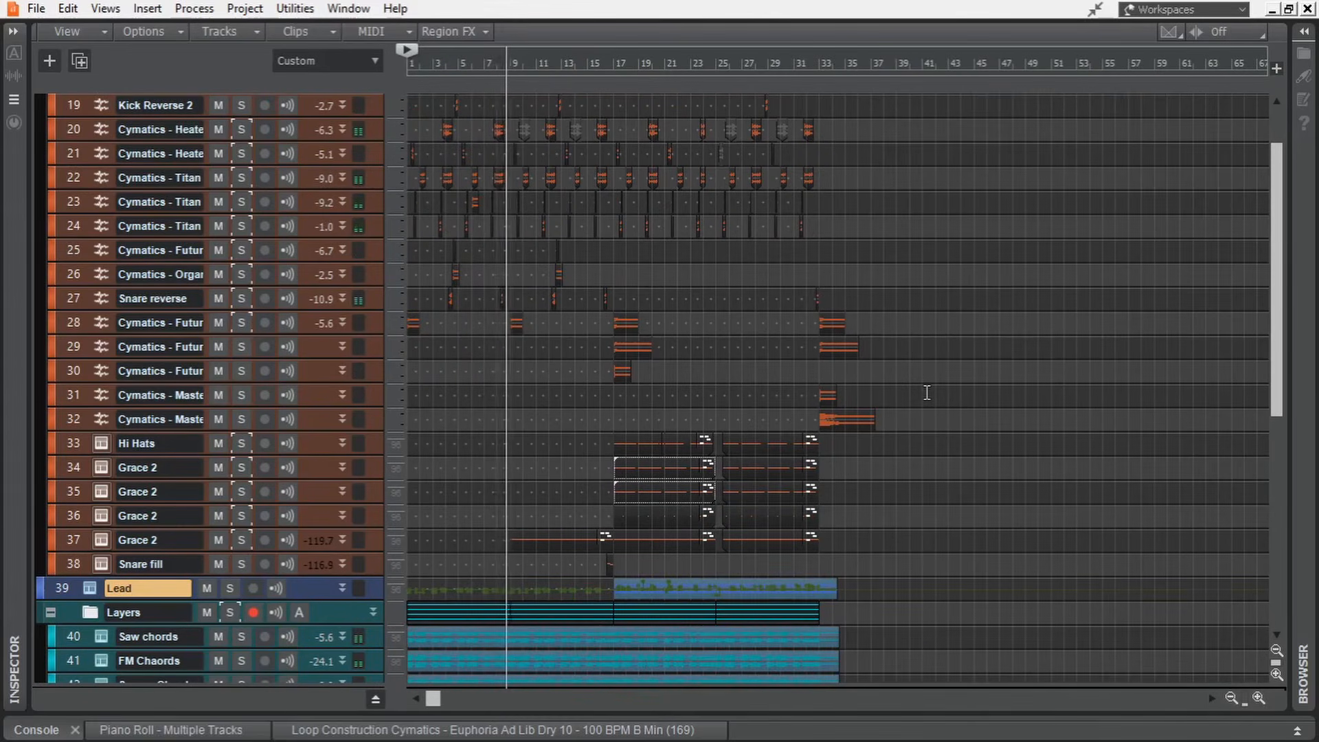
pyautogui.scroll(-3, 926, 393)
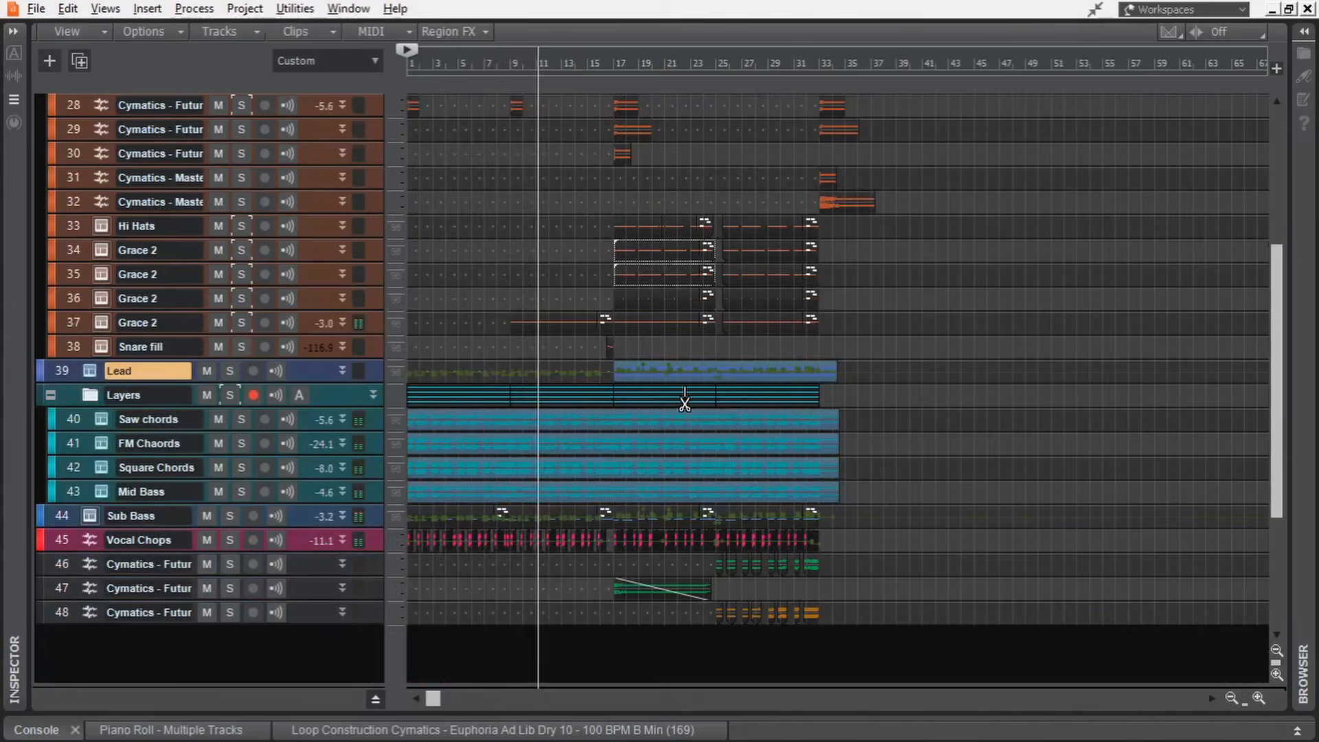
pyautogui.scroll(2, 684, 402)
pyautogui.scroll(4, 977, 404)
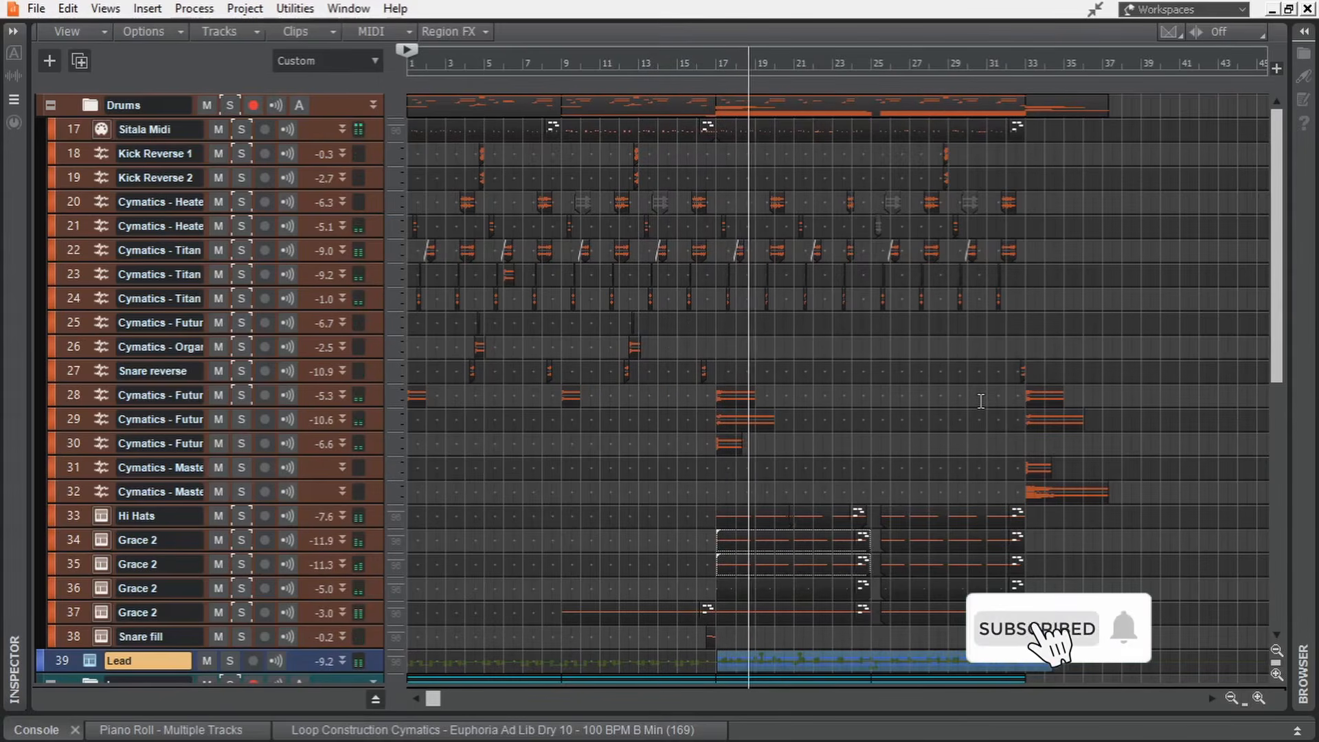
pyautogui.scroll(-3, 981, 401)
pyautogui.scroll(-3, 981, 401)
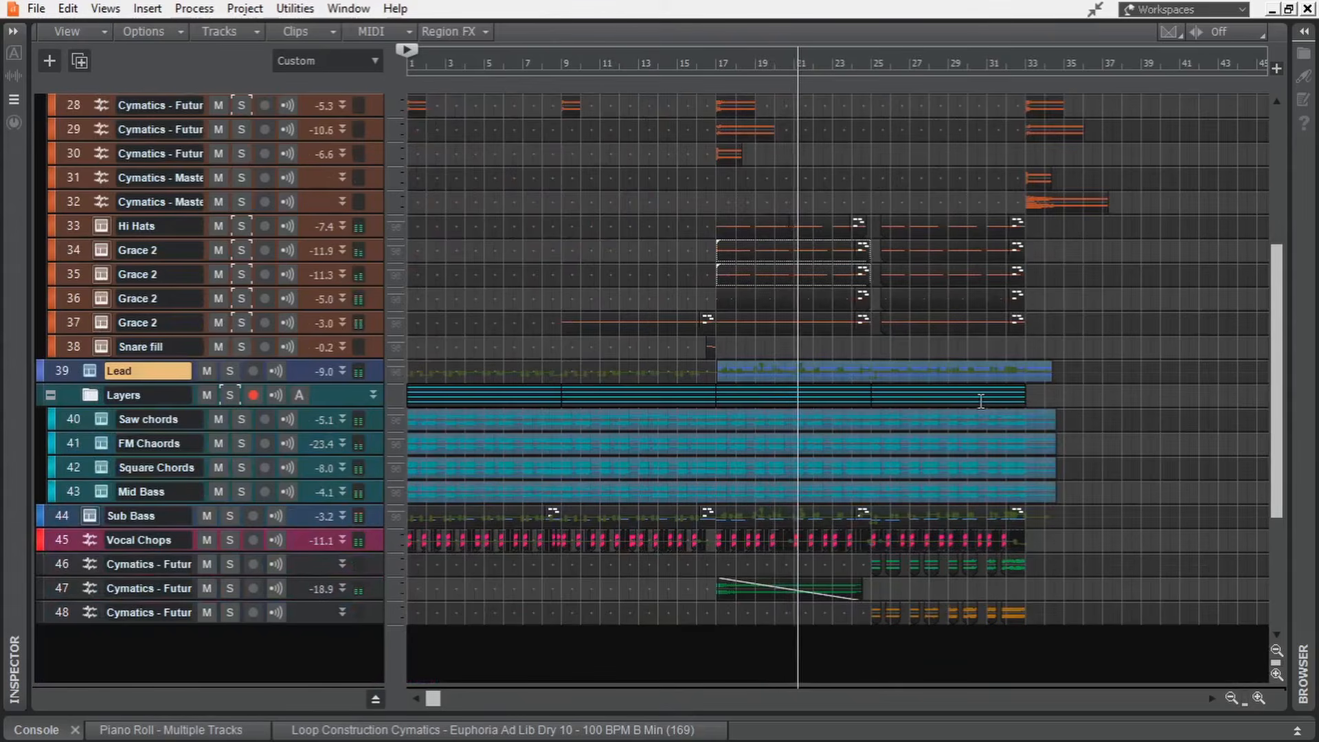
pyautogui.scroll(3, 981, 401)
pyautogui.scroll(-2, 981, 401)
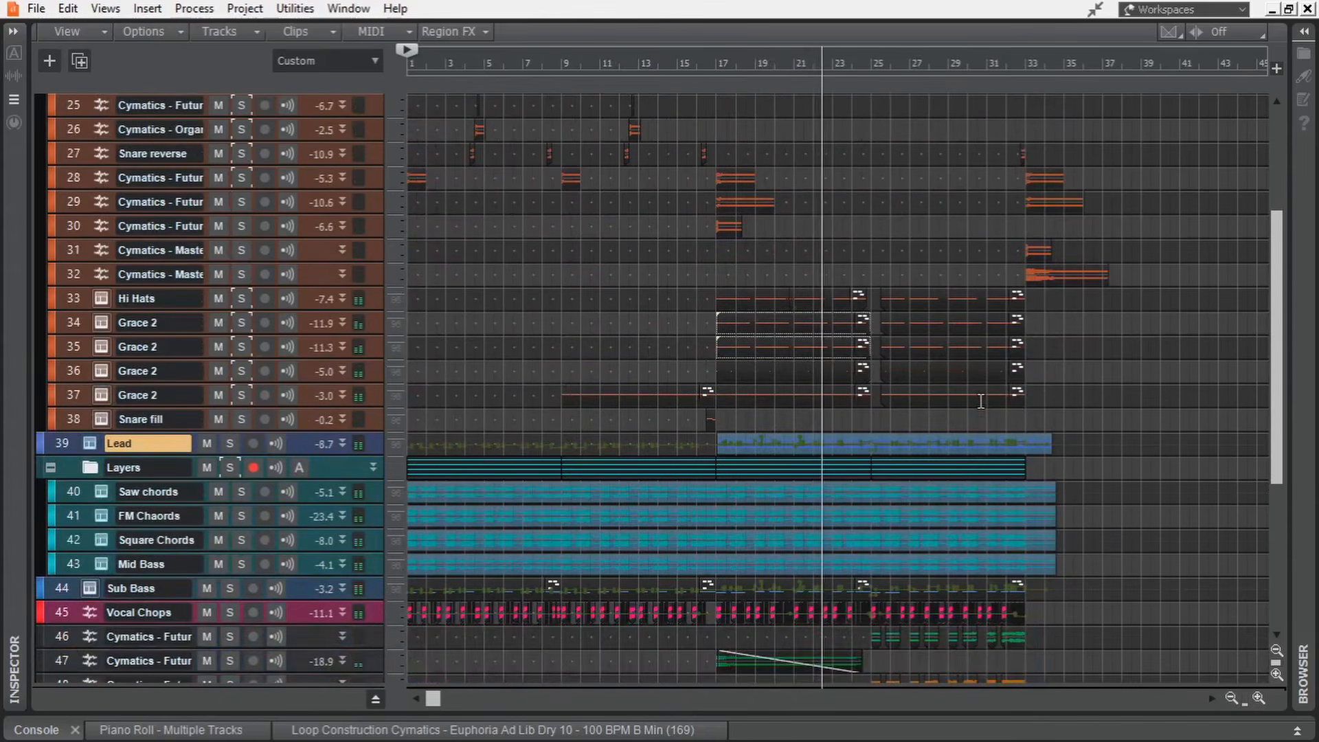
pyautogui.scroll(4, 981, 400)
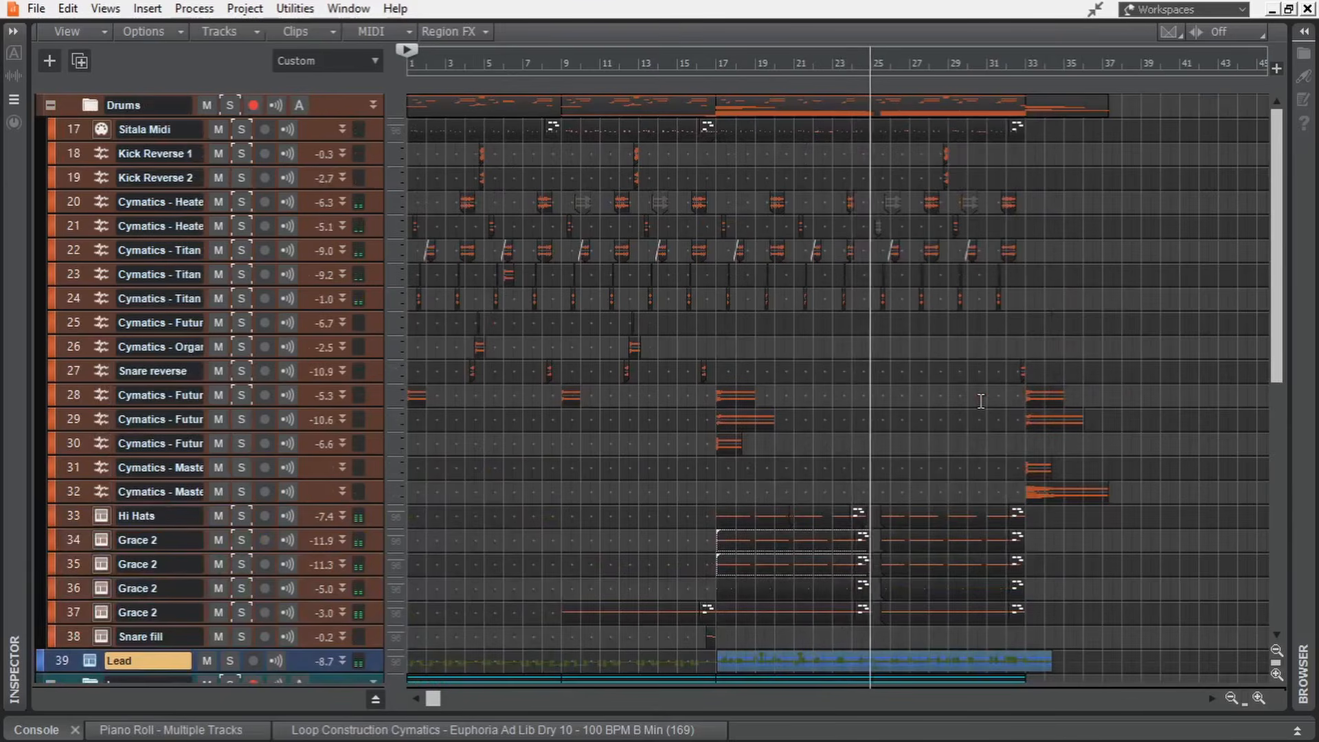
pyautogui.scroll(-4, 982, 400)
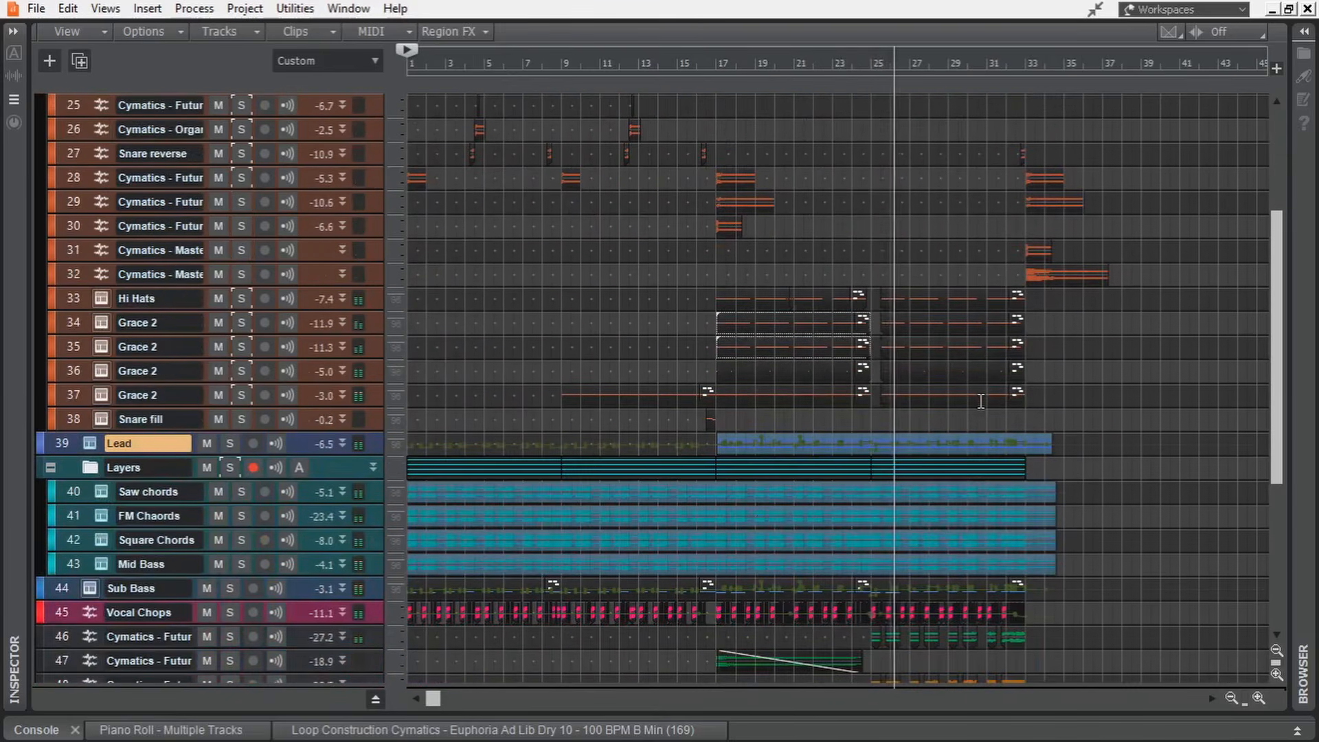
pyautogui.scroll(-3, 981, 401)
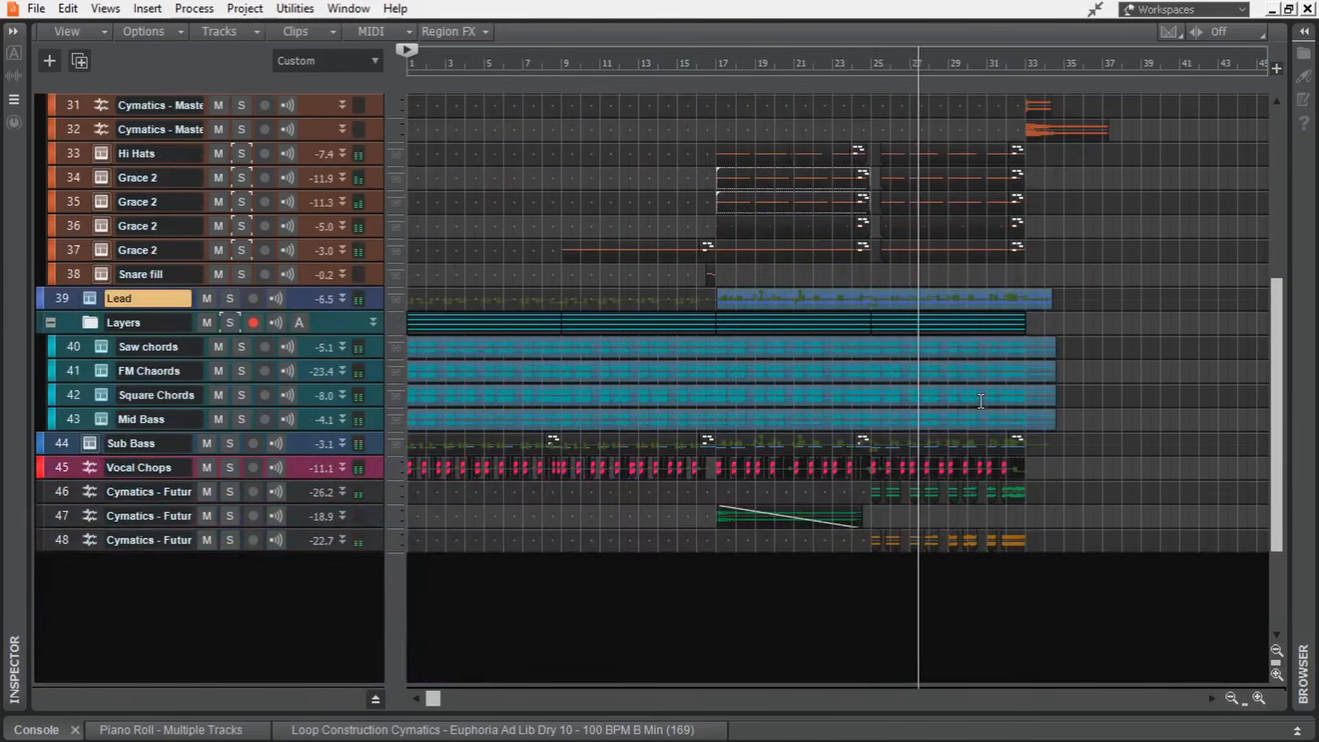
pyautogui.scroll(7, 981, 400)
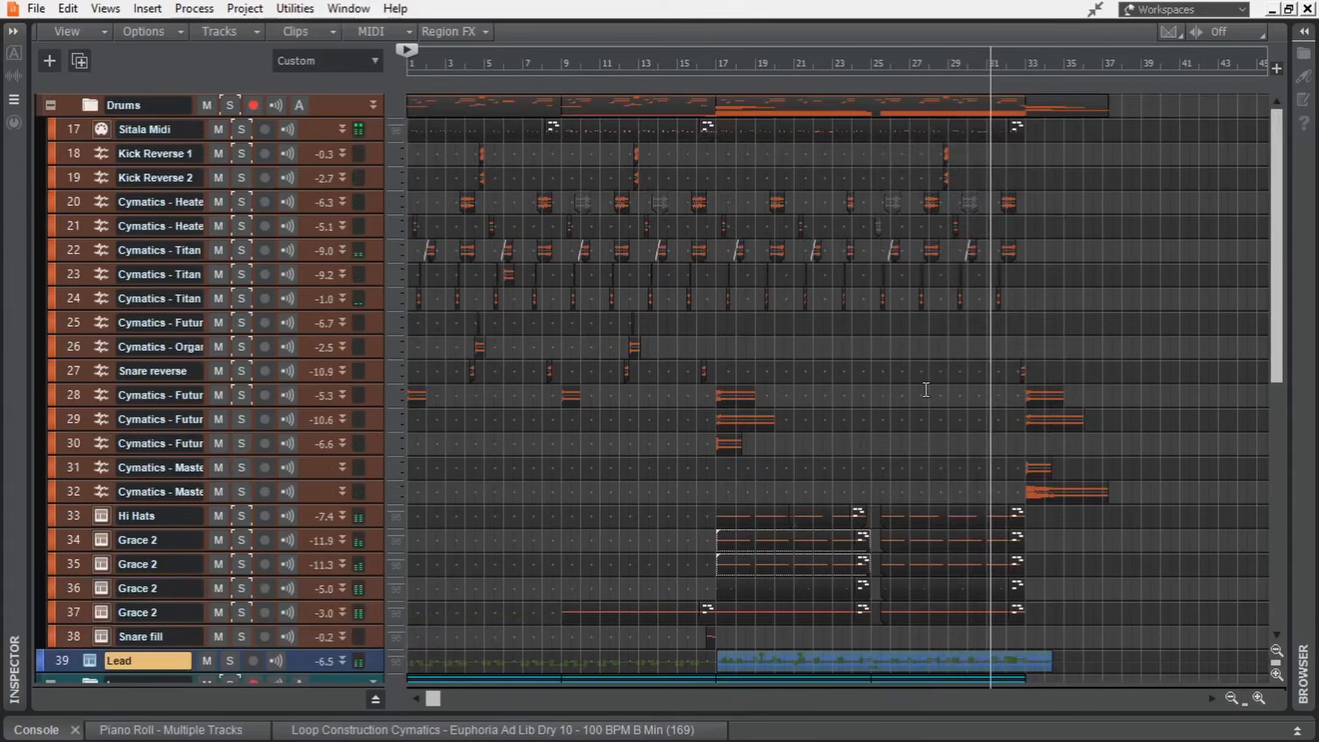
pyautogui.scroll(-3, 926, 389)
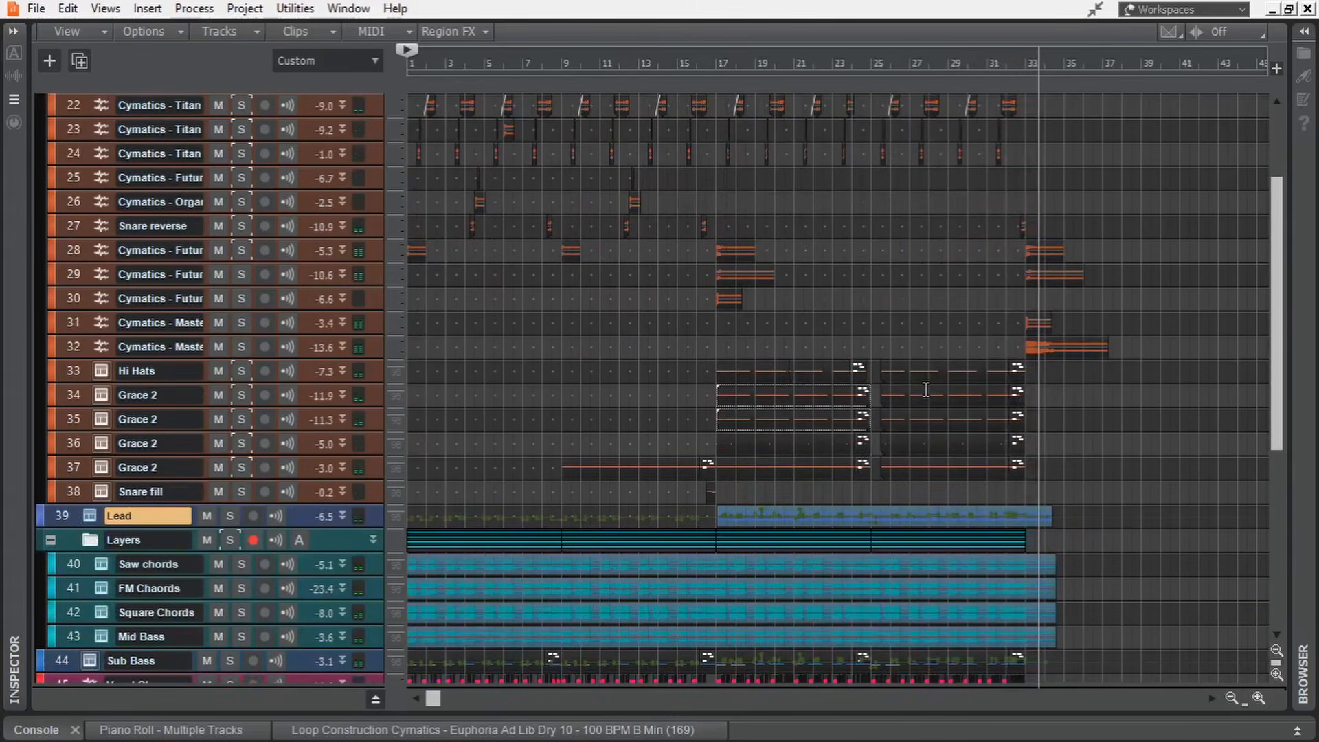
pyautogui.scroll(3, 926, 389)
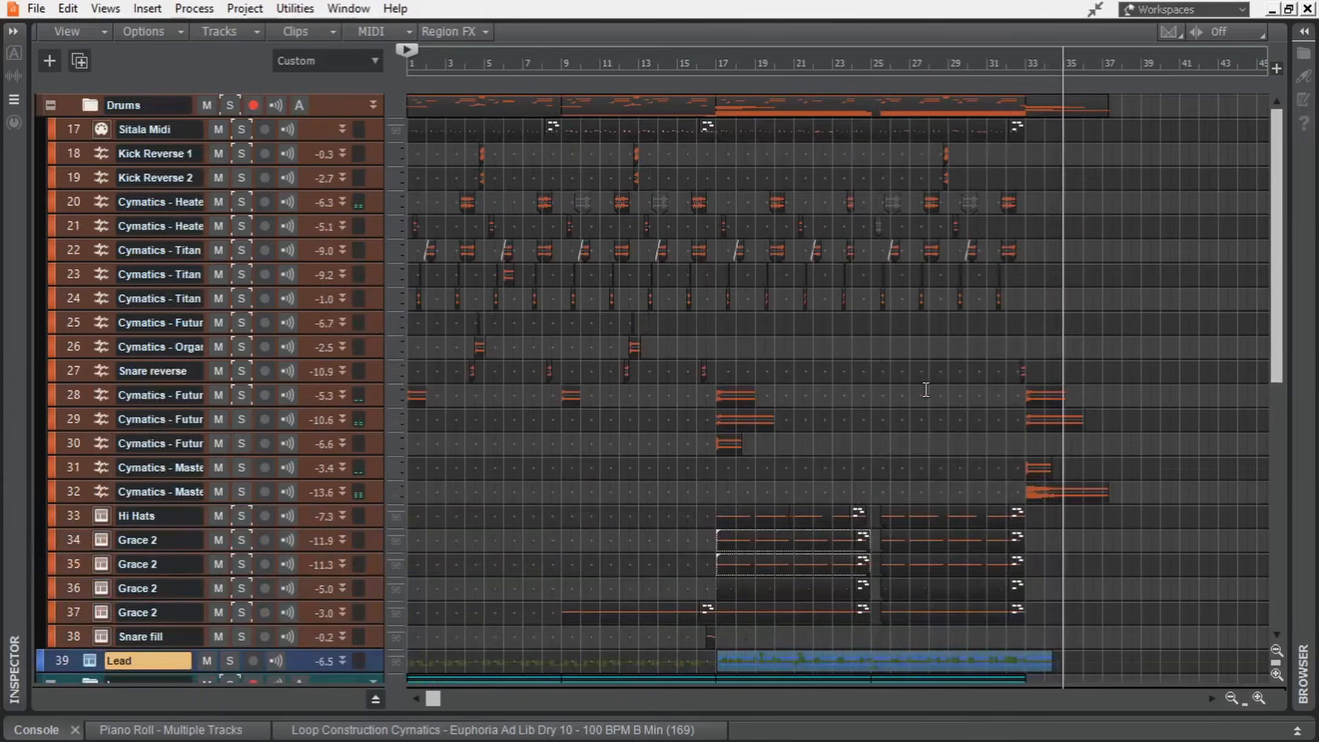